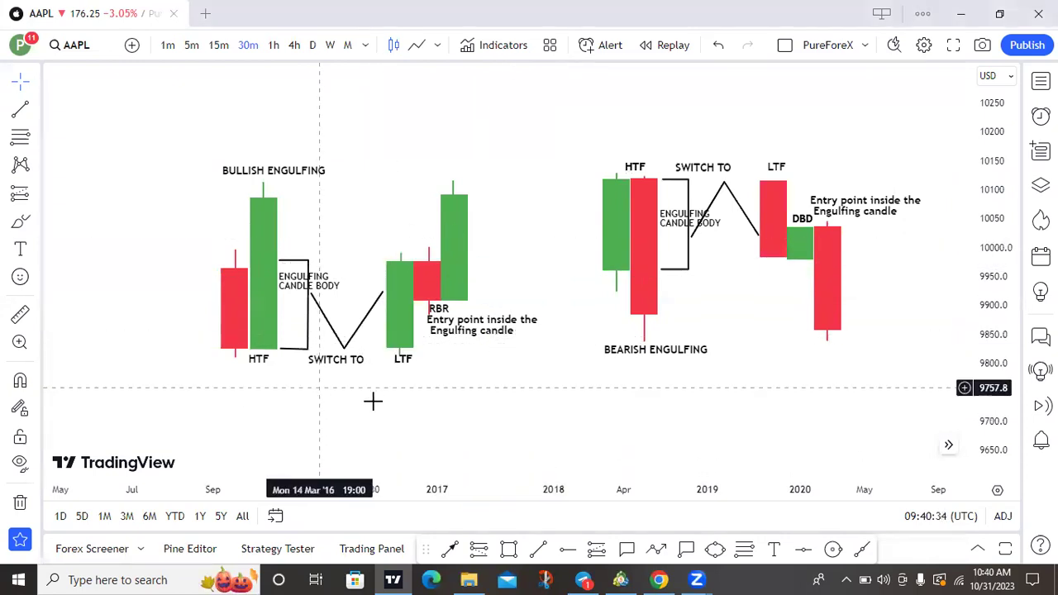
Examine the bullish and bearish engulfing diagrams, comparing the HTF engulfing candles with their LTF entry patterns
left_click_drag(405, 397, 454, 258)
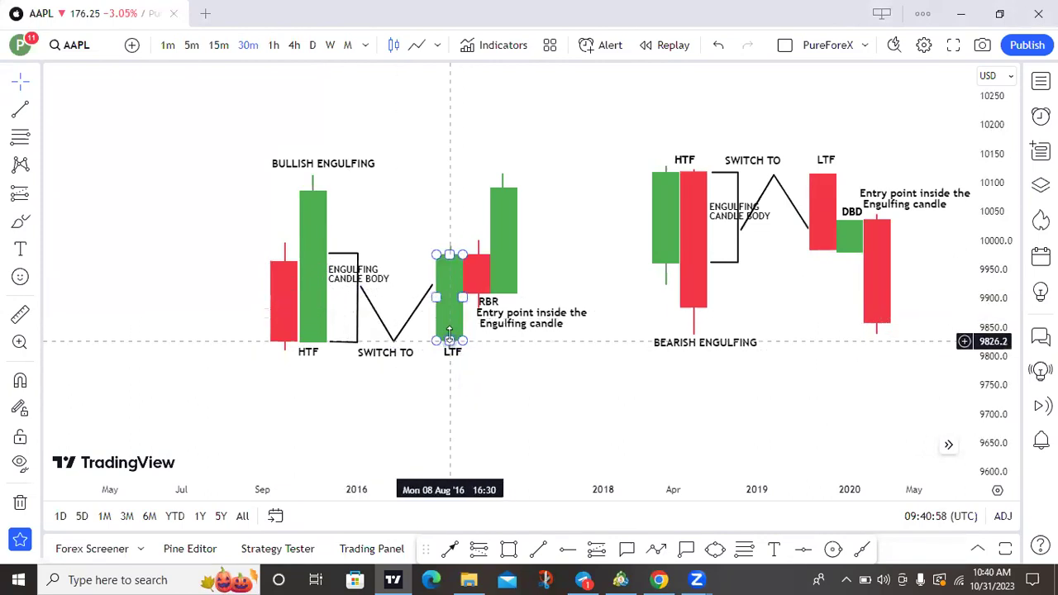
left_click(504, 248)
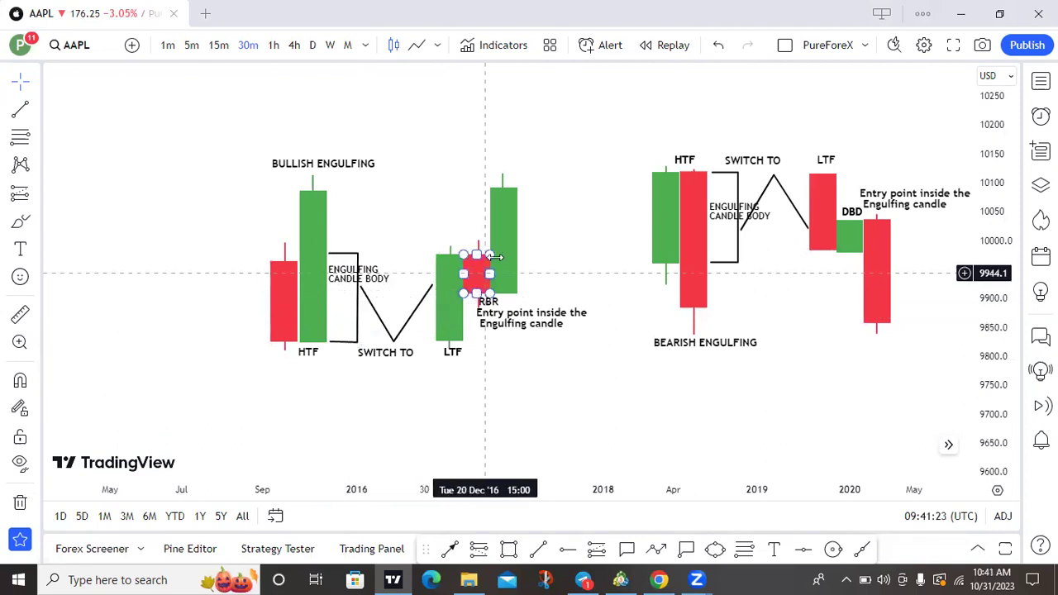
left_click(461, 314)
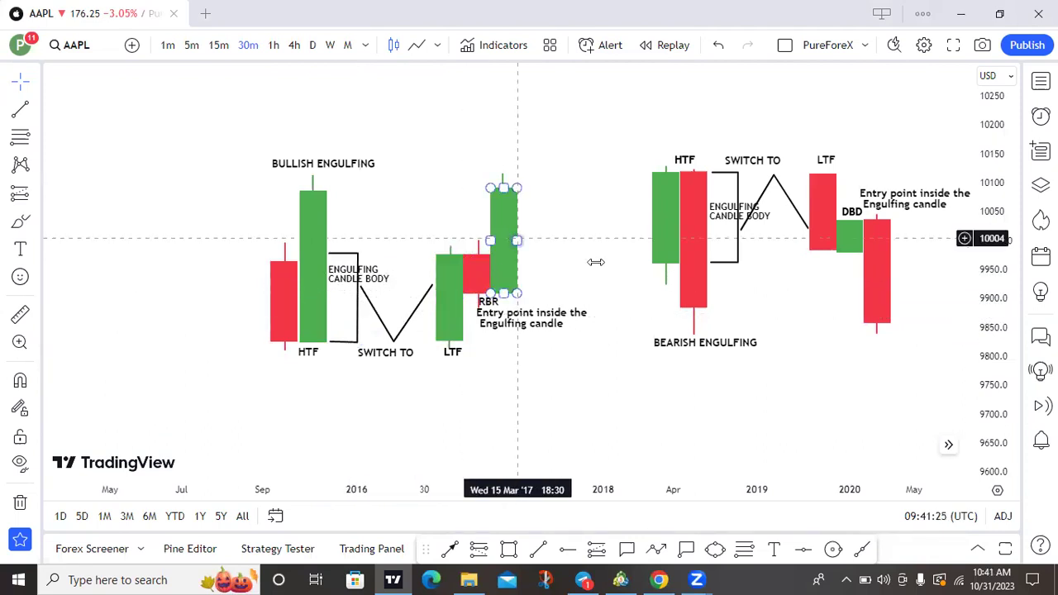
left_click_drag(565, 267, 535, 287)
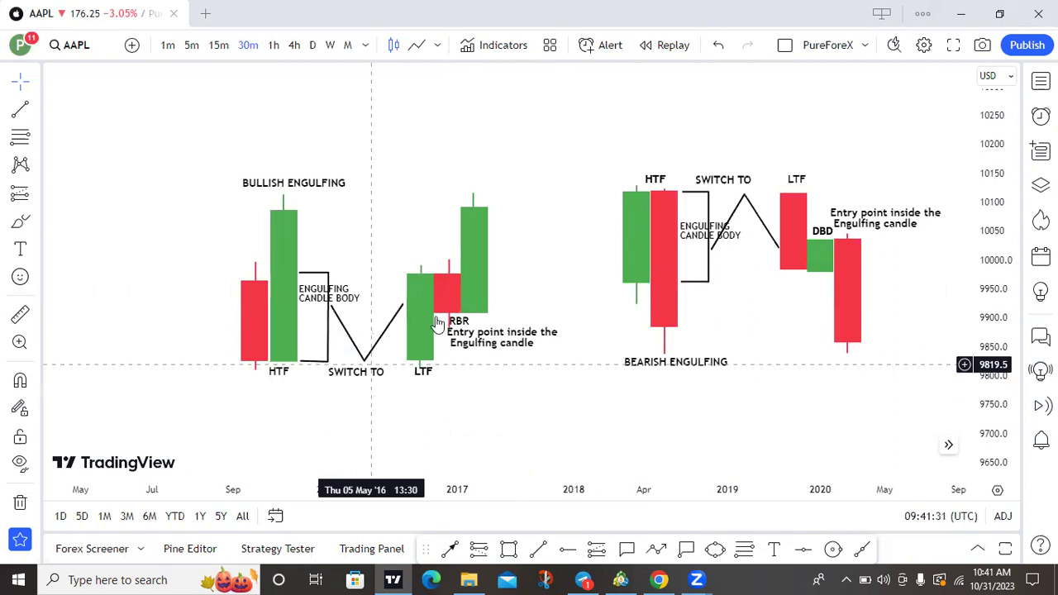
left_click_drag(668, 333, 635, 343)
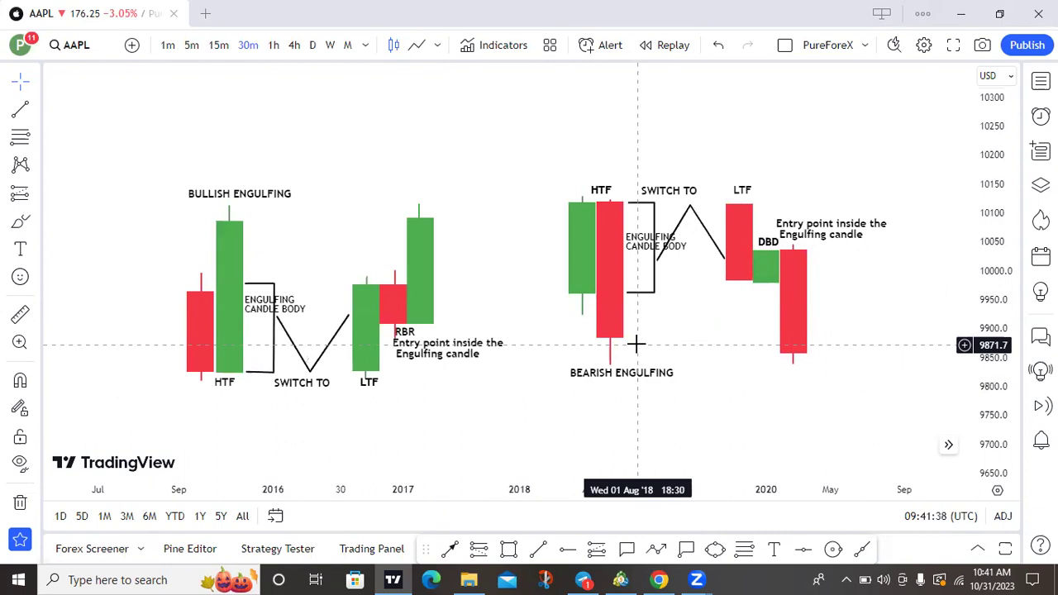
left_click(638, 322)
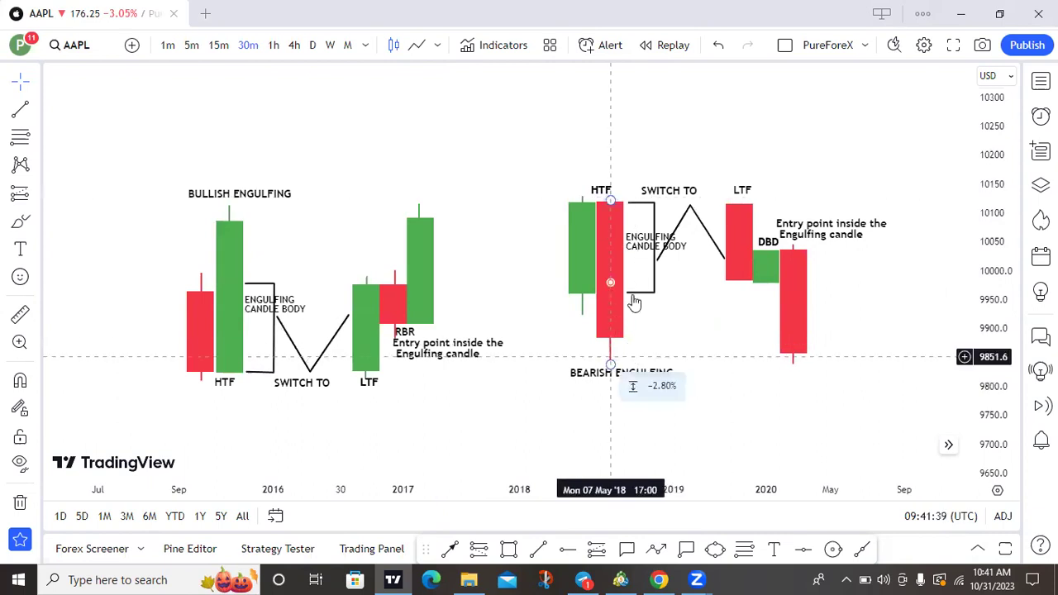
left_click(626, 314)
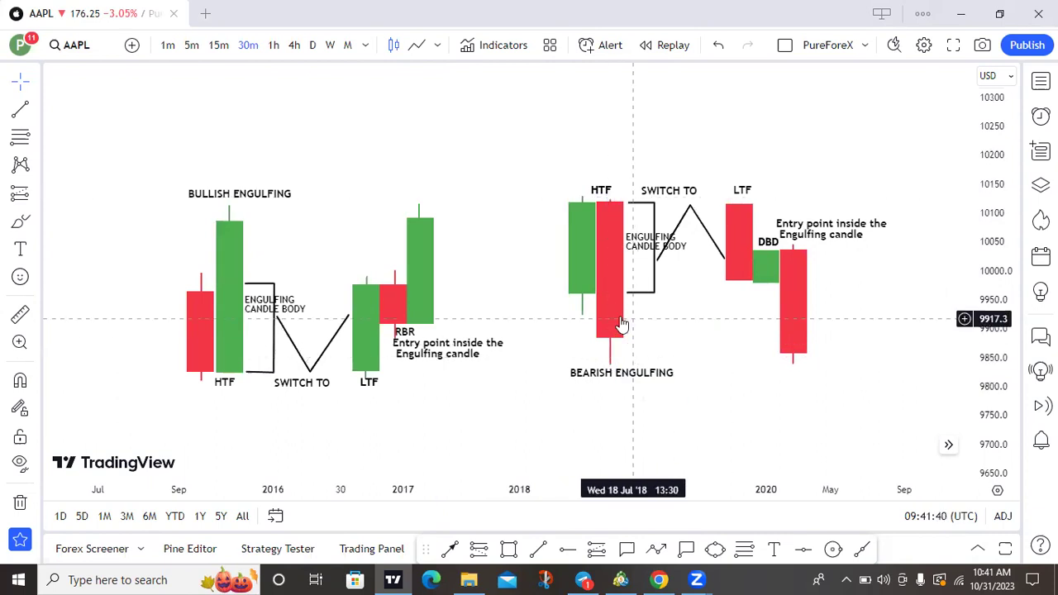
left_click(610, 370)
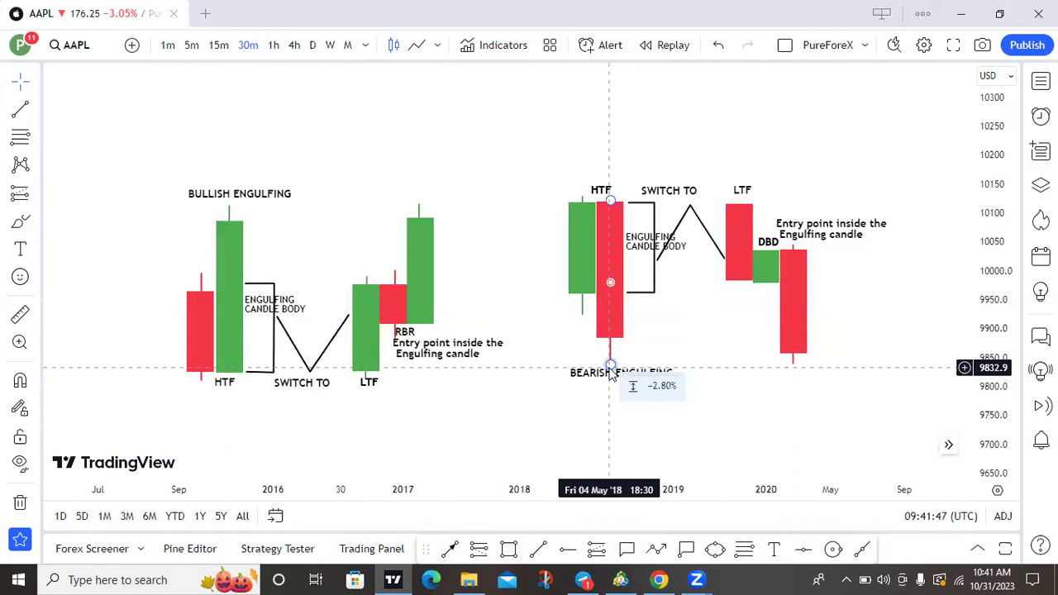
left_click(589, 355)
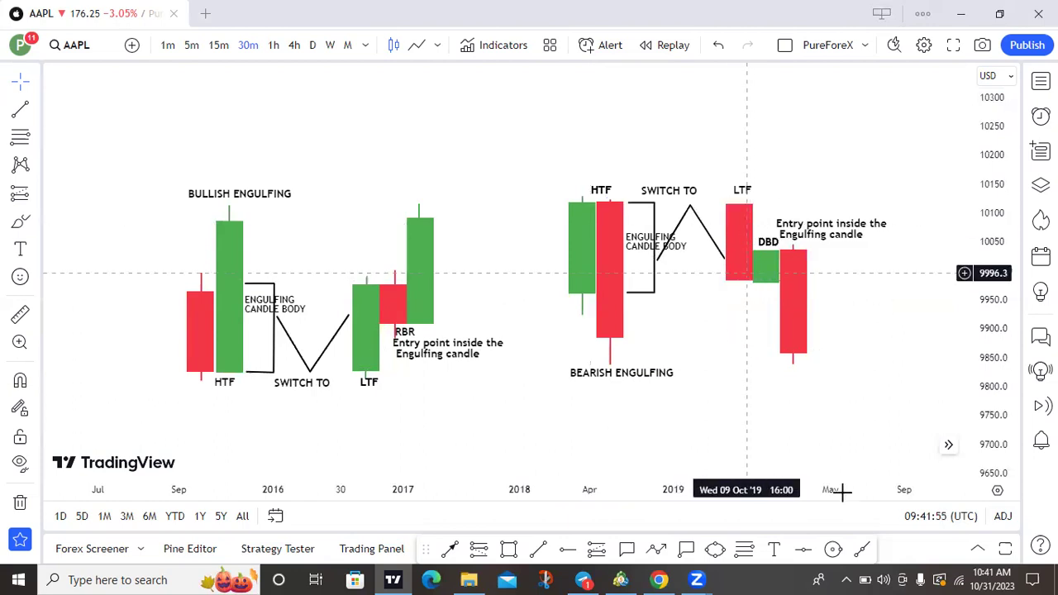
left_click_drag(796, 333, 766, 339)
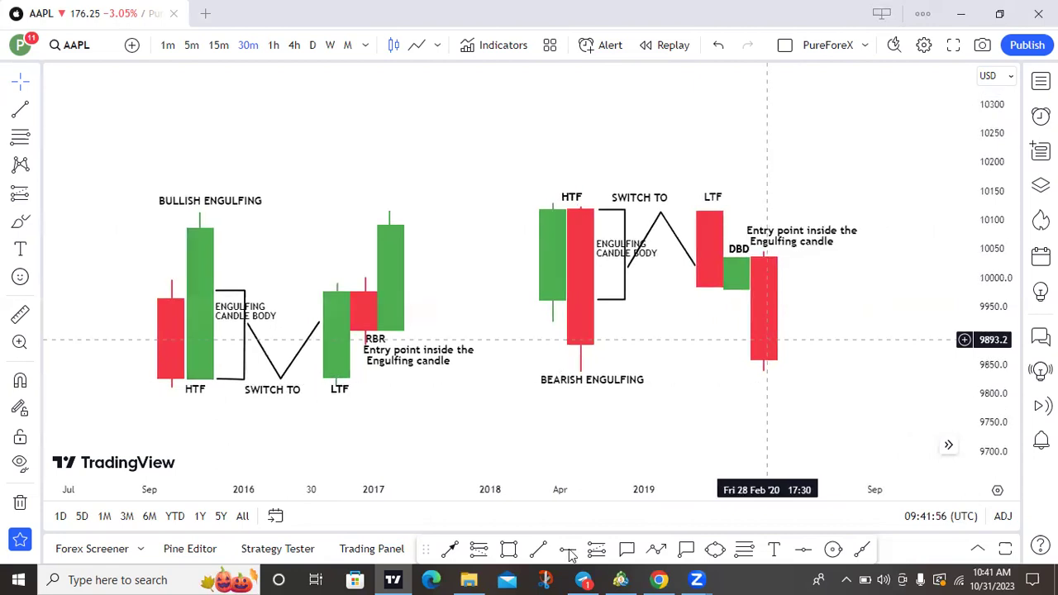
Draw a rectangle over the bearish diagram's DBD base, from about 10035 down to 9984.3, extending past the last red candle
left_click(509, 549)
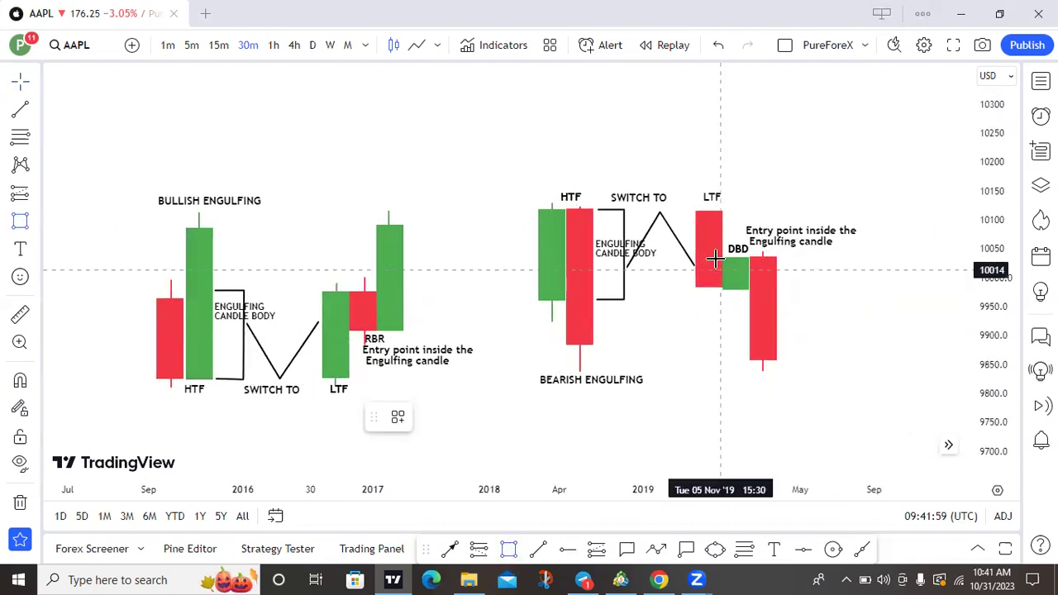
mouse_move(714, 258)
left_mouse_down()
mouse_move(878, 295)
mouse_move(944, 287)
left_mouse_up()
left_click(694, 273)
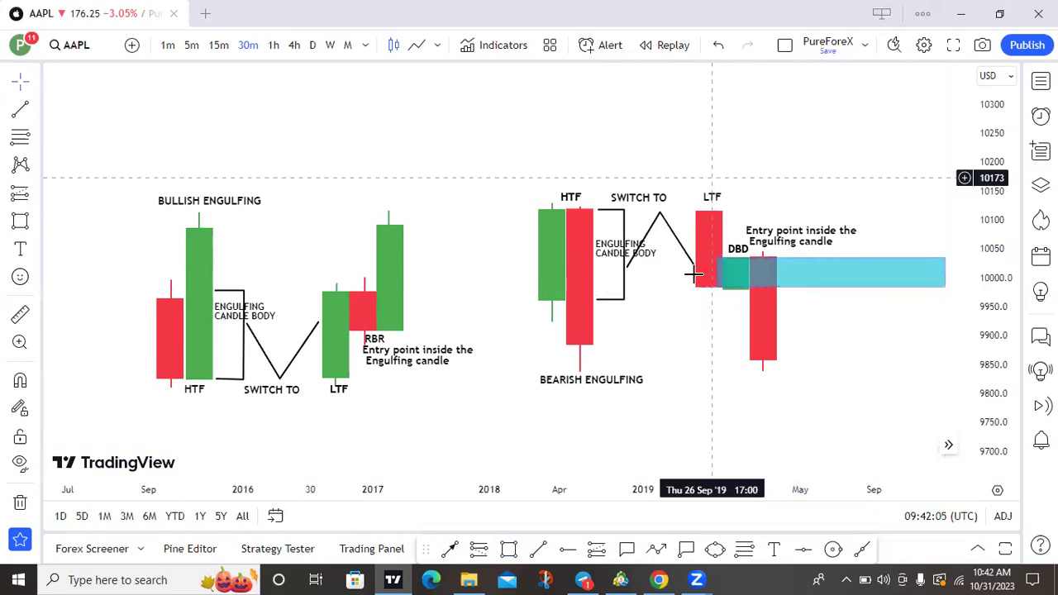
left_click(717, 266)
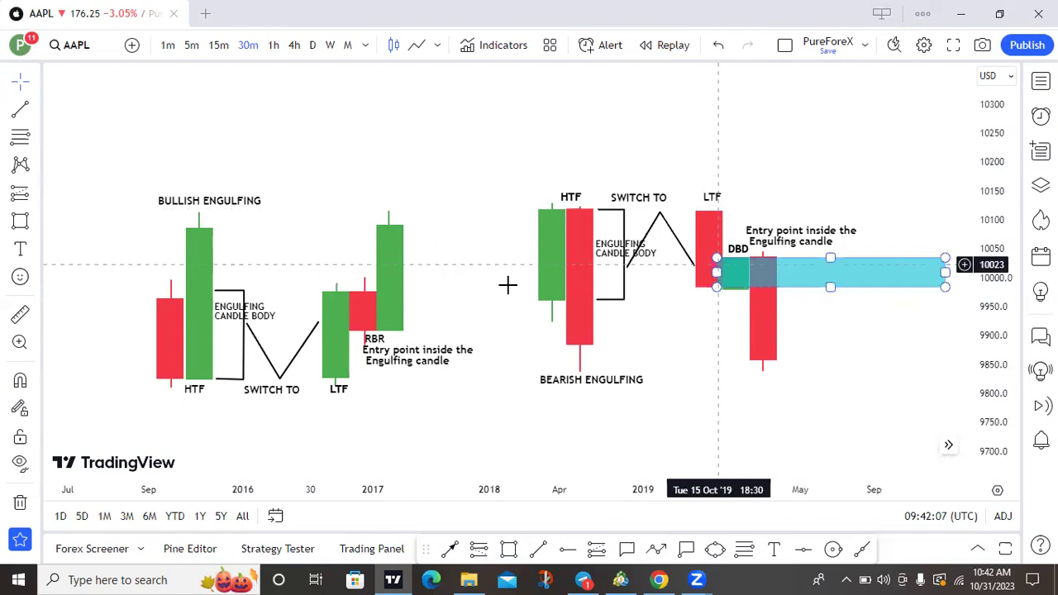
left_click(587, 287)
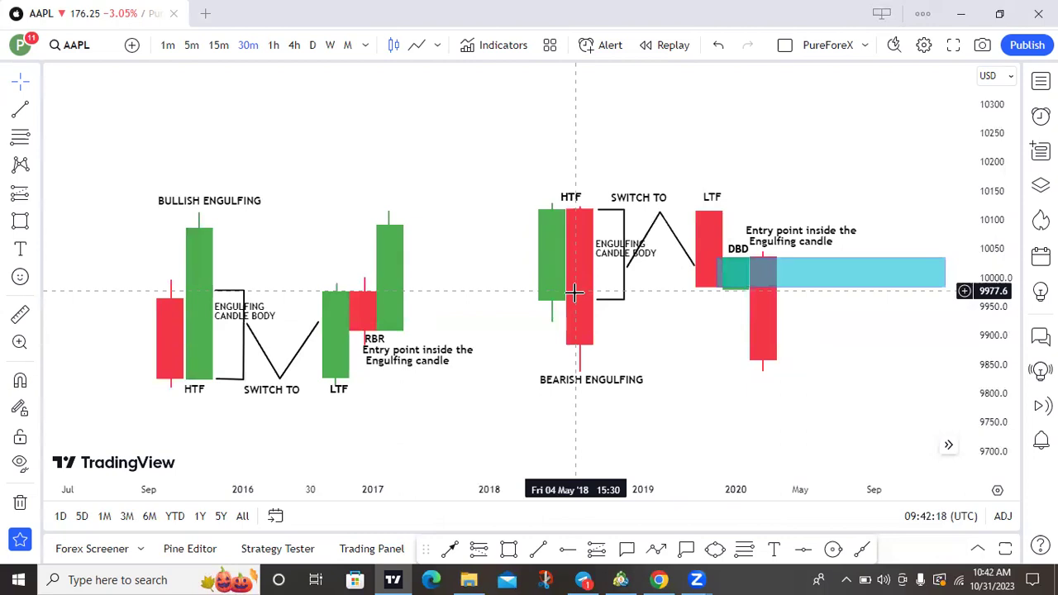
Delete the blue rectangle covering the DBD base in the bearish diagram
left_click(852, 295)
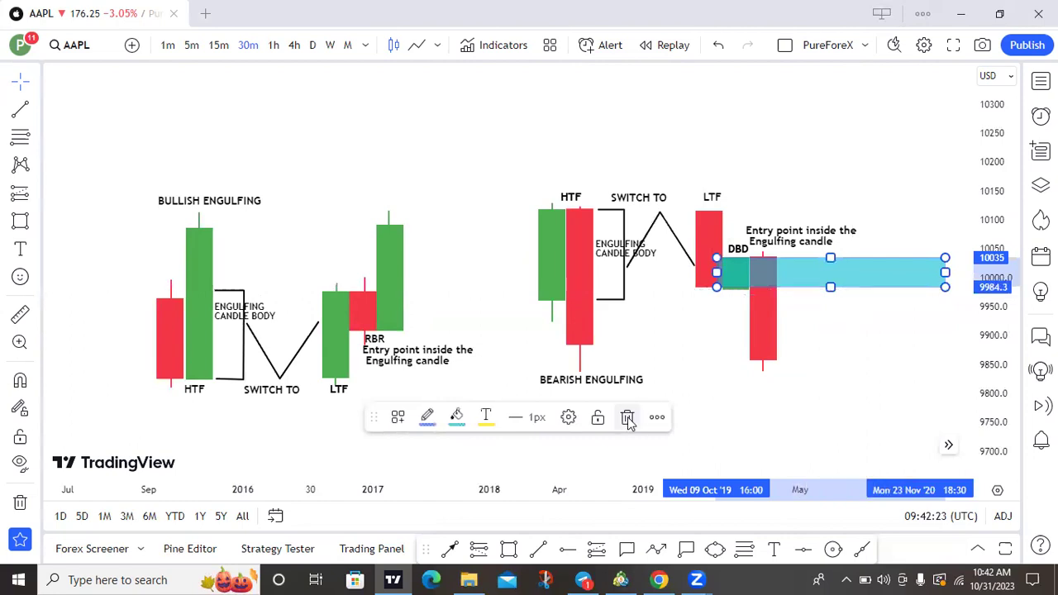
key("Delete")
left_click_drag(559, 265, 560, 266)
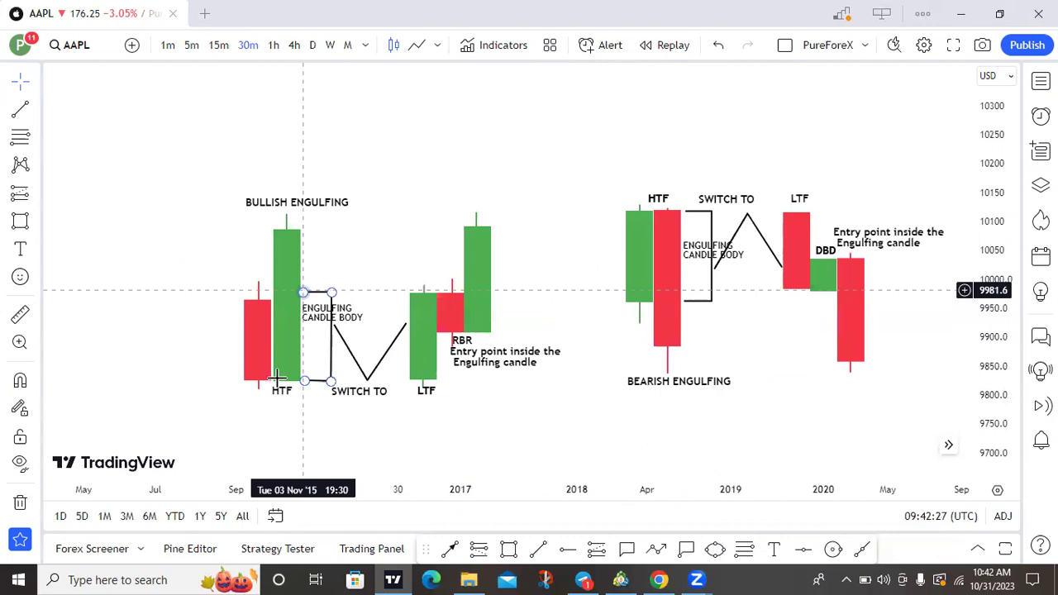
left_click(315, 376)
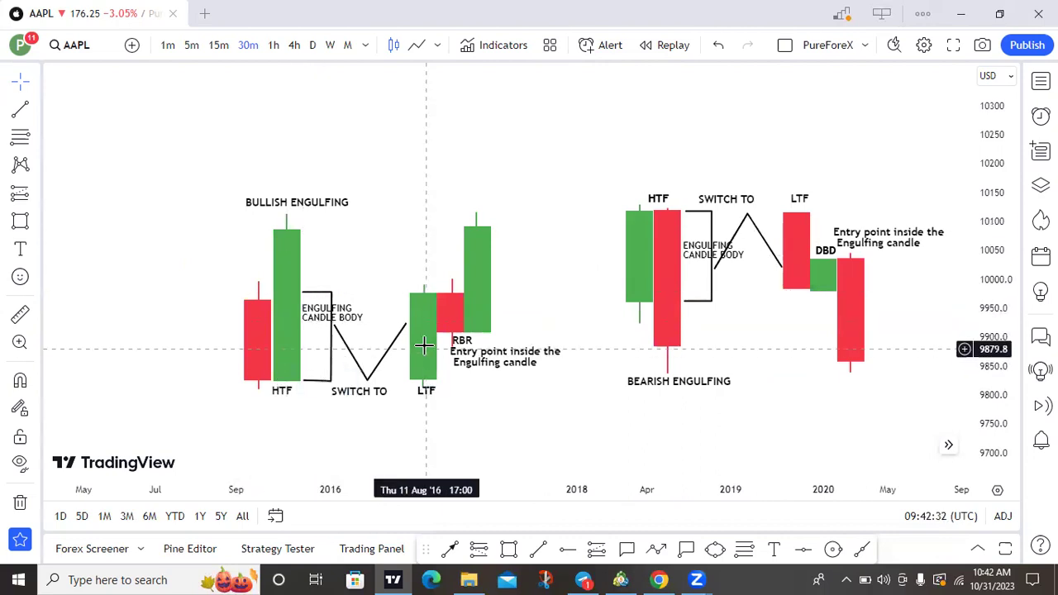
left_click(451, 318)
left_click(413, 400)
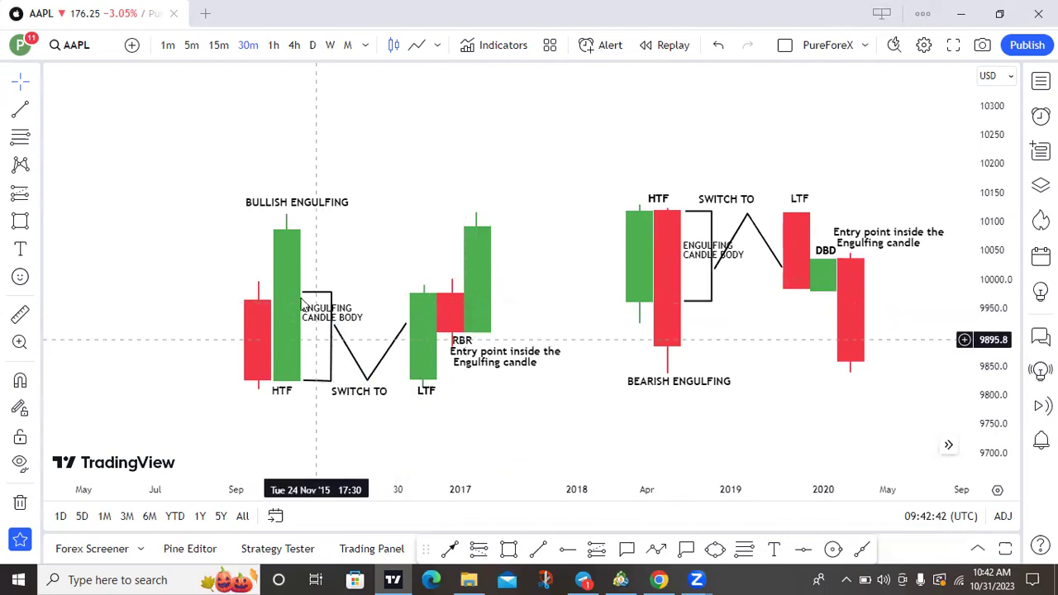
left_click(275, 320)
left_click(465, 390)
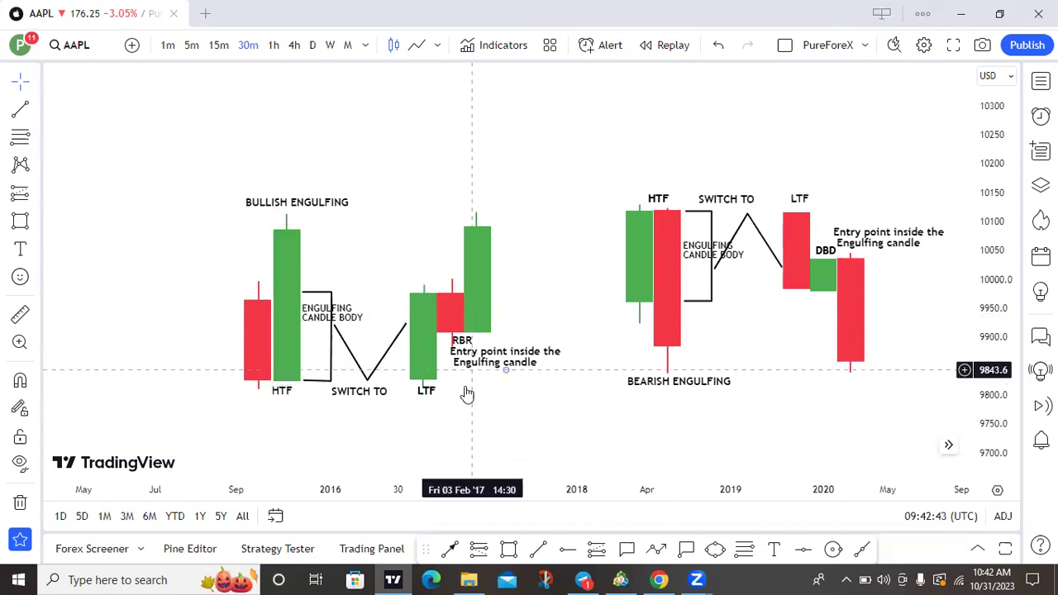
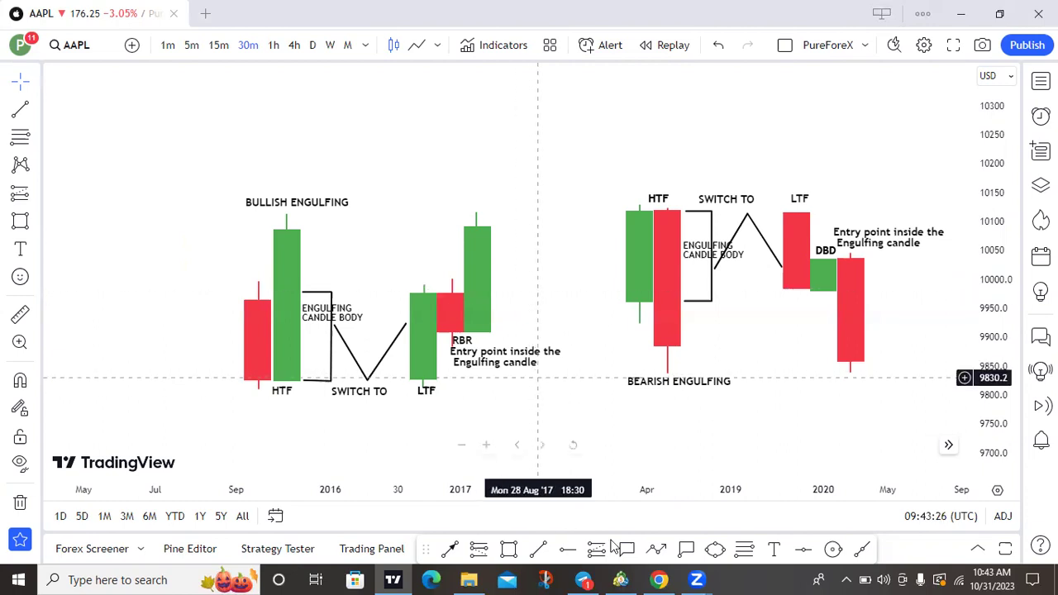
Switch to MetaTrader 5 and bring up the August 2023 price history on the XAUUSD H4 chart
left_click(620, 579)
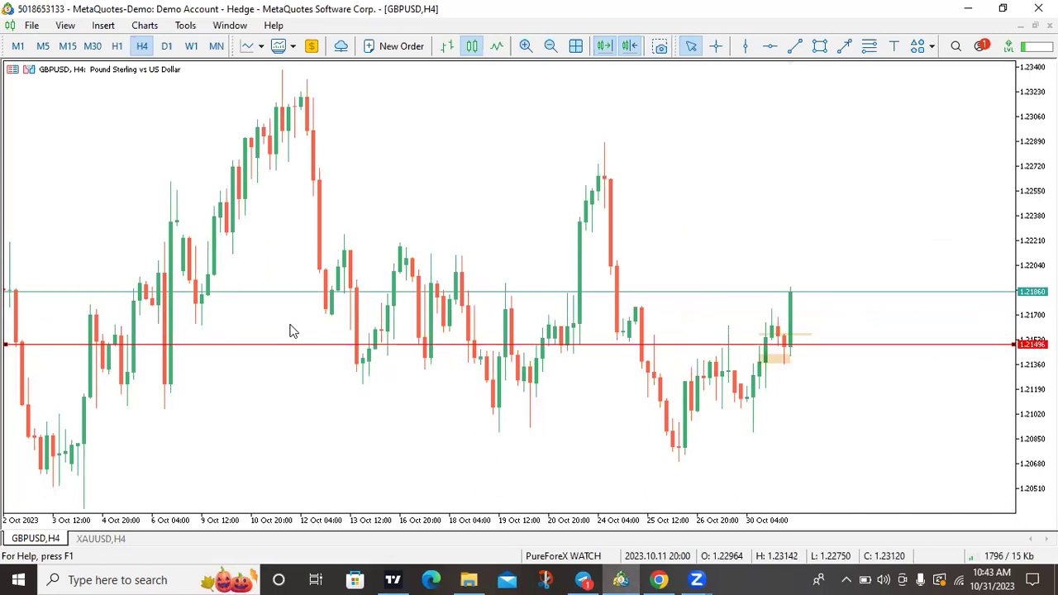
left_click(100, 539)
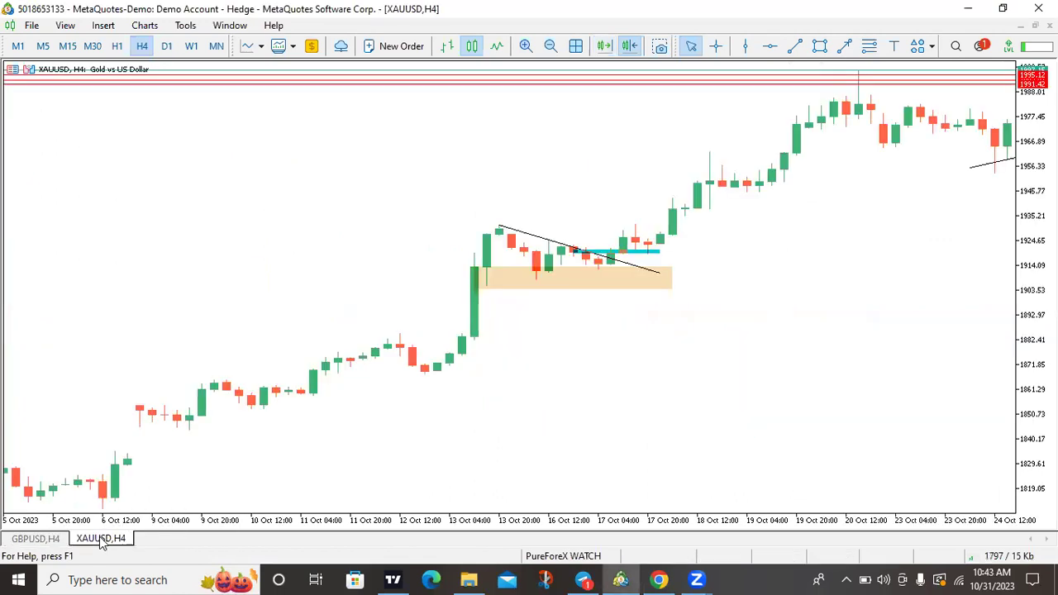
scroll(683, 394, "down", 10)
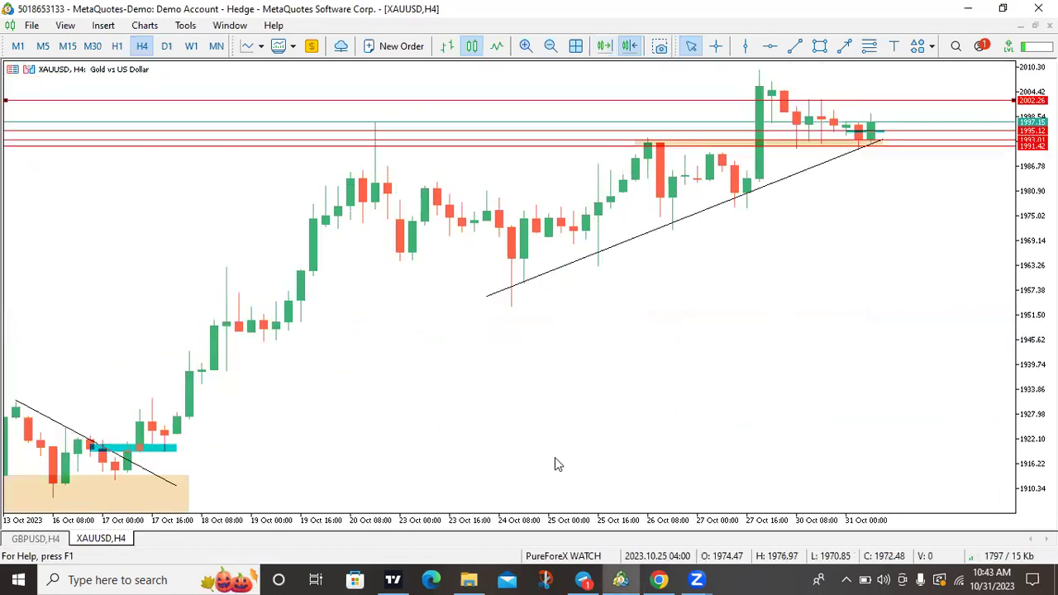
scroll(440, 399, "up", 10)
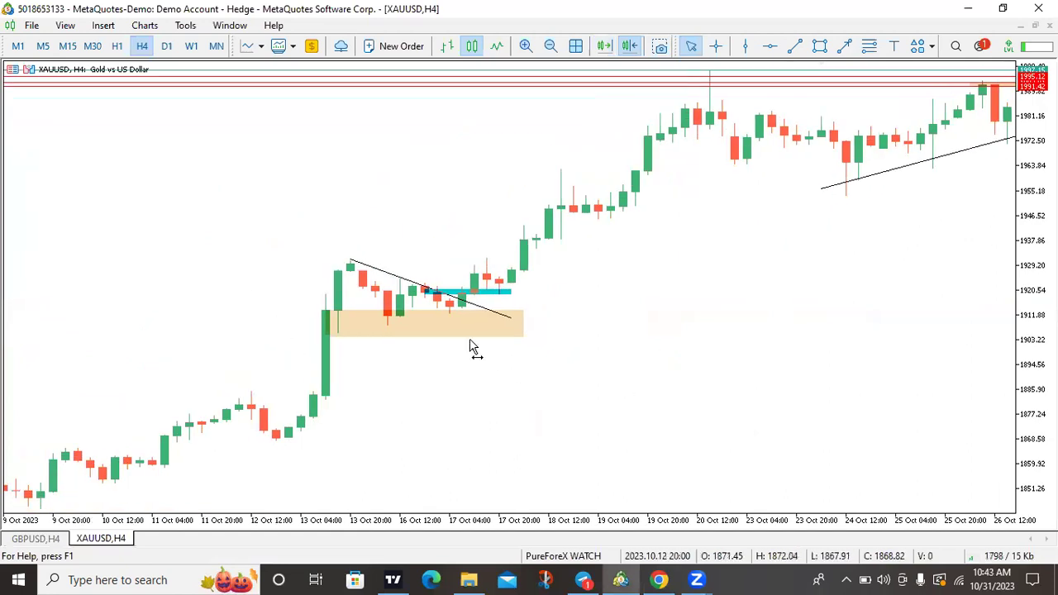
scroll(513, 341, "up", 15)
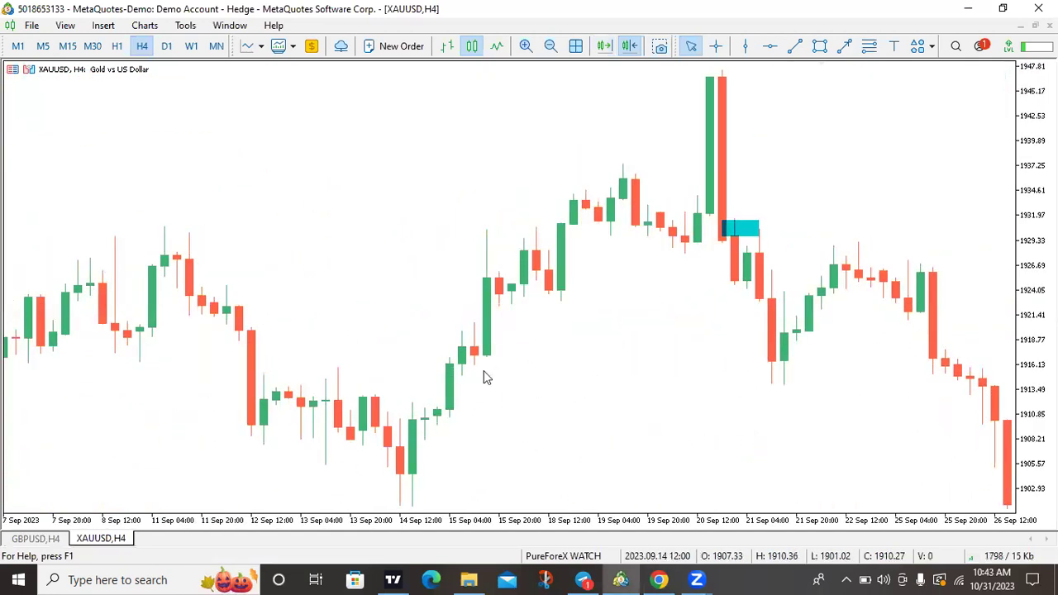
scroll(281, 341, "up", 10)
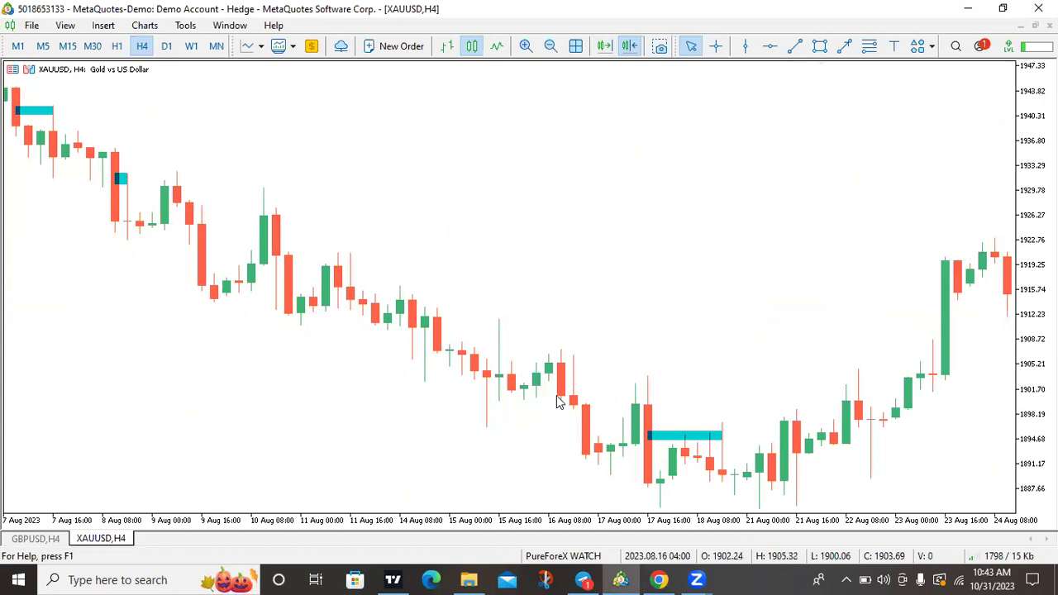
Delete the three cyan rectangles marking zones near 7, 8 and 17 August 2023 on the XAUUSD chart
right_click(692, 433)
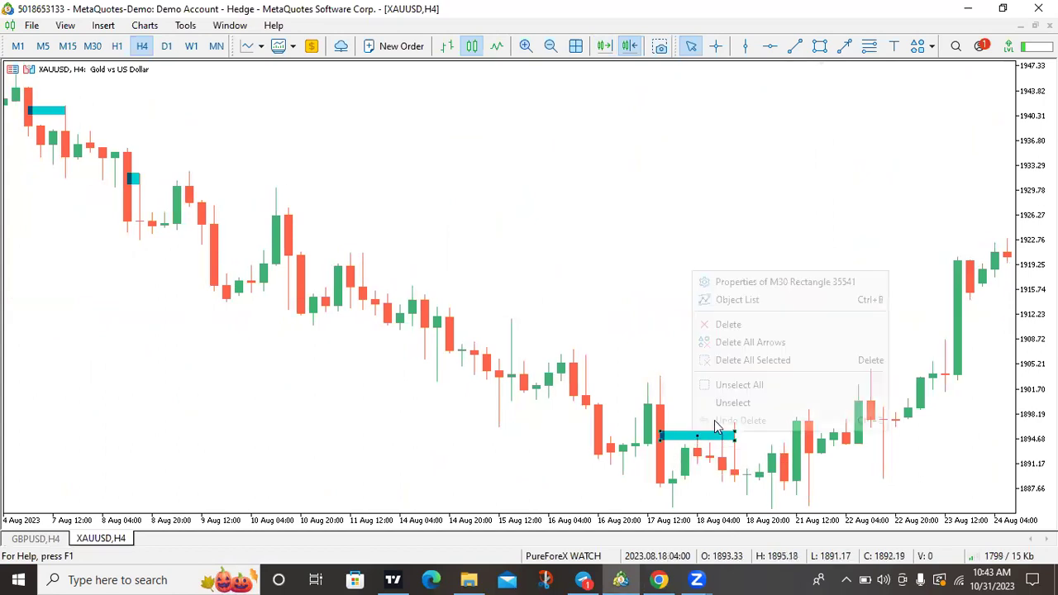
left_click(754, 325)
scroll(345, 209, "up", 3)
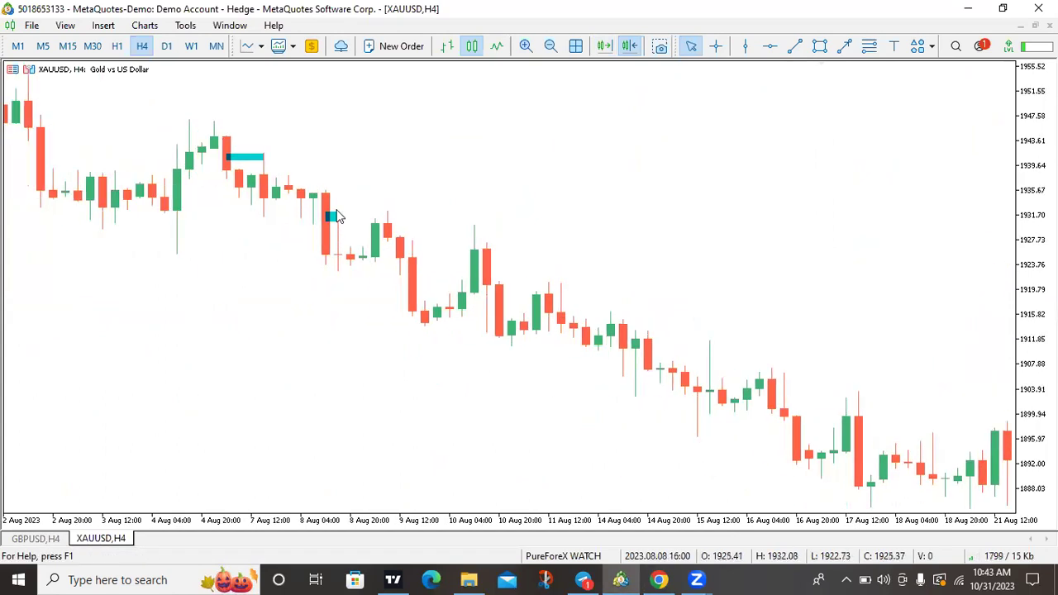
right_click(336, 217)
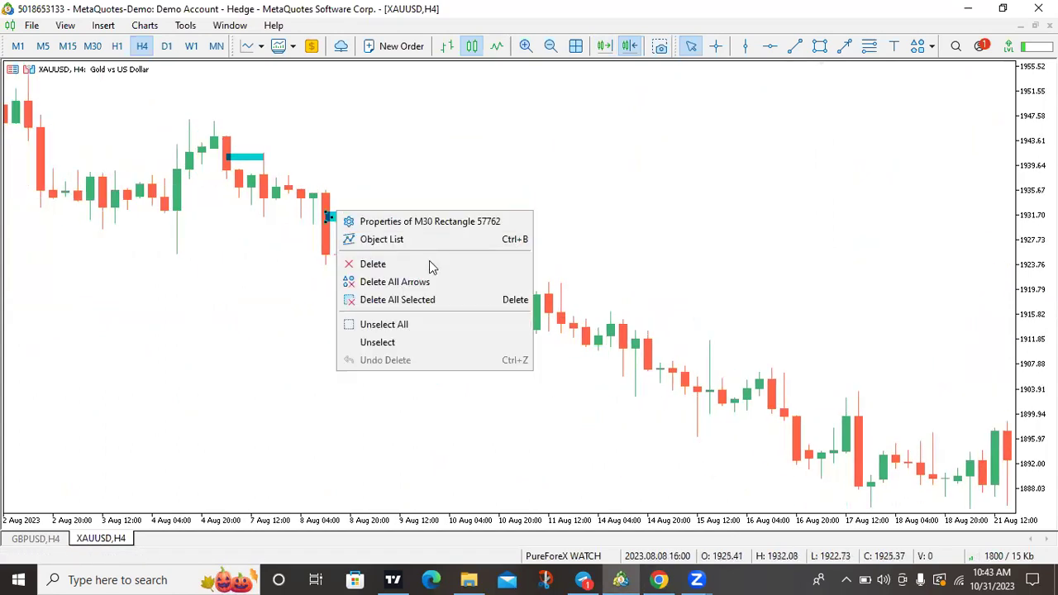
left_click(370, 328)
right_click(250, 156)
left_click(324, 209)
Draw a descending trendline above the August 2023 highs, from about 1949 on 7 August to about 1906 on 18 August
scroll(279, 300, "up", 4)
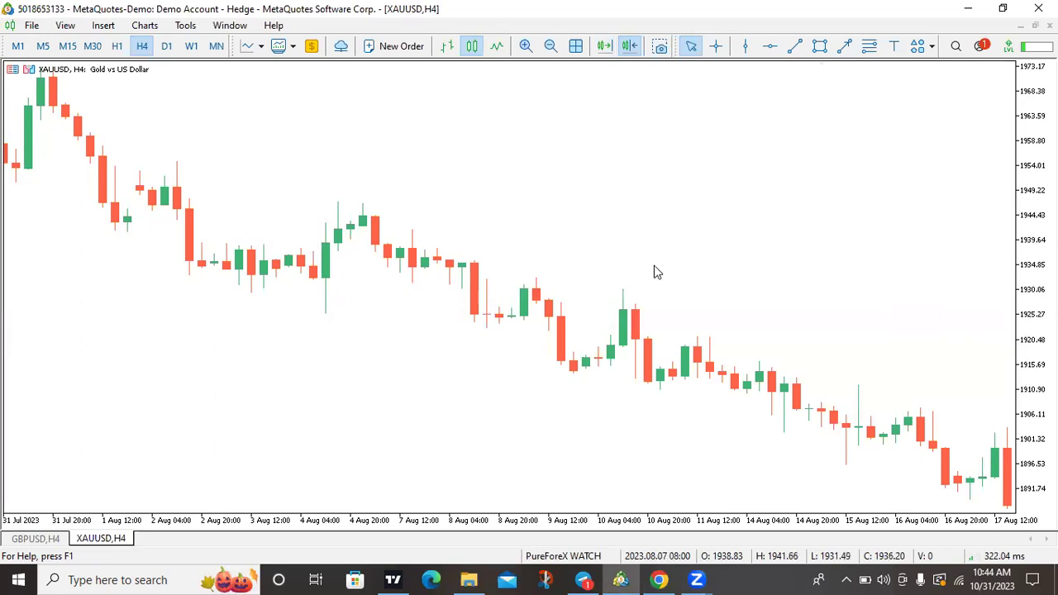
scroll(654, 272, "down", 6)
scroll(778, 292, "down", 1)
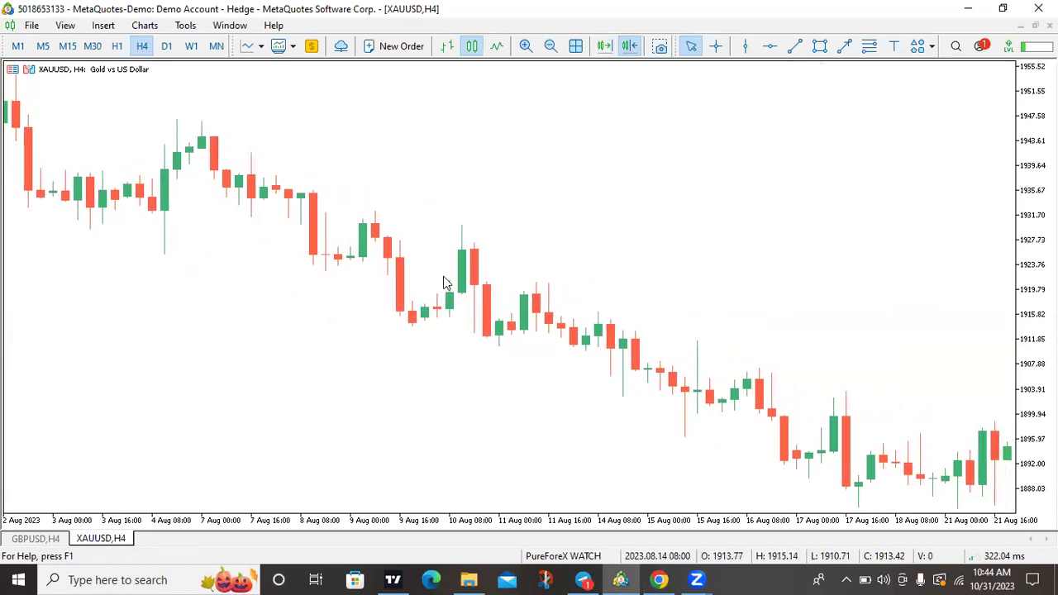
key("alt+t")
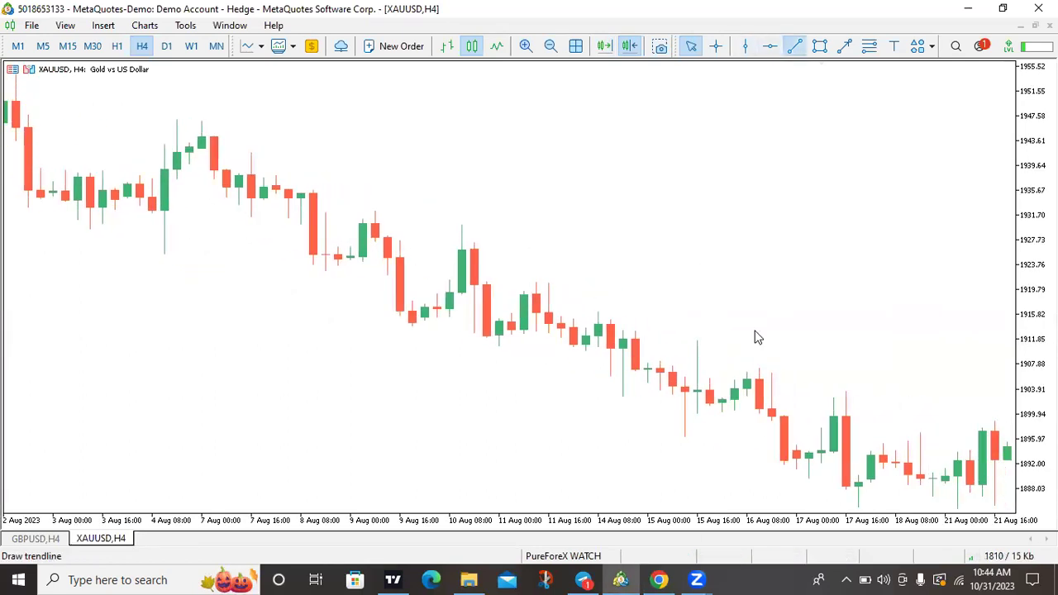
left_click_drag(207, 105, 882, 374)
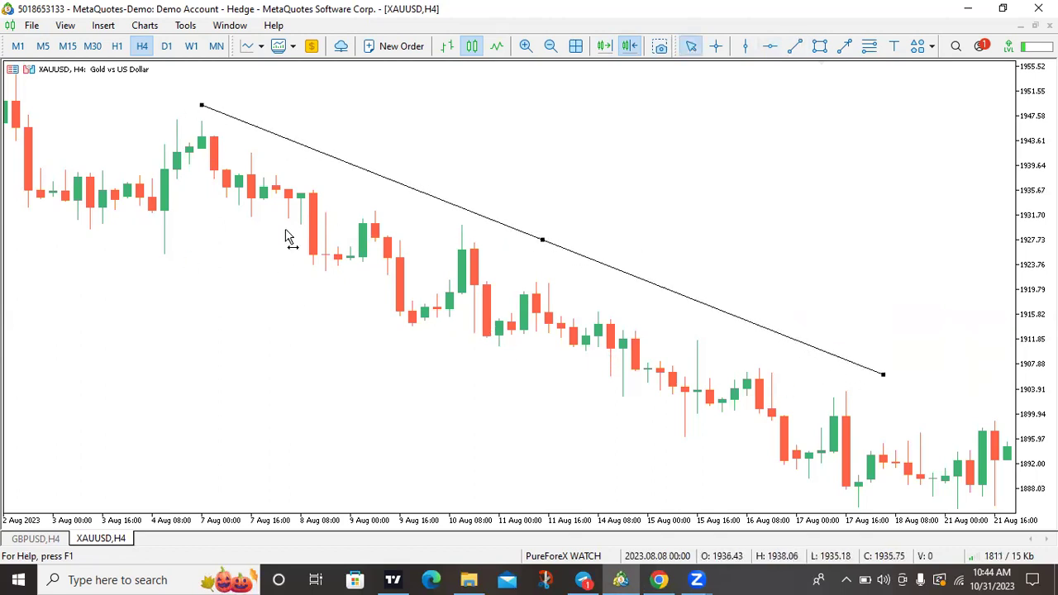
Delete the descending trendline above the August 2023 highs
scroll(297, 234, "up", 3)
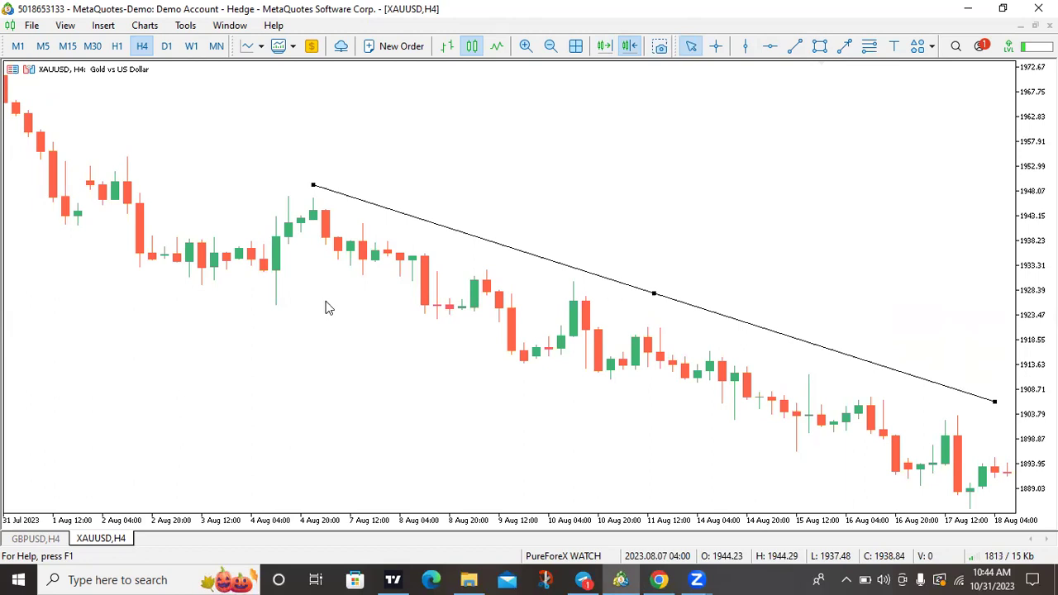
right_click(635, 288)
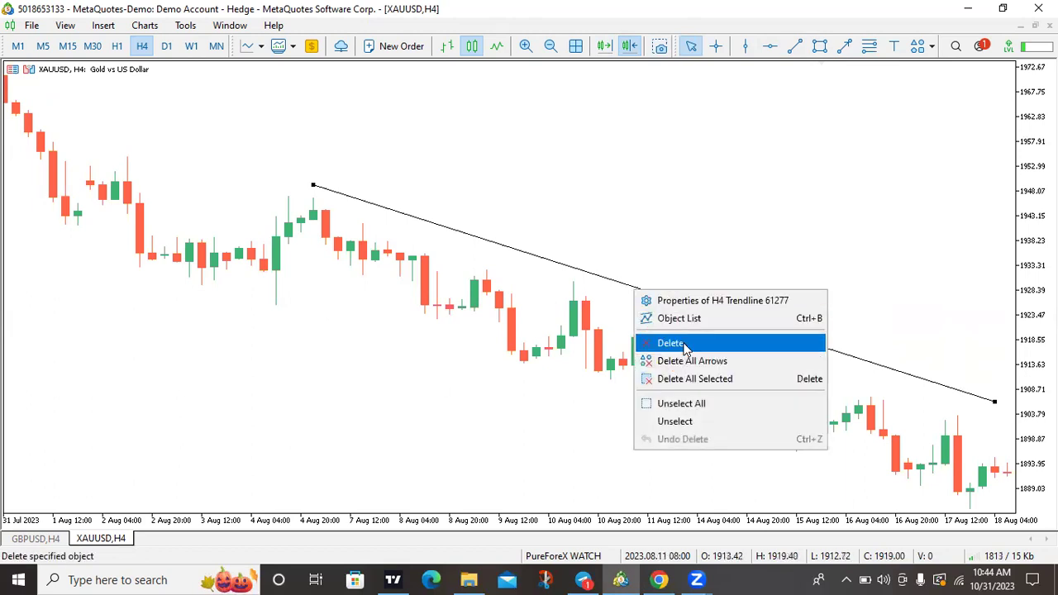
left_click(683, 343)
Draw a rectangle around the bearish engulfing candle of 7 August 04:00, from about 1944 down to about 1937
scroll(421, 272, "left", 3)
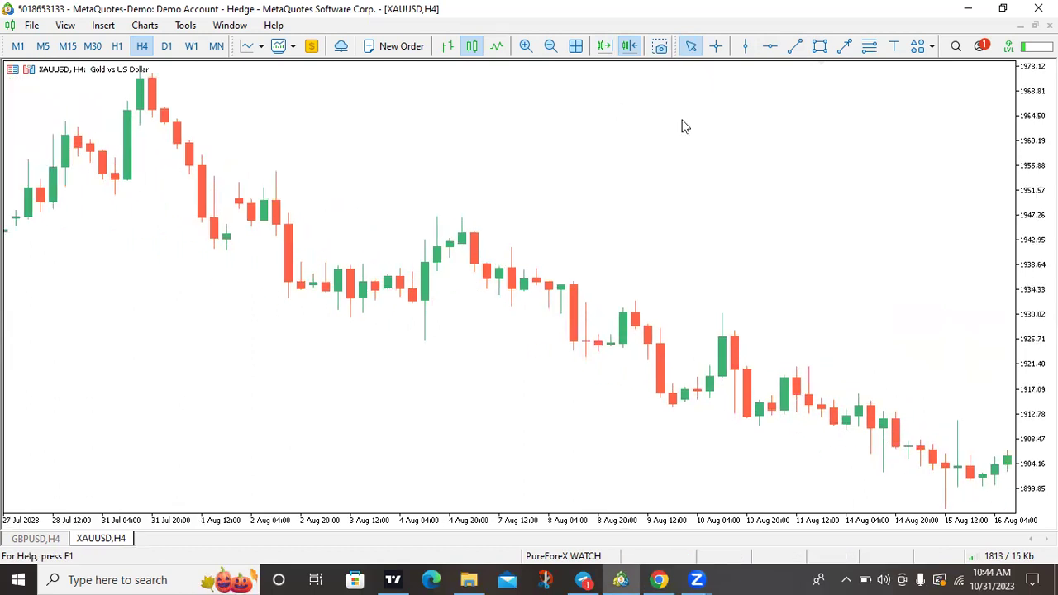
left_click(526, 45)
scroll(661, 260, "right", 3)
scroll(702, 271, "right", 2)
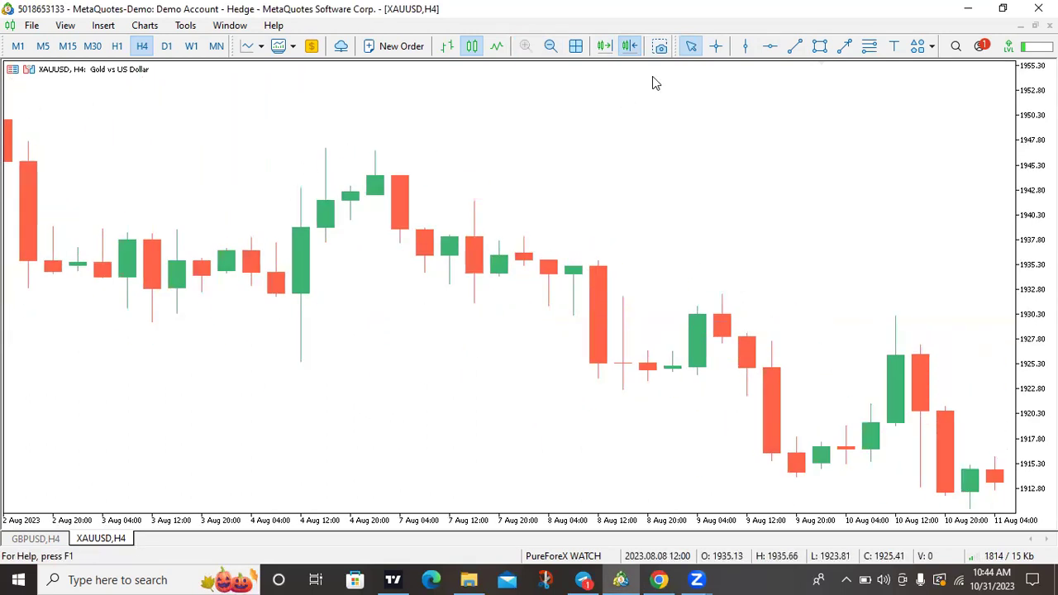
left_click(820, 48)
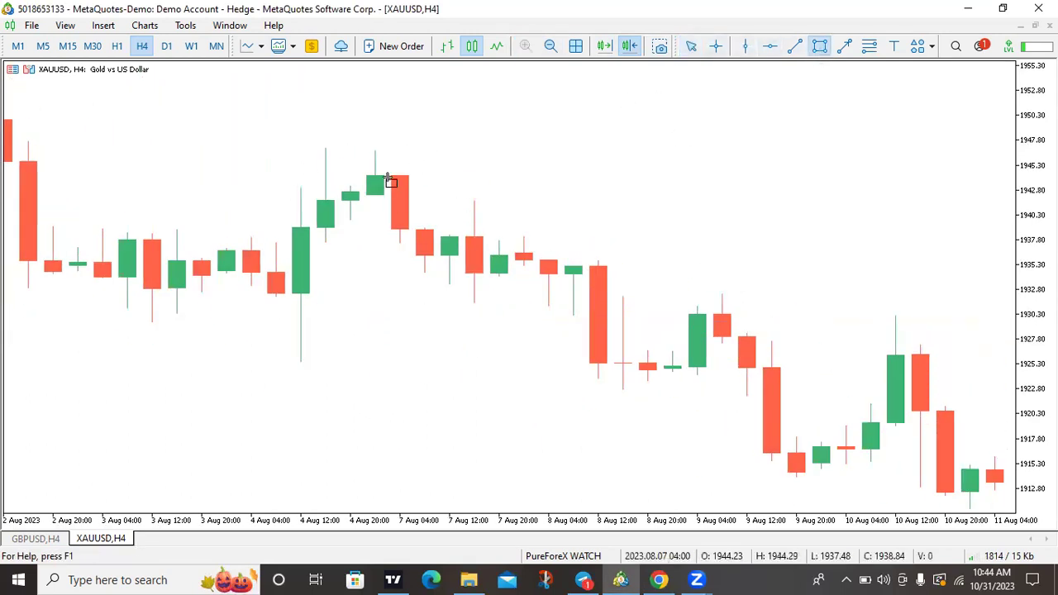
mouse_move(382, 175)
left_mouse_down()
mouse_move(405, 243)
mouse_move(395, 248)
left_mouse_up()
left_click_drag(388, 204, 414, 208)
left_click_drag(400, 249, 376, 247)
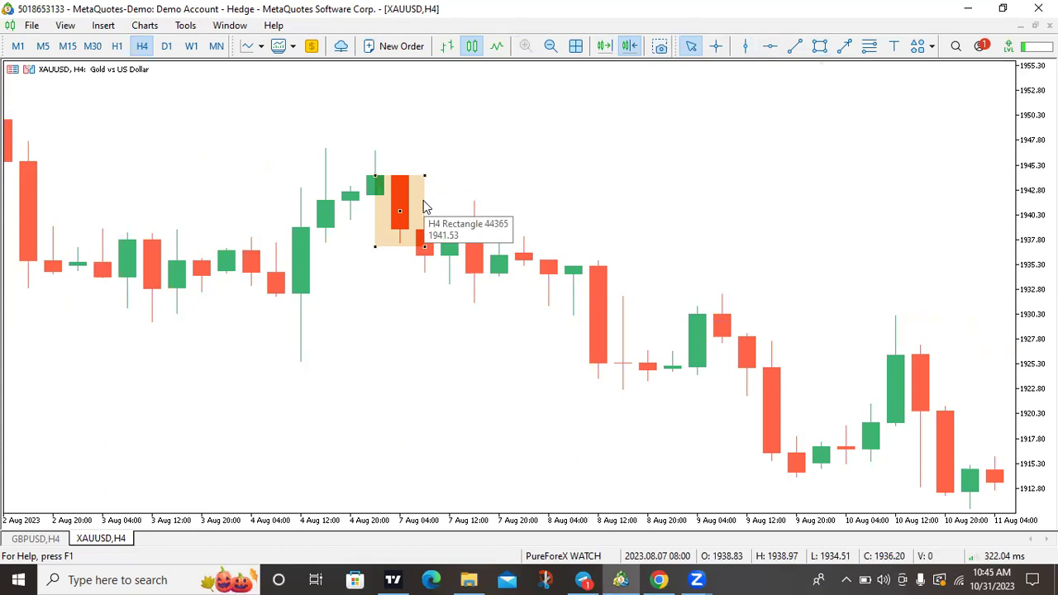
Lower the XAUUSD timeframe to H1 and M30, bringing the marked 7 August drop into view on each
left_click(118, 50)
scroll(788, 231, "down", 8)
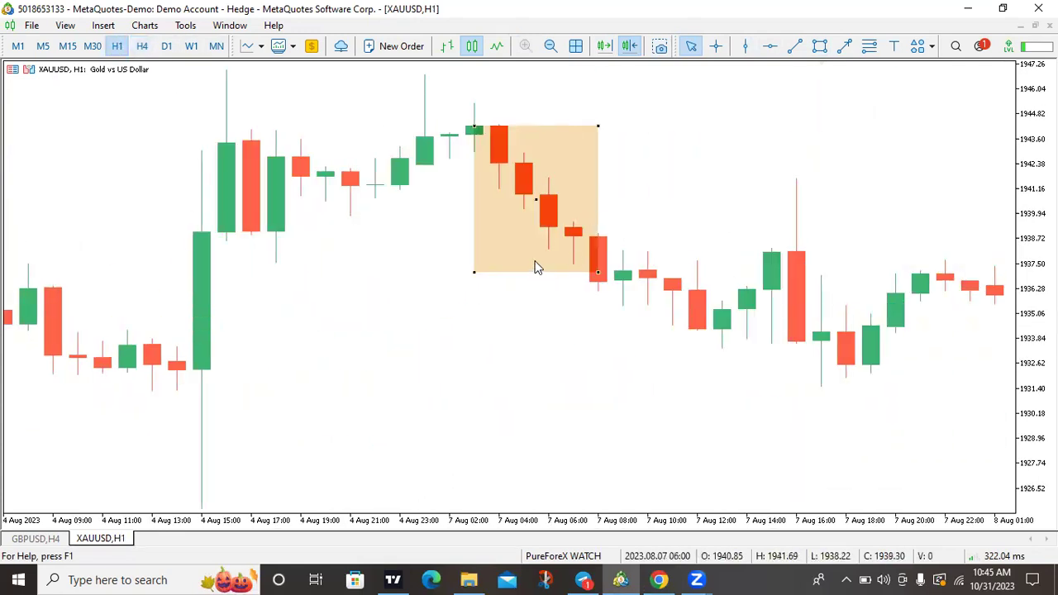
left_click(92, 46)
scroll(586, 328, "down", 5)
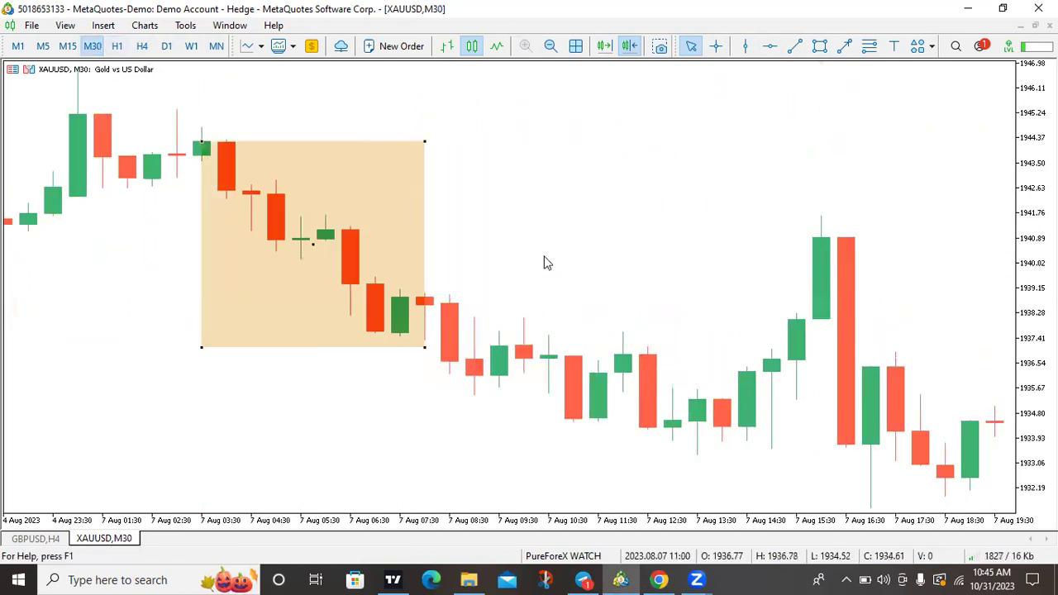
Trace the drop-base-drop path through the marked 7 August candles with the pen, and clear the tracing
scroll(544, 263, "up", 4)
scroll(578, 258, "down", 3)
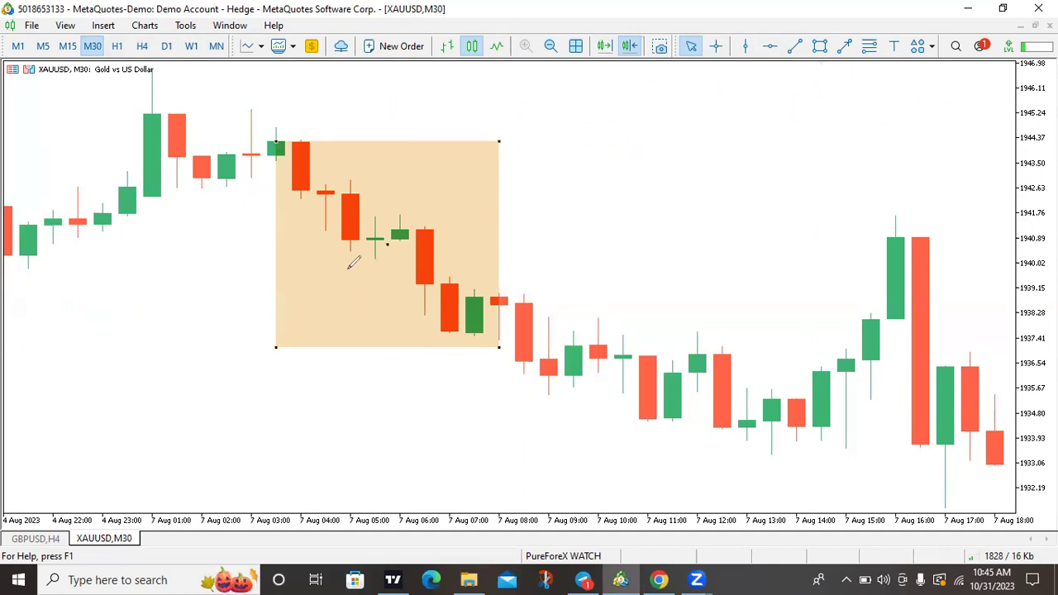
left_click_drag(417, 218, 472, 354)
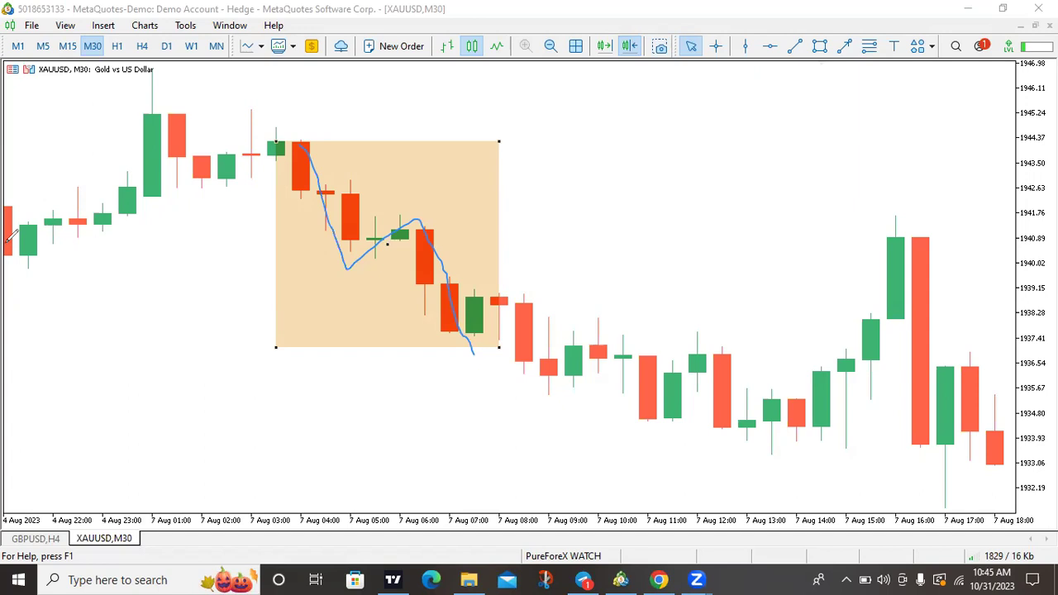
key("Escape")
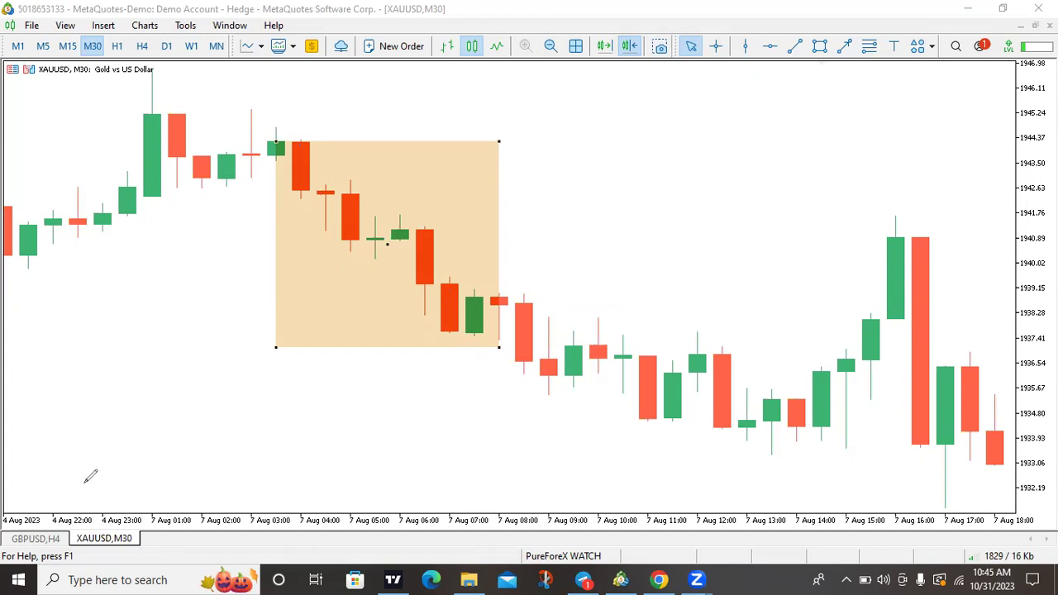
Draw a DarkTurquoise rectangle over the M30 base from about 1941.6 to 1940.4, spanning 7 August 05:00 to 17:00
left_click(819, 45)
left_click_drag(359, 216, 937, 250)
right_click(937, 249)
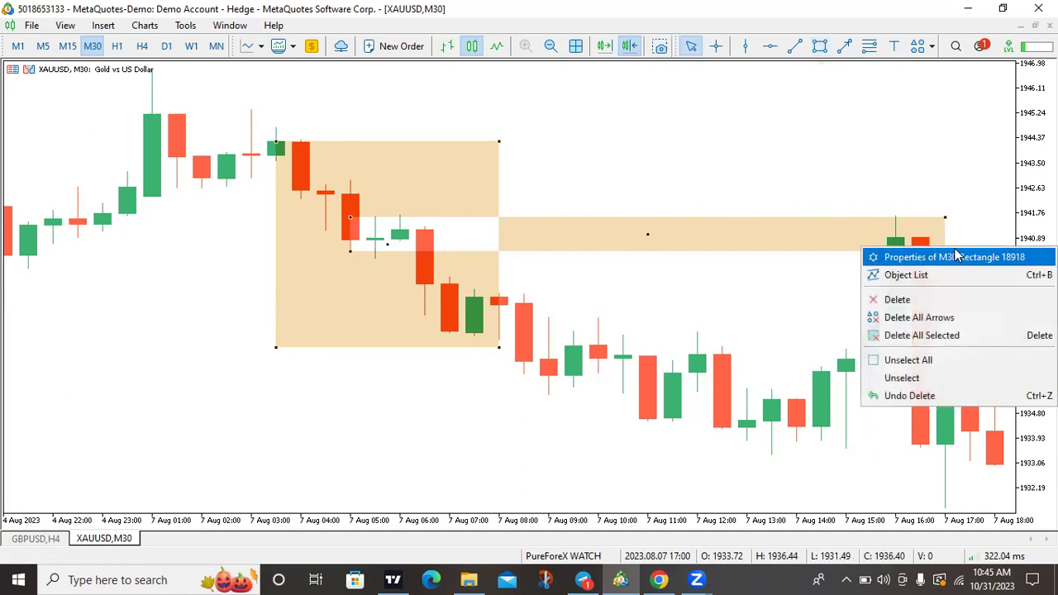
left_click(951, 256)
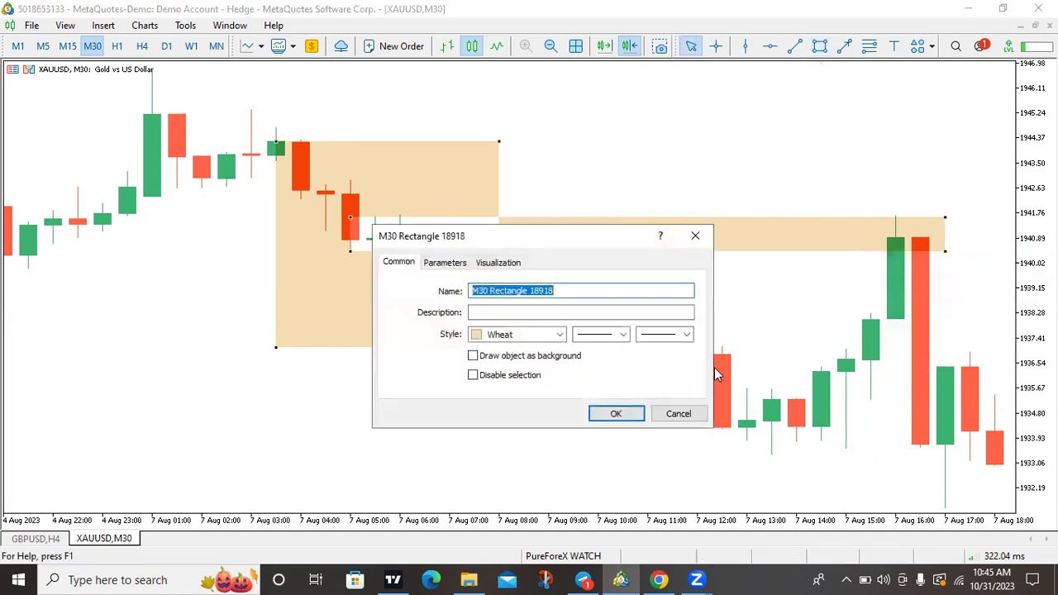
left_click(559, 334)
left_click(476, 402)
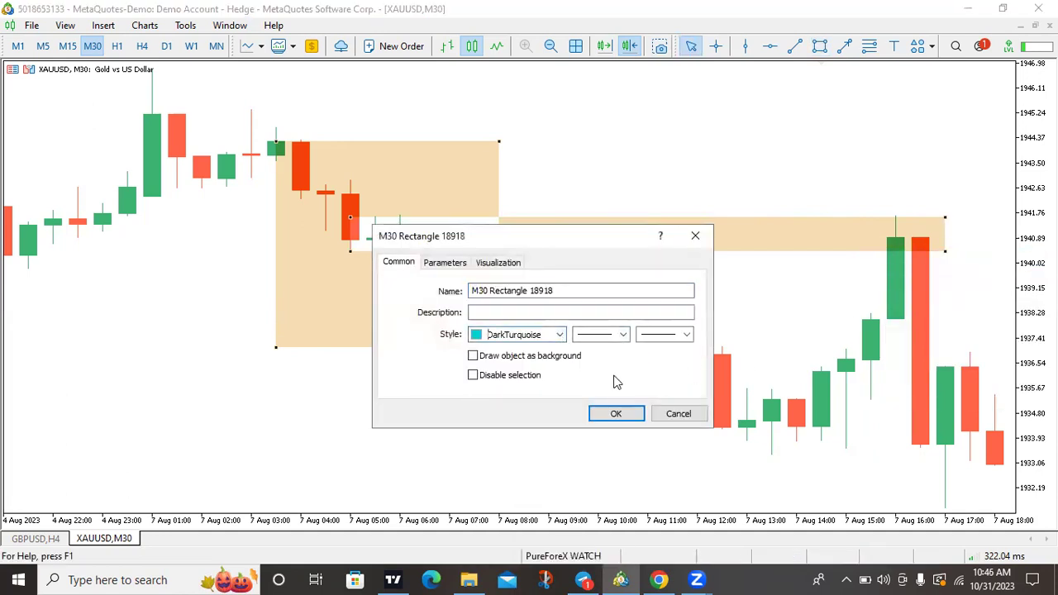
left_click(616, 414)
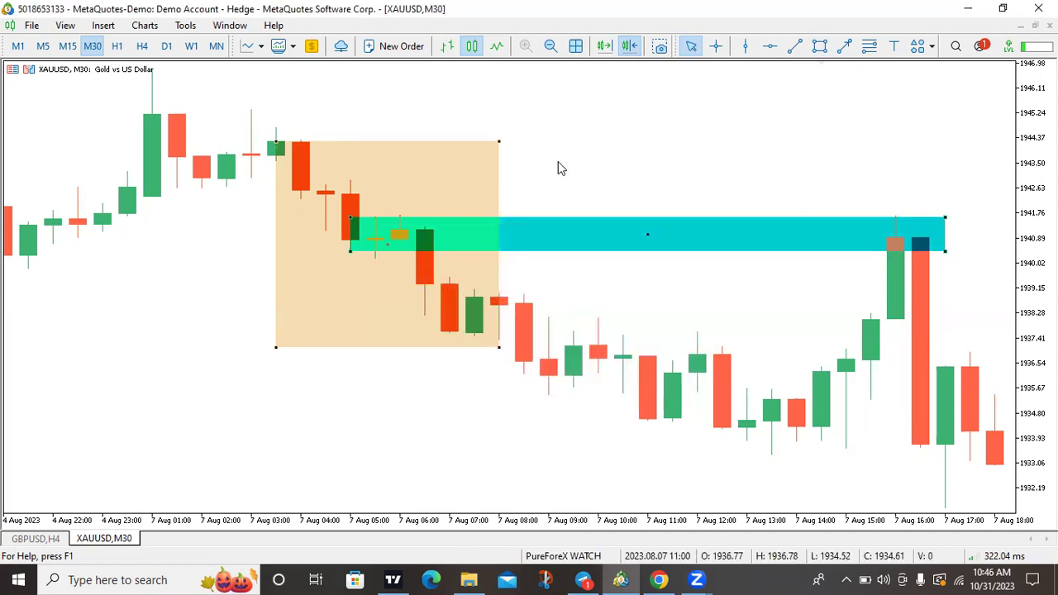
Delete the wheat rectangle around the 7 August drop and return the chart to H4
right_click(458, 140)
left_click(498, 194)
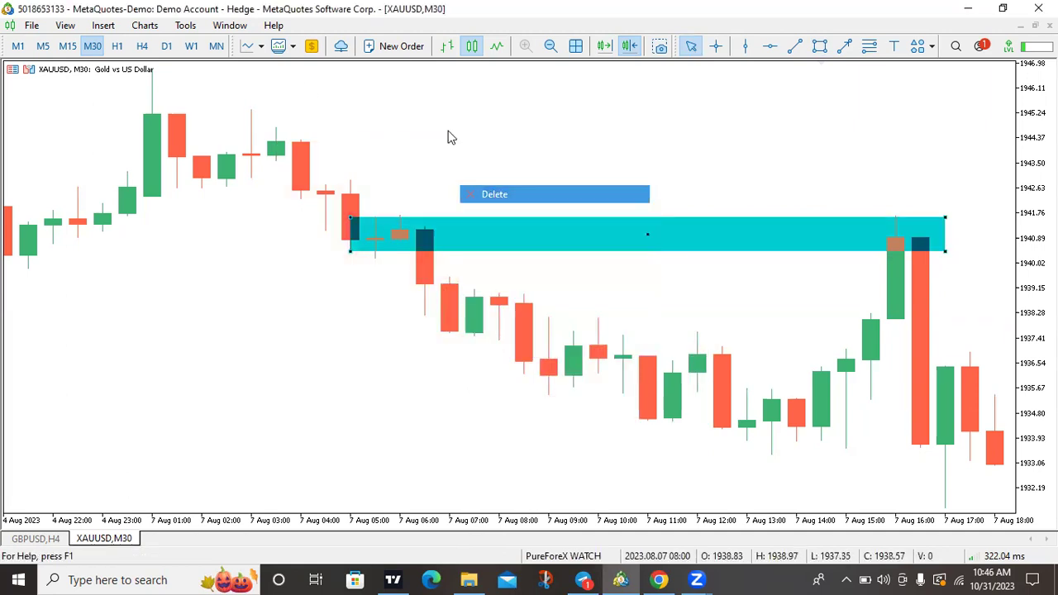
left_click(141, 47)
left_click_drag(255, 205, 612, 248)
left_click(417, 207)
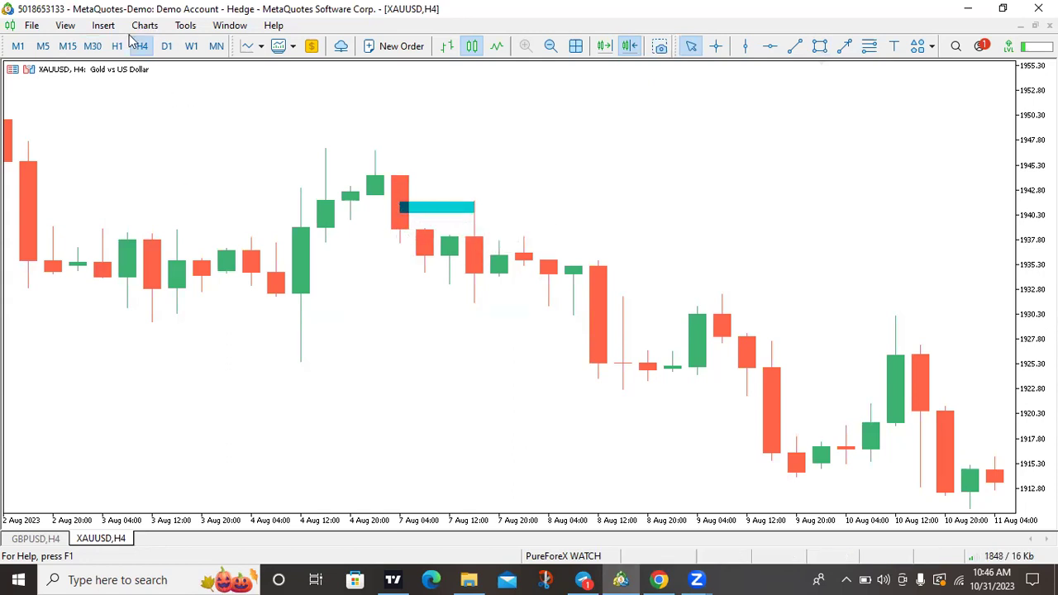
Examine on a zoomed-out M30 chart how price returns to the cyan zone on 7 August and reacts
left_click(91, 46)
scroll(319, 328, "down", 10)
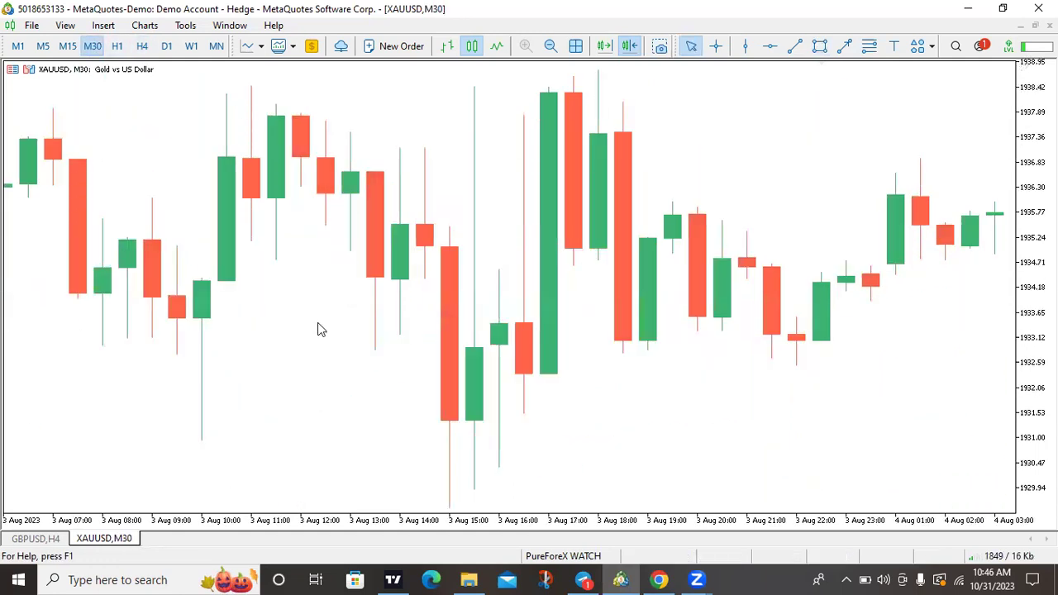
scroll(408, 371, "down", 5)
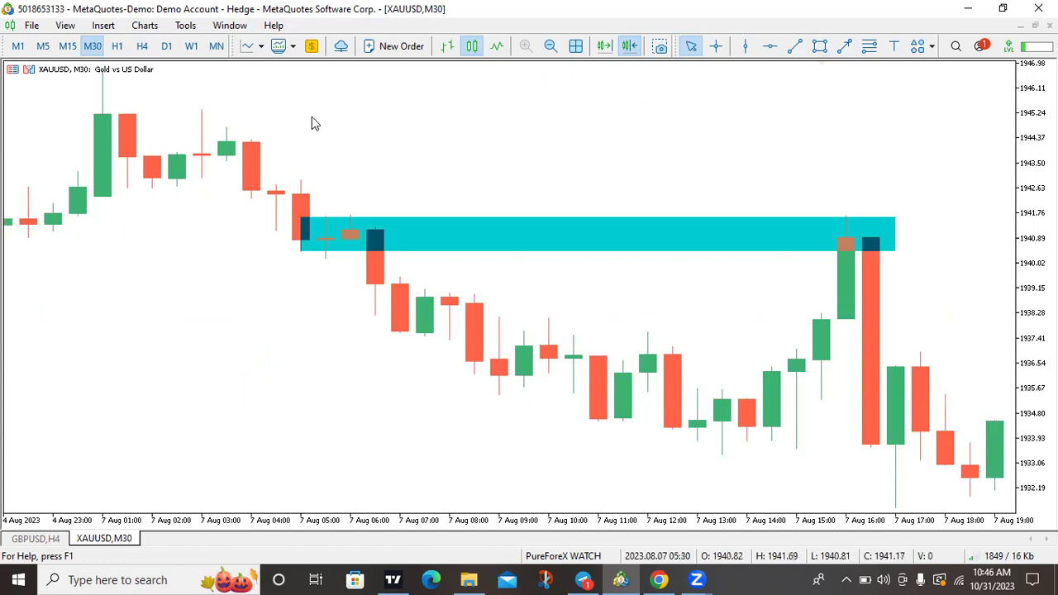
left_click(549, 45)
left_click_drag(453, 219, 636, 335)
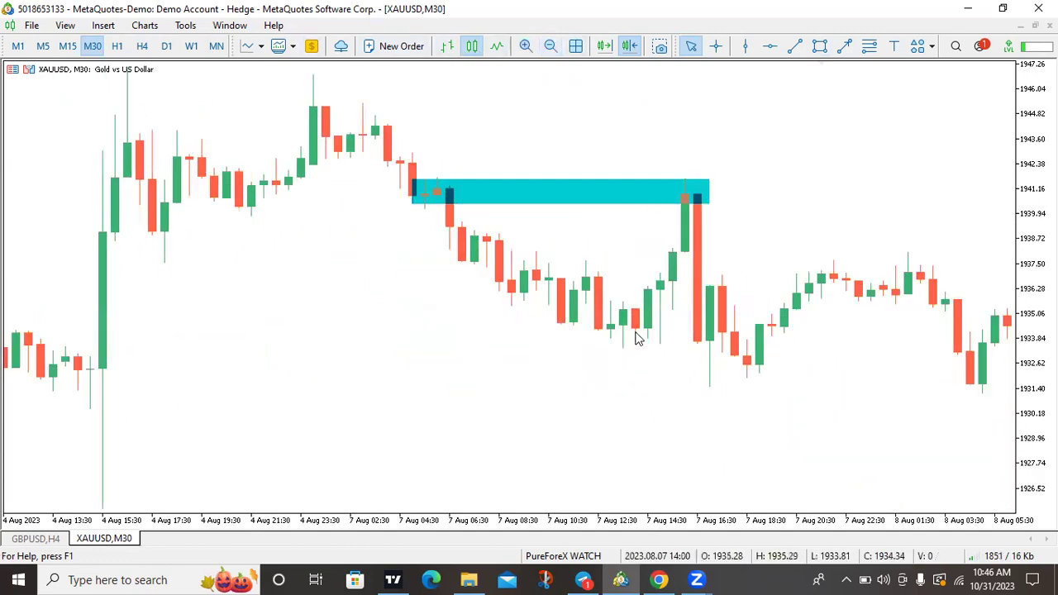
mouse_move(684, 195)
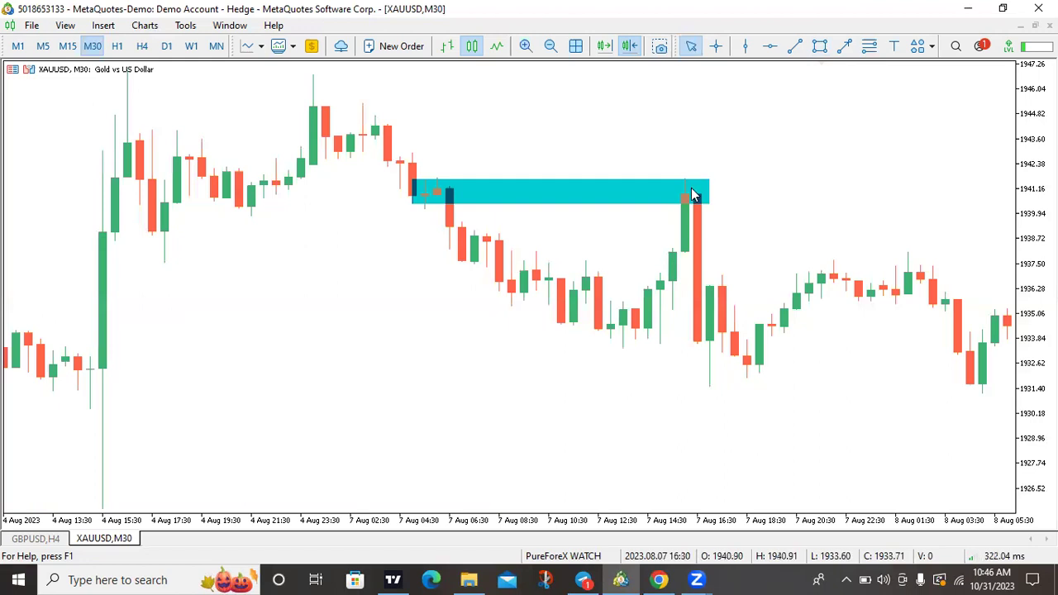
left_click_drag(687, 228, 503, 219)
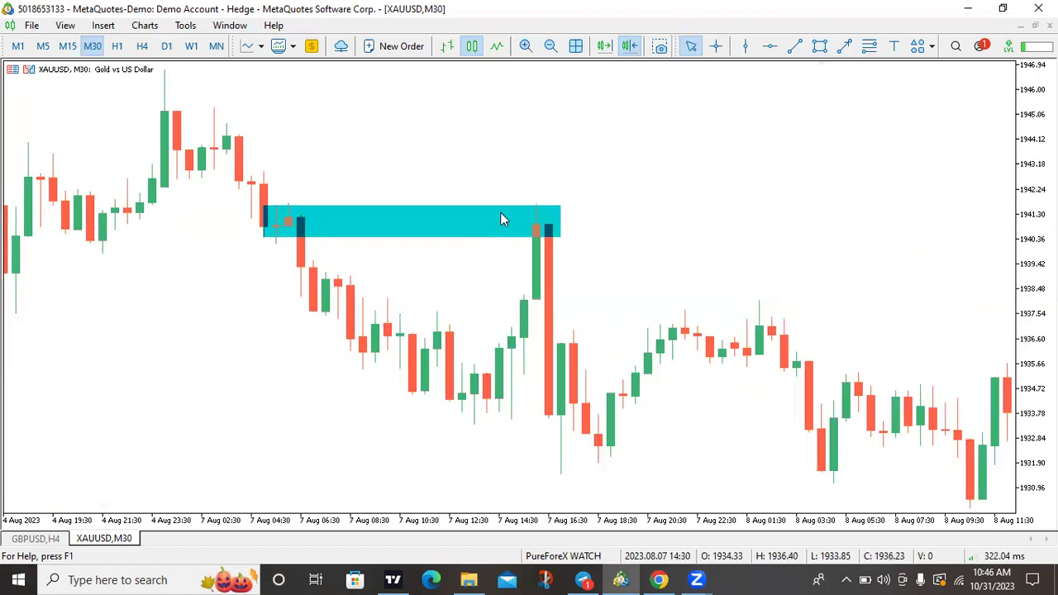
left_click_drag(663, 418, 809, 227)
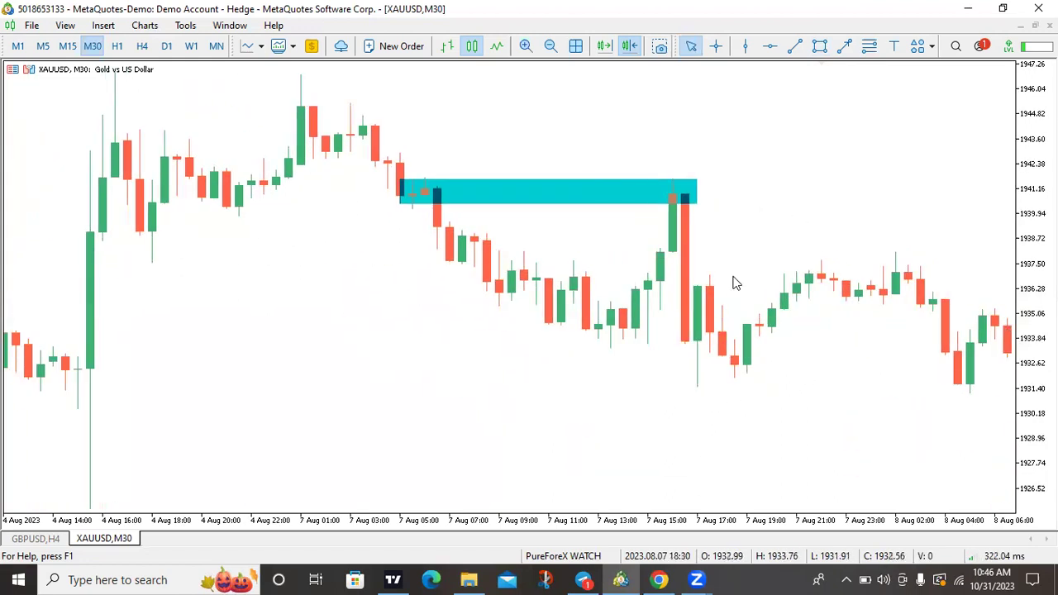
Measure with the crosshair from the 7 August 16:00 entry in the cyan zone up to a stop level and down to a target
left_click(716, 46)
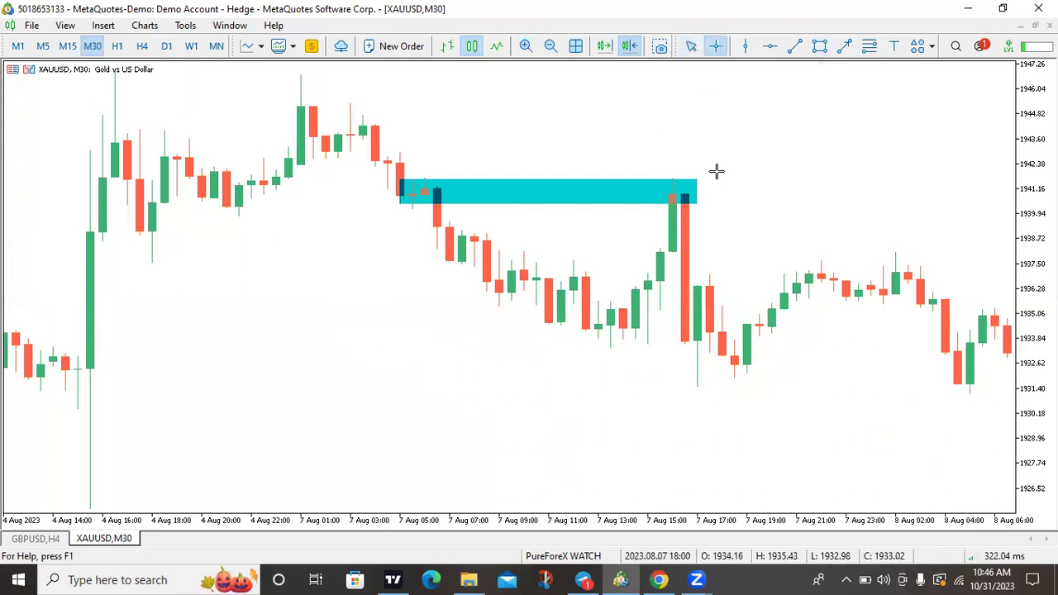
left_click_drag(675, 191, 672, 153)
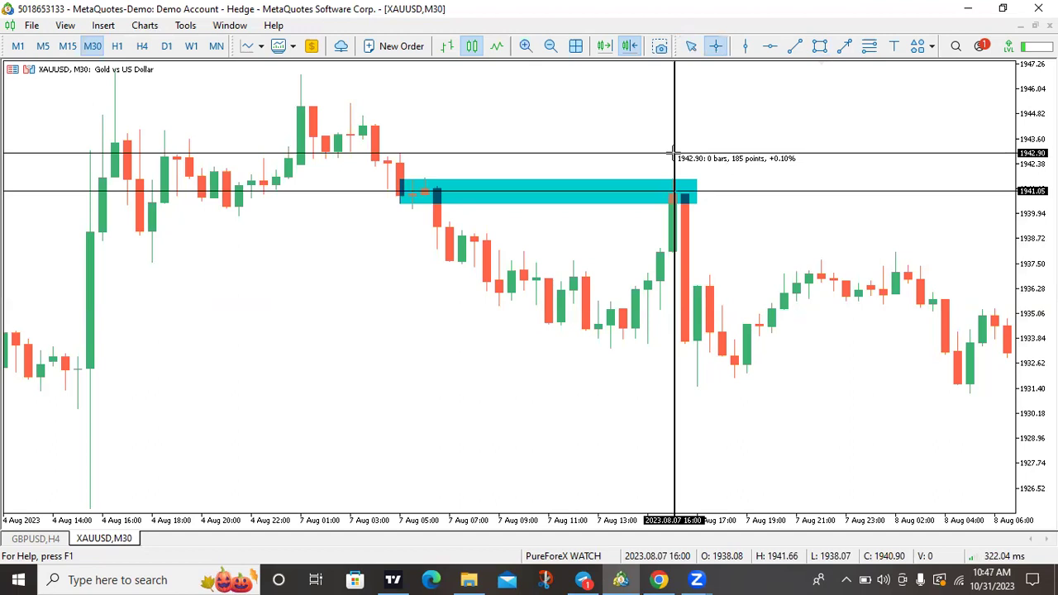
left_click_drag(672, 153, 678, 382)
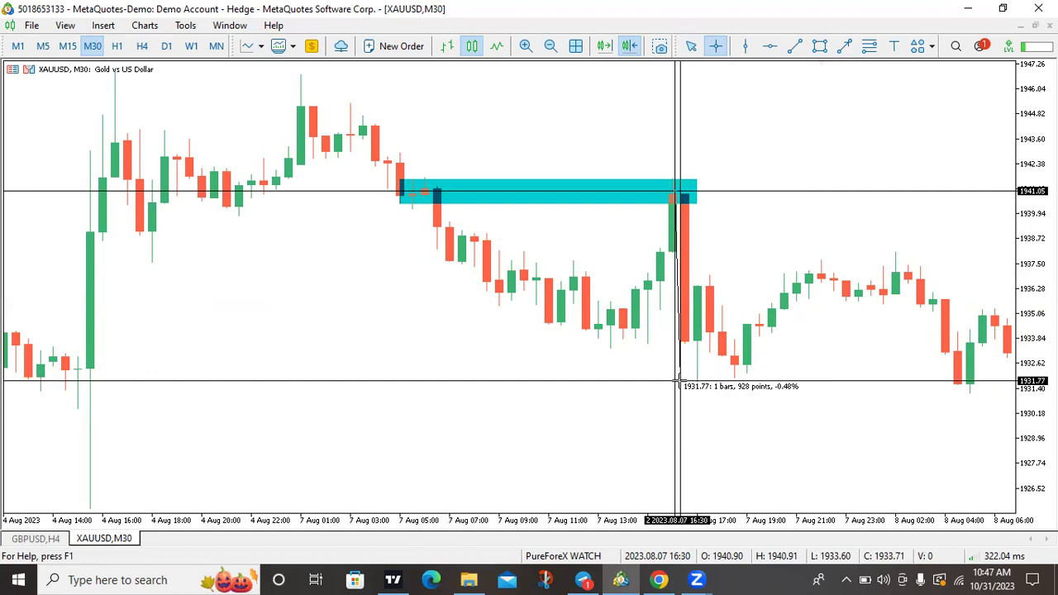
left_click_drag(679, 381, 678, 382)
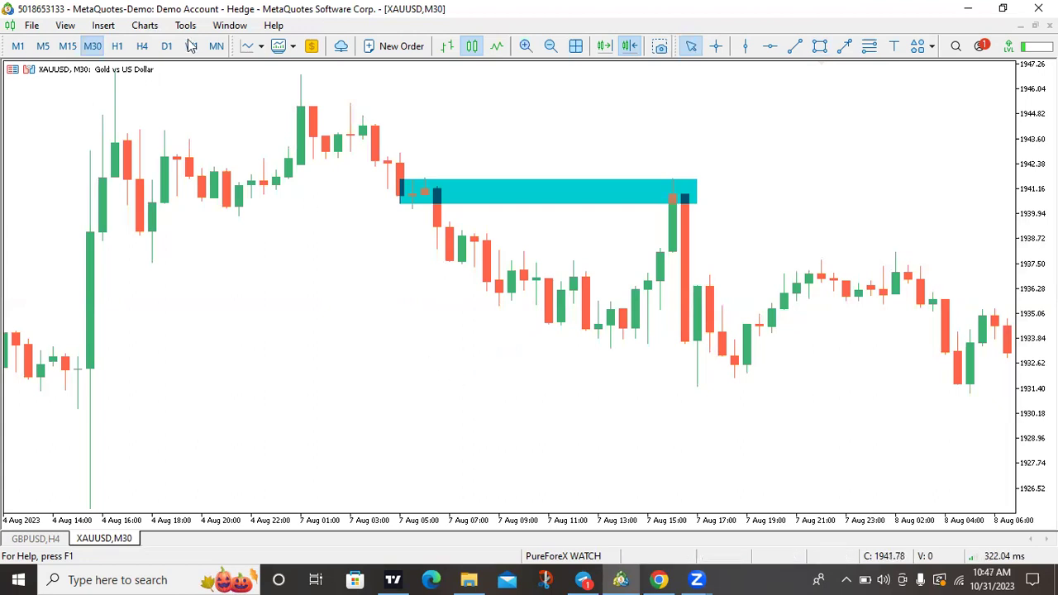
On the H4 chart, draw a rectangle around the large bearish candle of 8 August, from about 1937 to about 1923
left_click(142, 46)
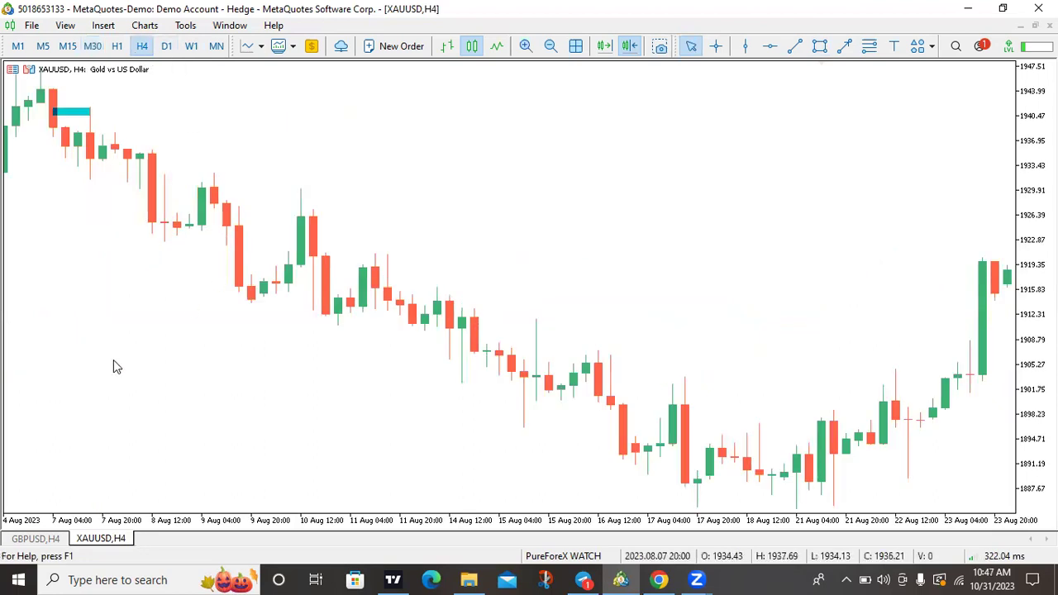
scroll(372, 289, "up", 3)
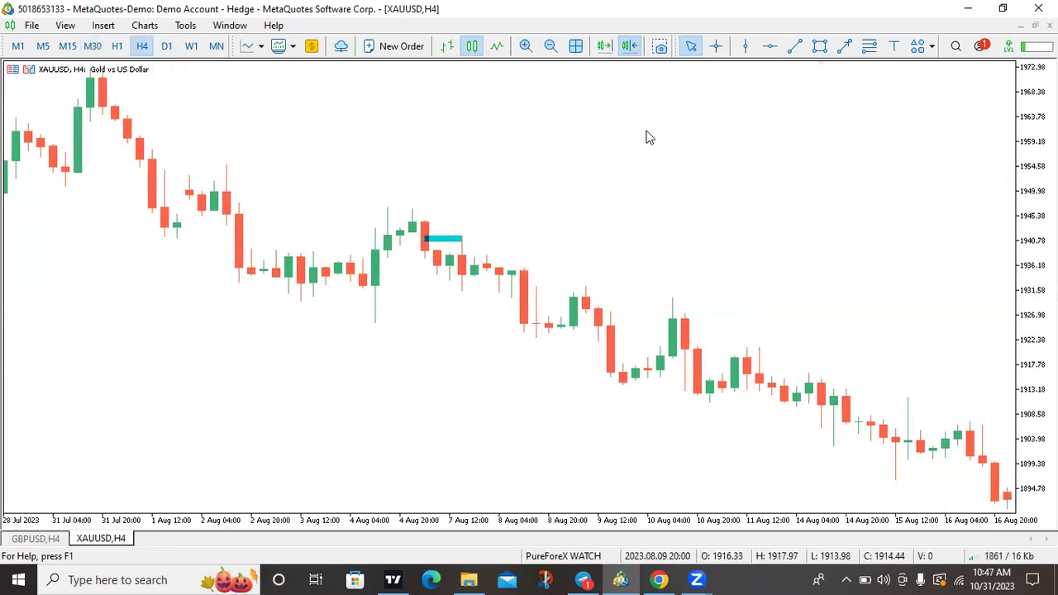
left_click(820, 47)
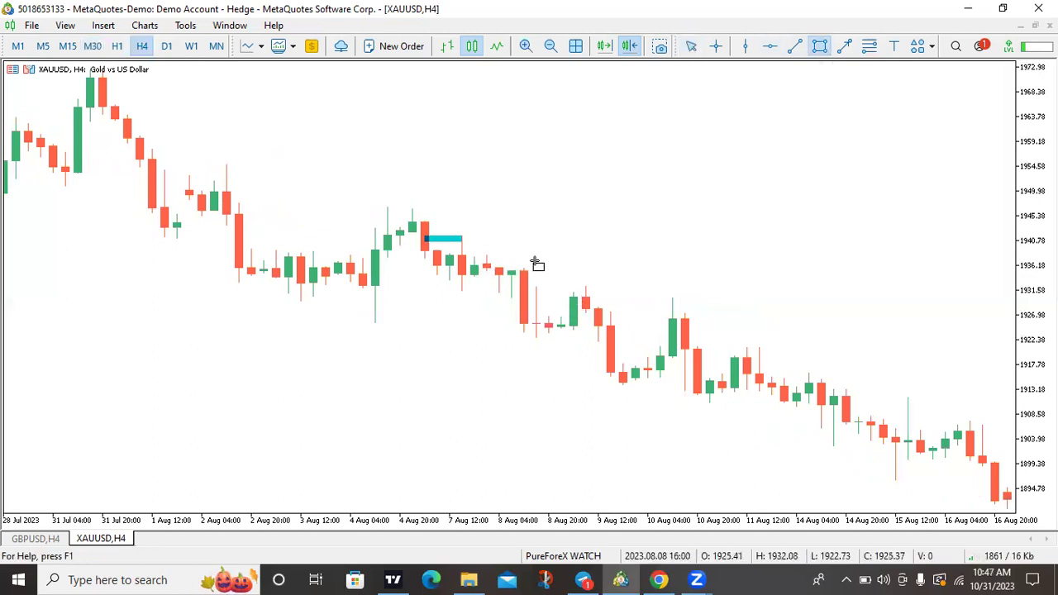
left_click_drag(512, 262, 537, 337)
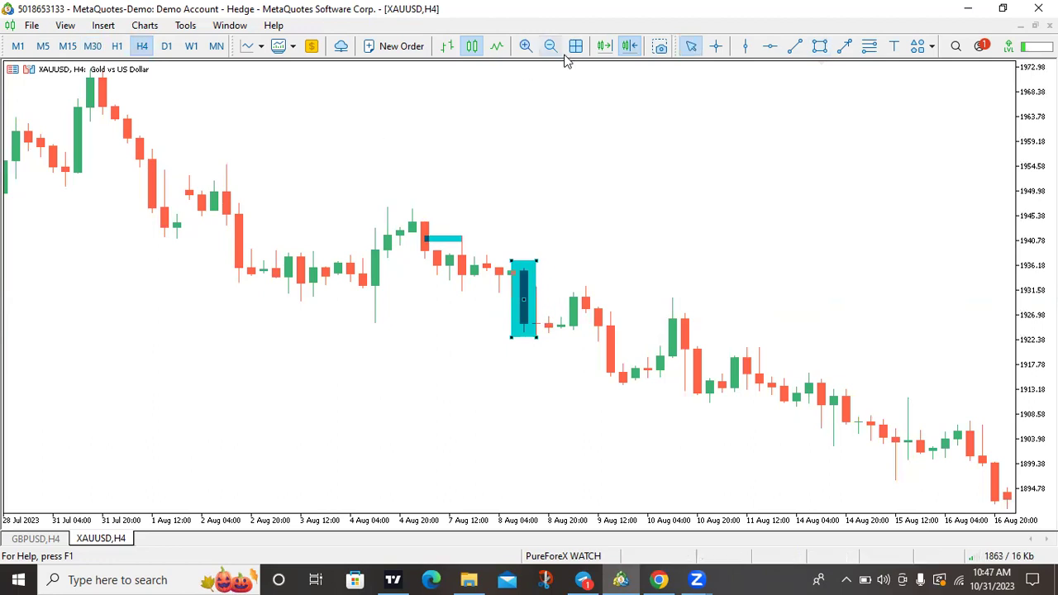
Recolour the rectangle around the 8 August bearish candle to Wheat
left_click(525, 46)
scroll(560, 134, "down", 8)
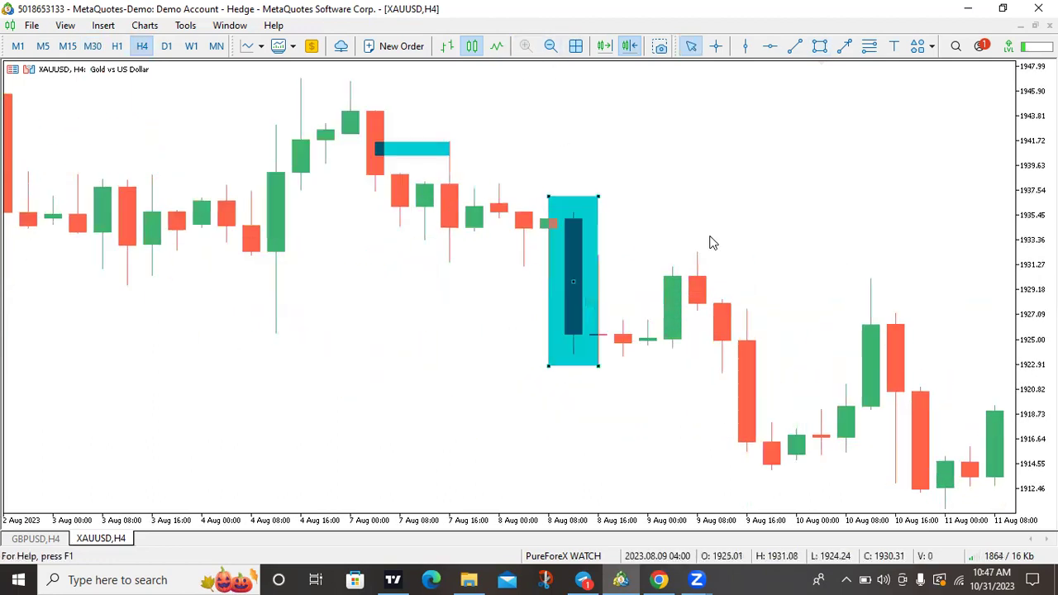
right_click(554, 359)
left_click(631, 372)
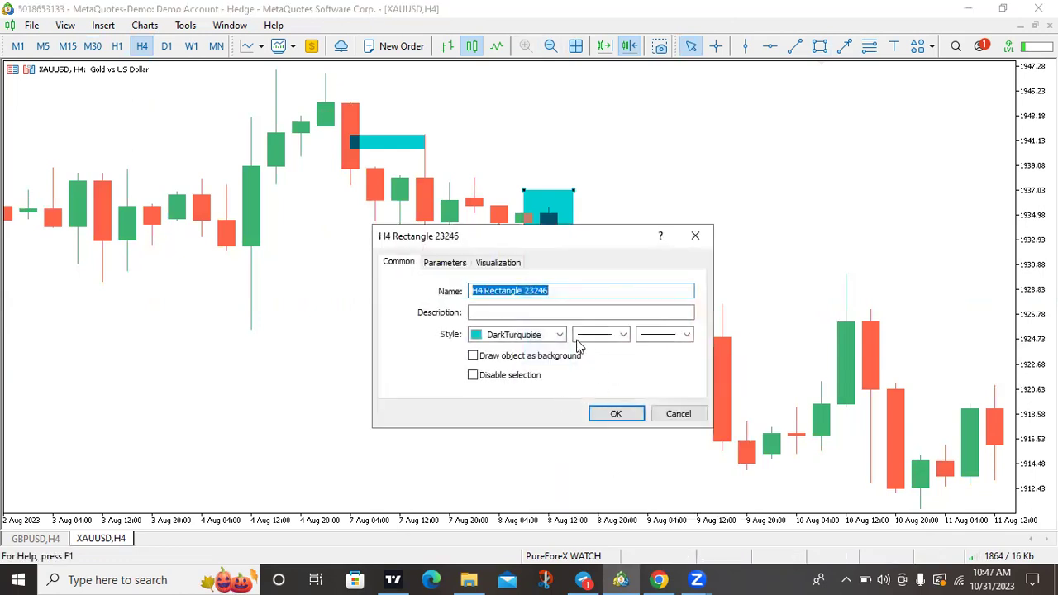
left_click(560, 335)
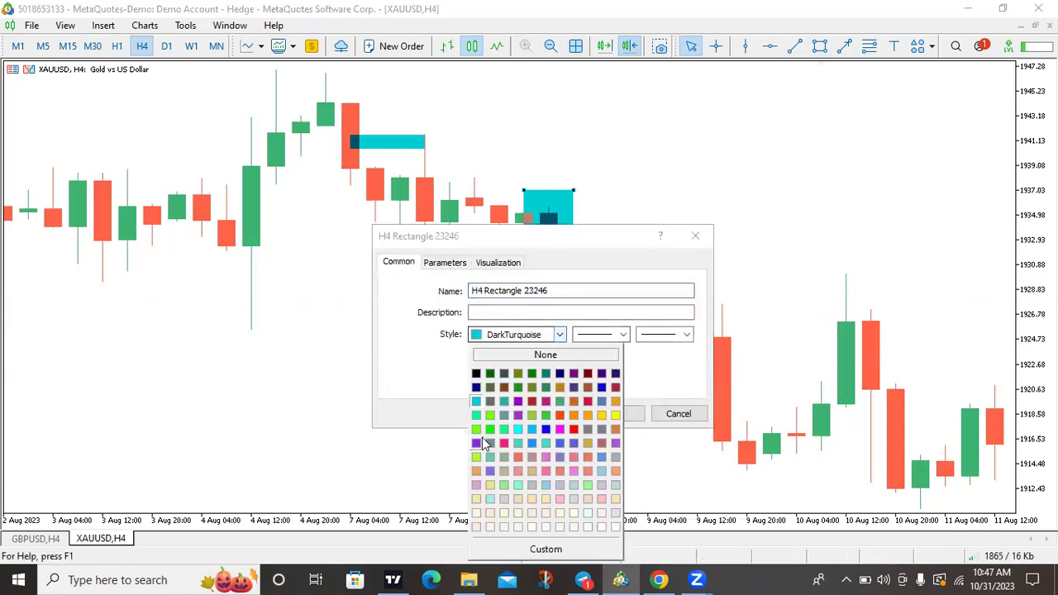
left_click(519, 499)
left_click(620, 414)
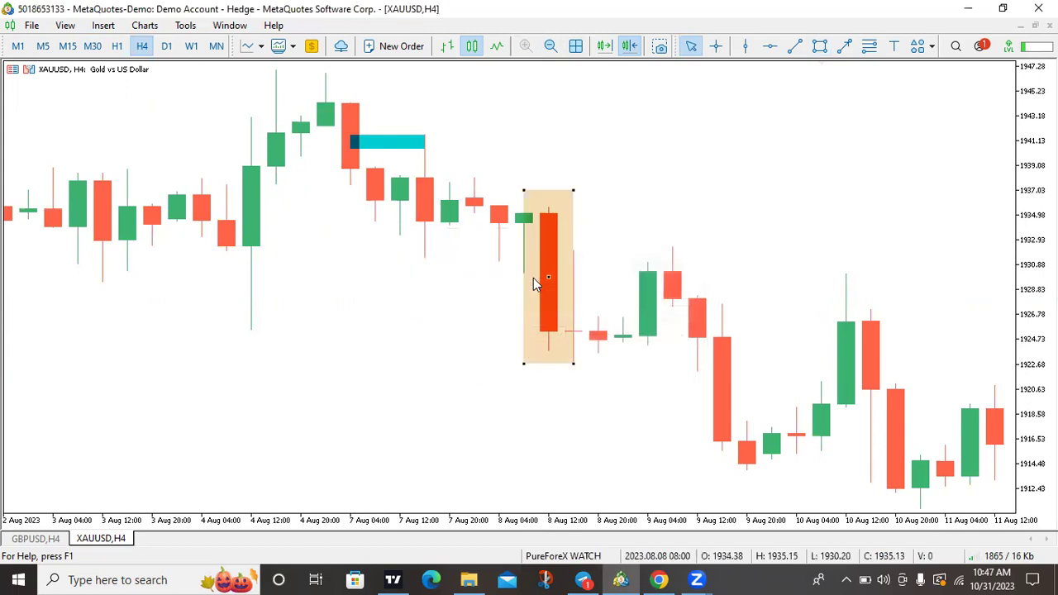
Resize the wheat rectangle around the 8 August bearish candle so it spans from about 1937 to about 1925
left_click_drag(553, 276, 547, 281)
left_click_drag(573, 362, 558, 351)
left_click_drag(536, 273, 560, 273)
left_click_drag(548, 353, 569, 338)
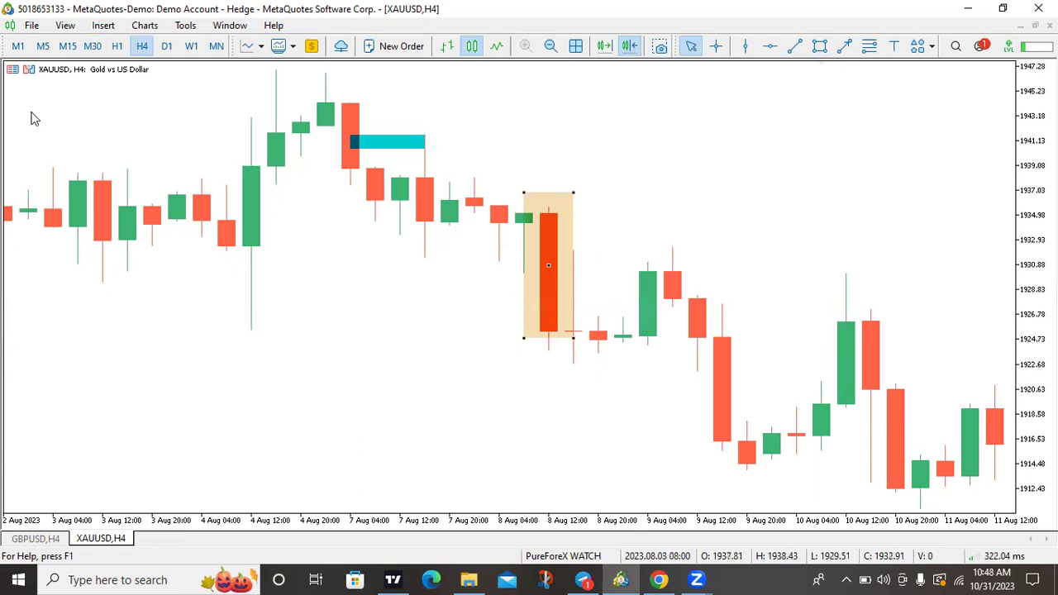
Examine on the H1 chart how price moves inside the wheat rectangle of 8 August
left_click(120, 47)
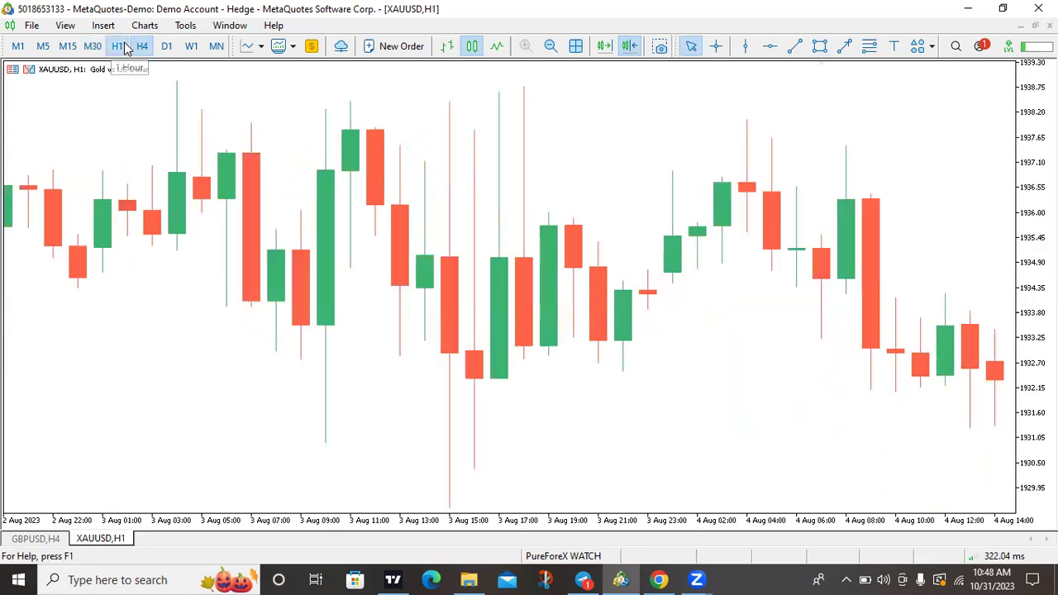
scroll(751, 371, "down", 10)
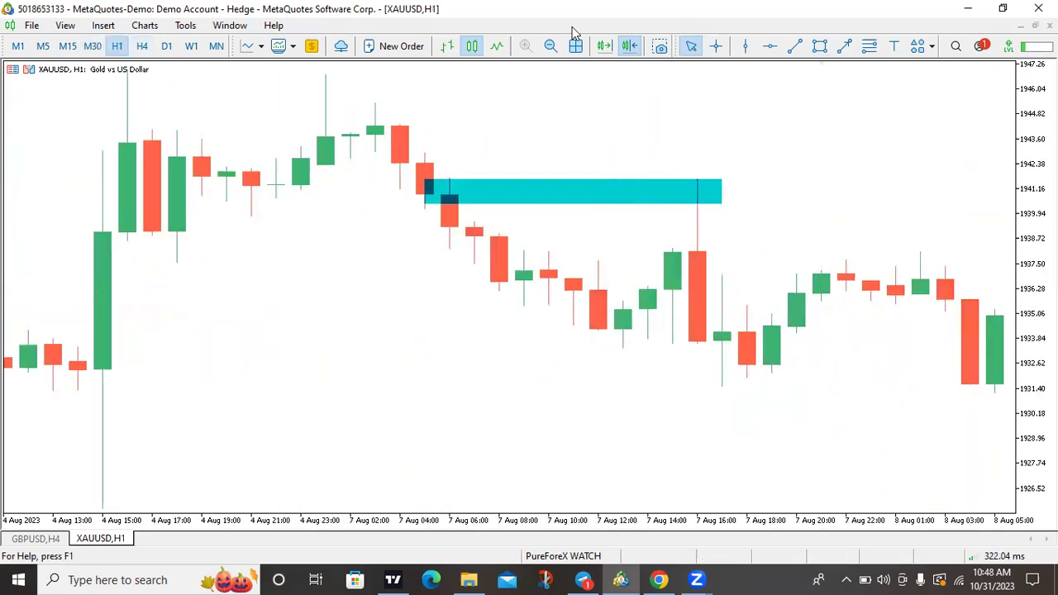
scroll(764, 154, "down", 5)
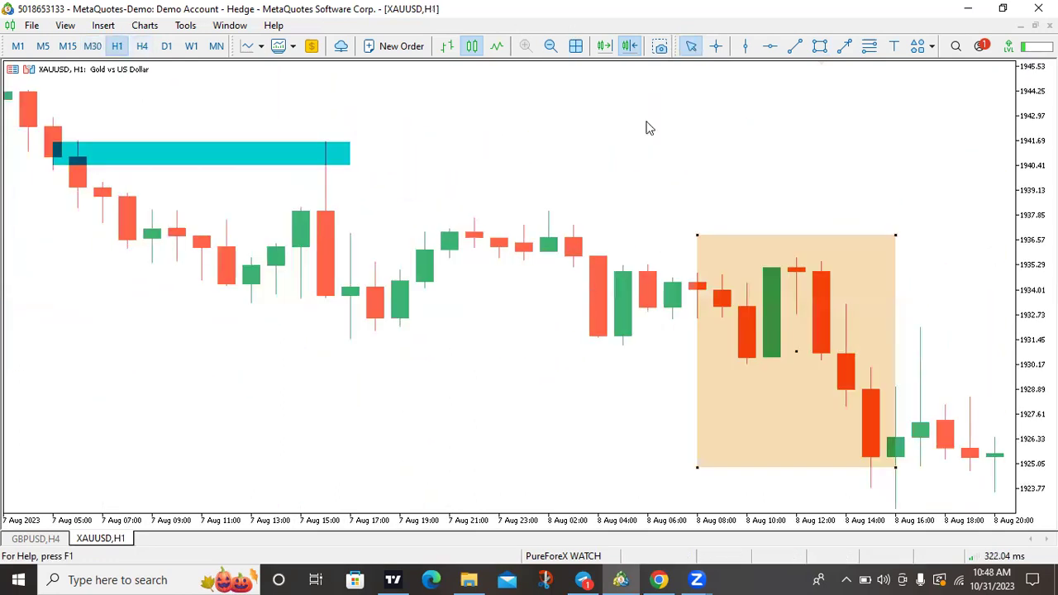
left_click(549, 47)
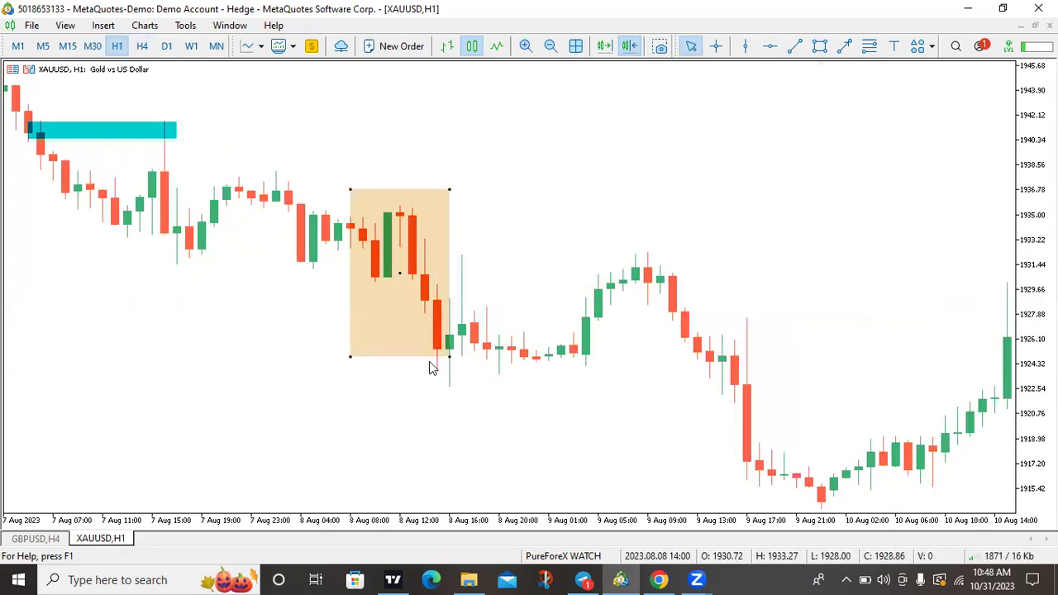
On the M30 chart, trace the drop-base-drop move inside the wheat rectangle freehand and clear the tracing
left_click(92, 46)
scroll(696, 365, "down", 5)
scroll(418, 253, "up", 1)
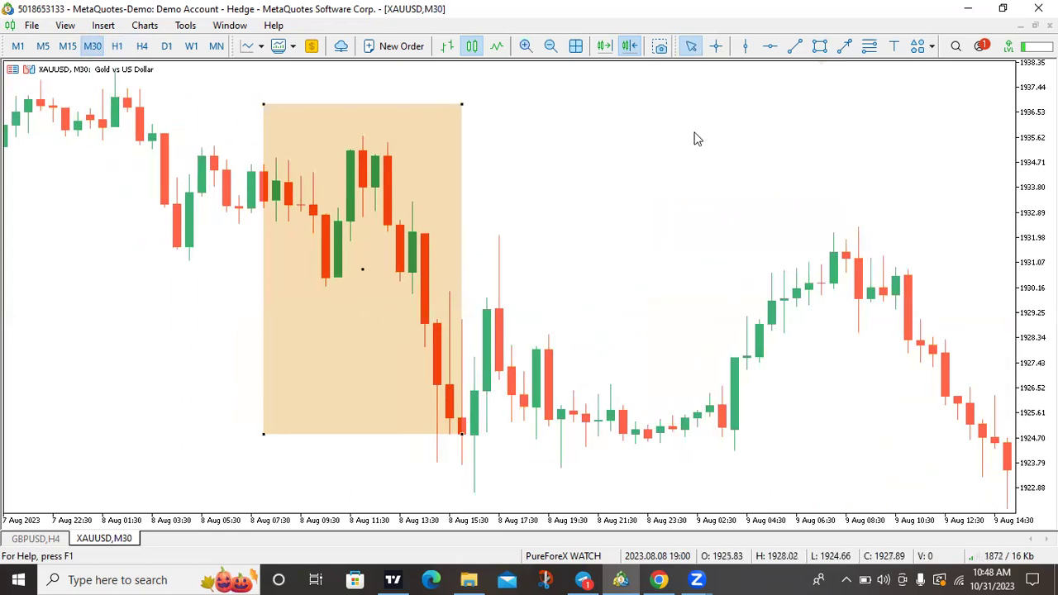
scroll(673, 169, "up", 1)
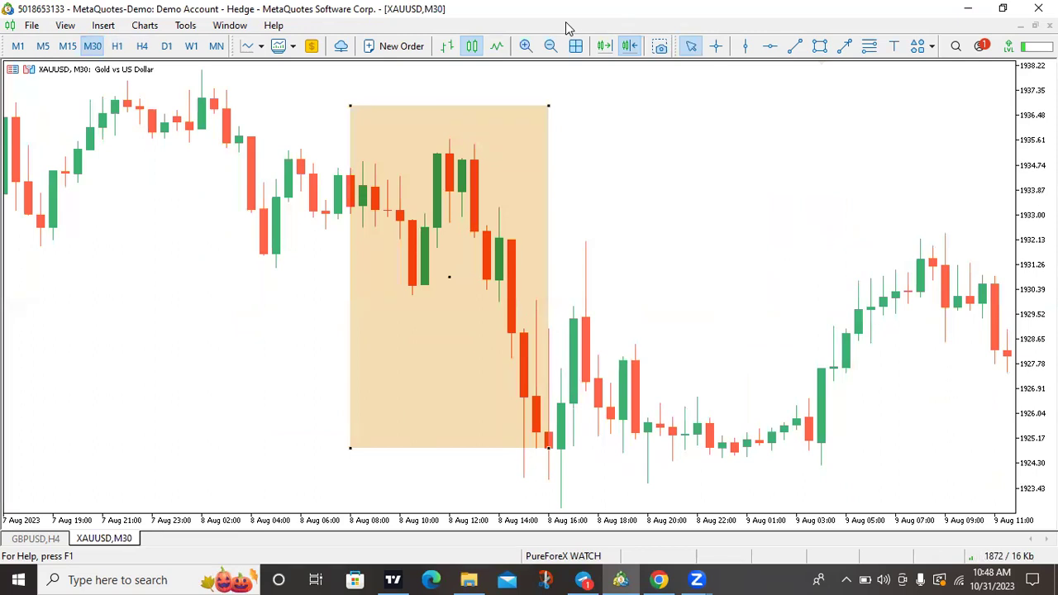
mouse_move(469, 169)
left_mouse_down()
mouse_move(525, 230)
mouse_move(549, 448)
left_mouse_up()
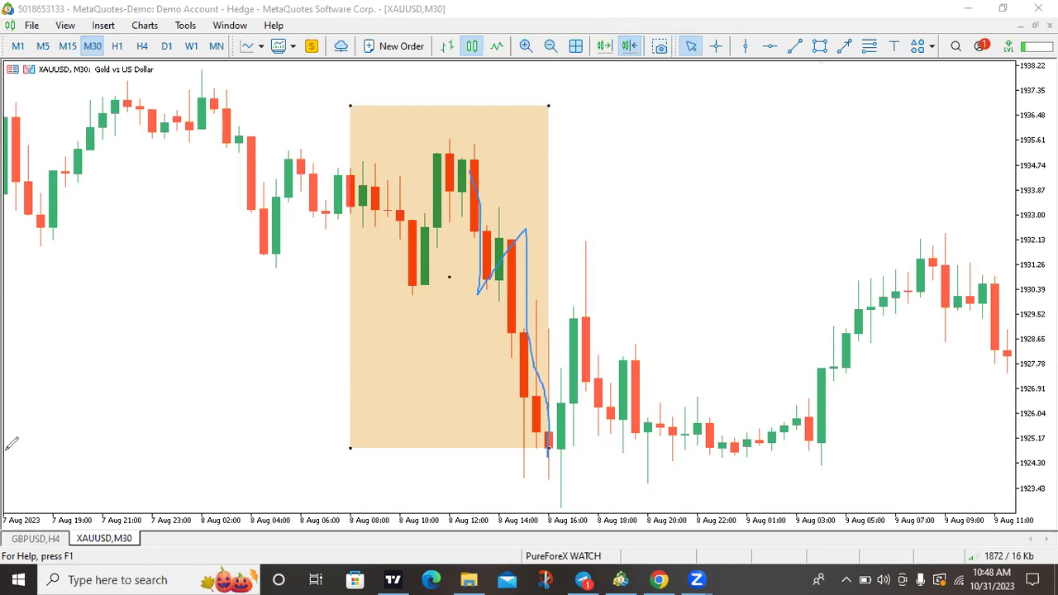
key("Escape")
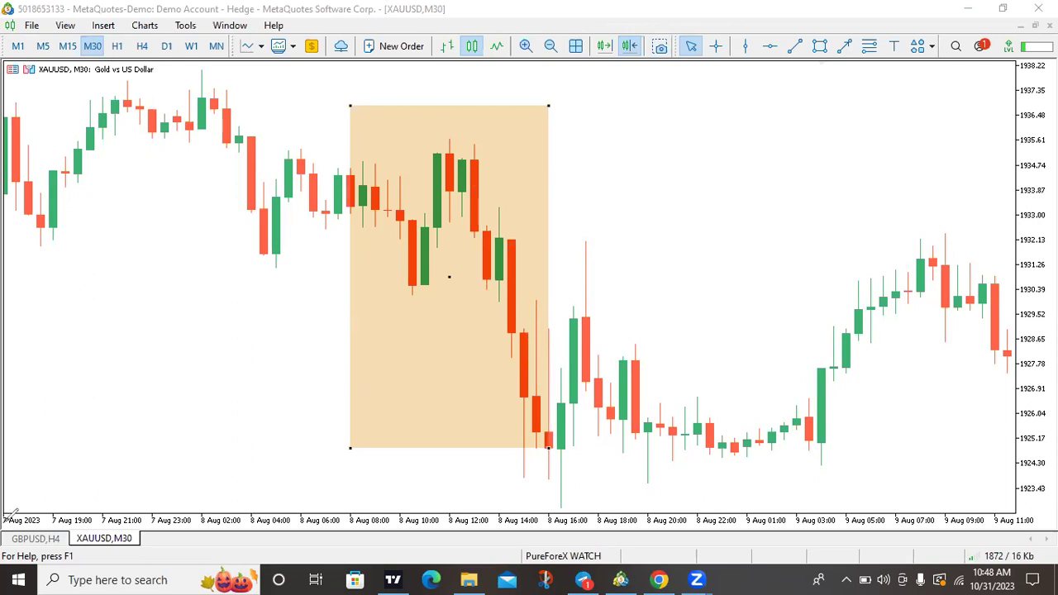
Draw a rectangle from the 8 August base candles to about 20:00, between about 1932.2 and 1930.7, and colour it DarkTurquoise
left_click(607, 229)
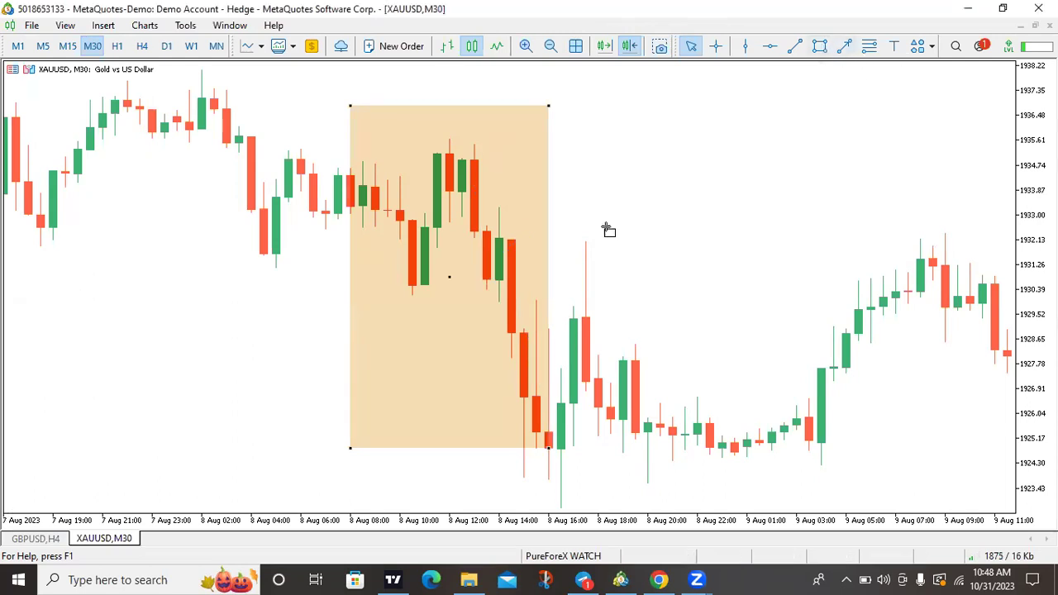
left_click_drag(461, 237, 660, 283)
right_click(660, 286)
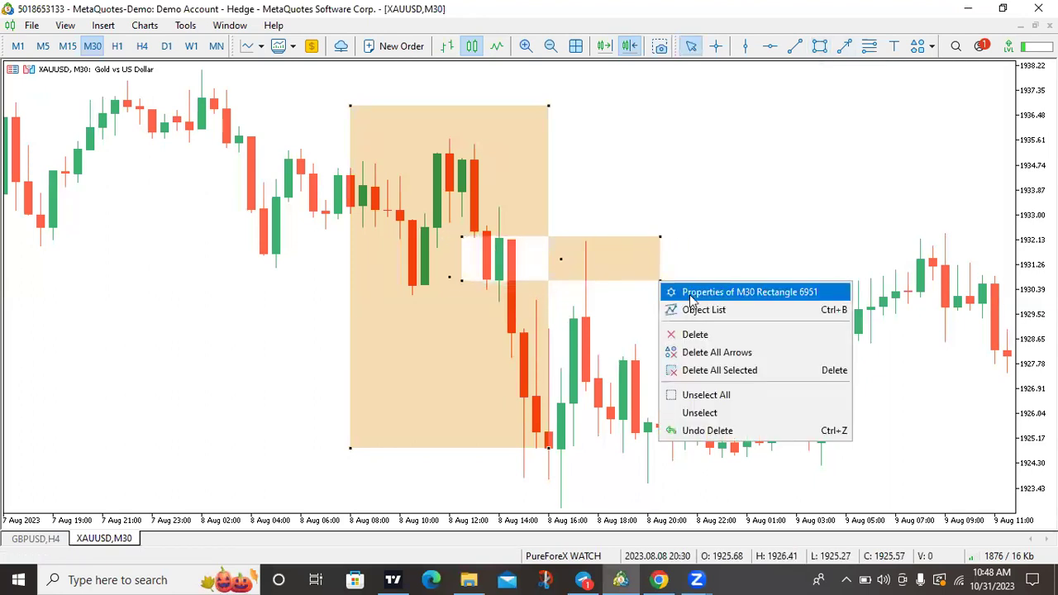
left_click(692, 295)
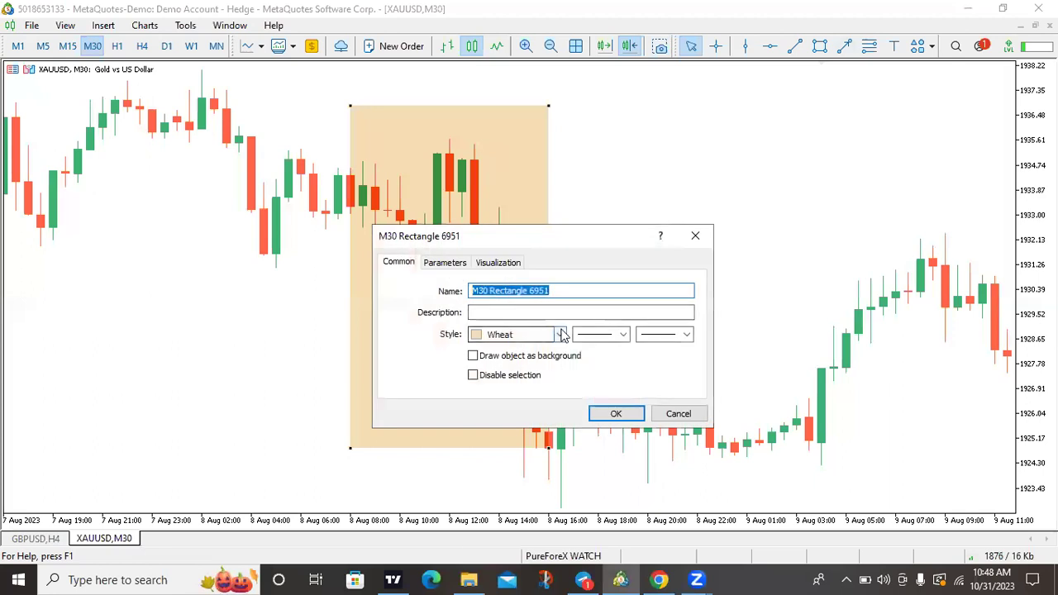
left_click(514, 334)
left_click(476, 401)
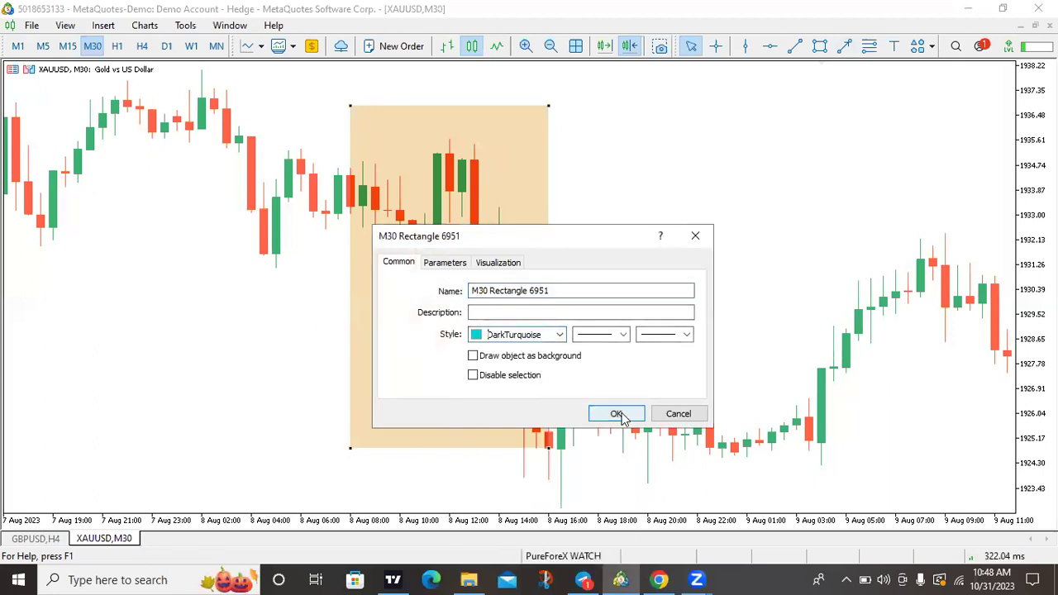
key("Return")
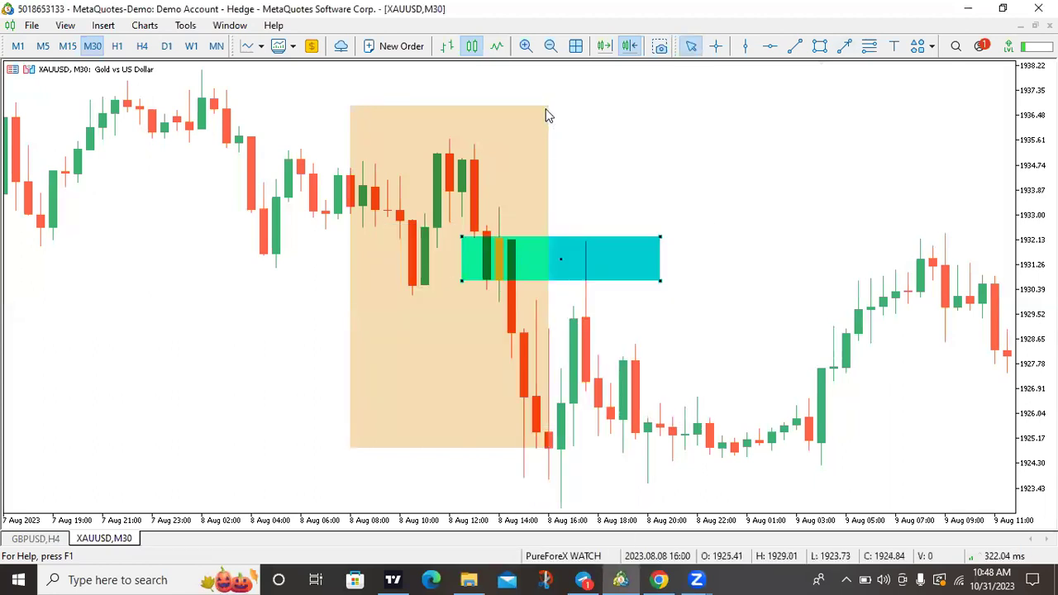
Delete the wheat rectangle around the 8 August candle, return to the H4 chart and deselect the turquoise zone
right_click(548, 114)
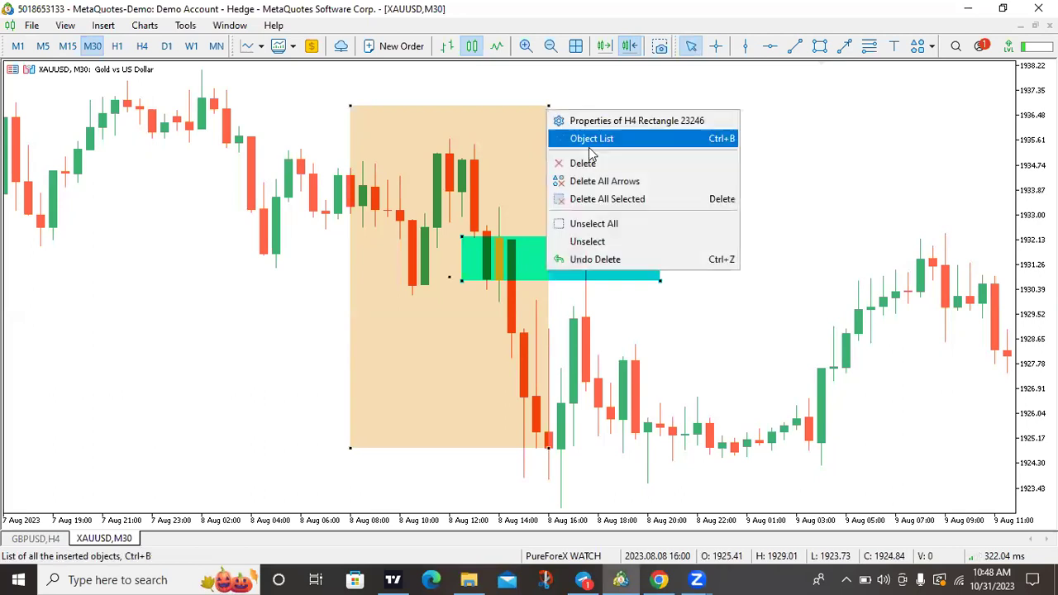
left_click(579, 161)
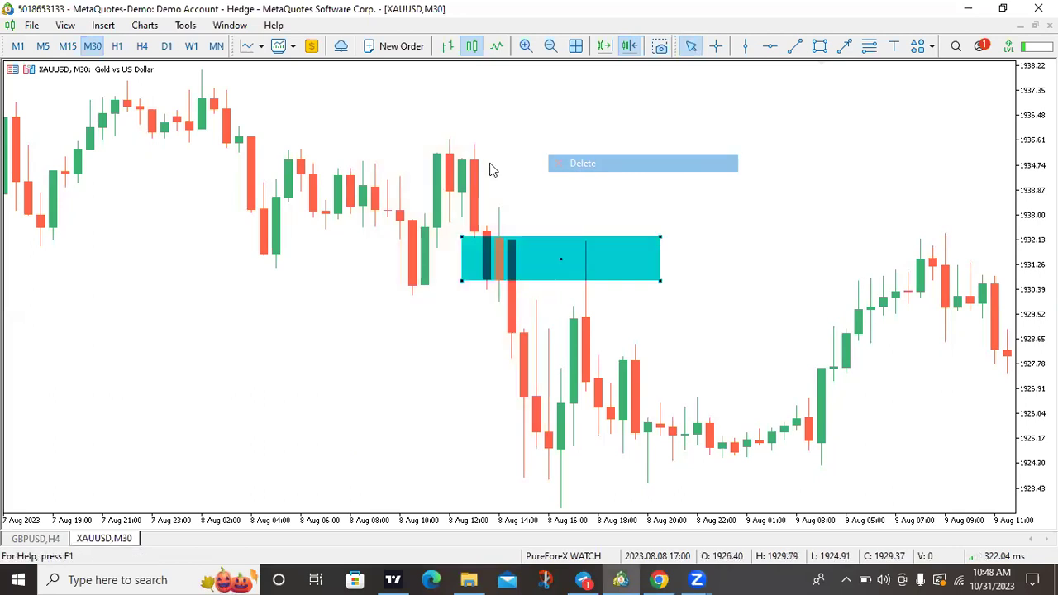
left_click(141, 46)
scroll(496, 277, "down", 5)
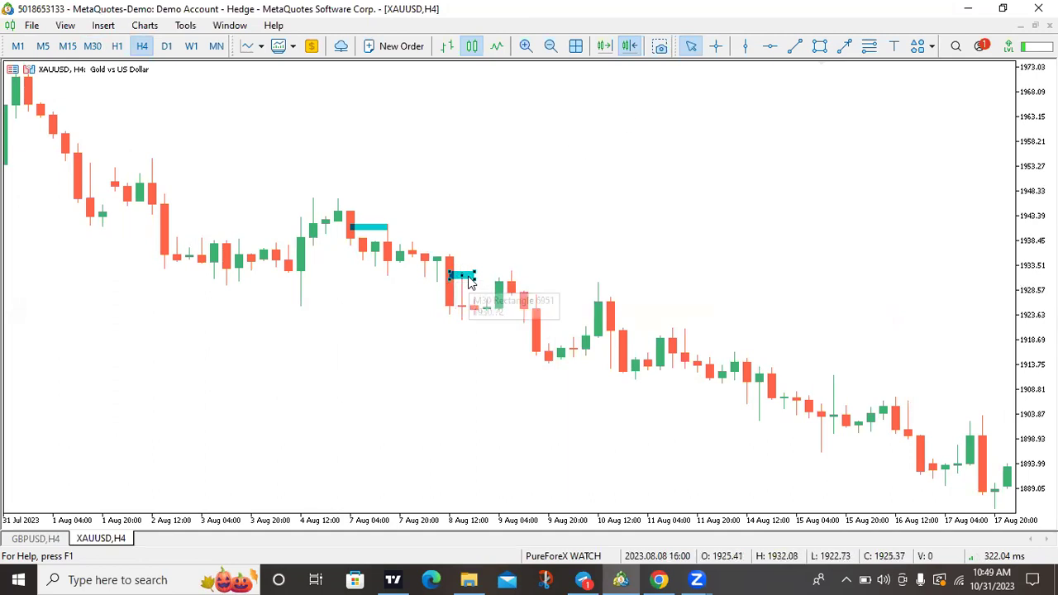
left_click(455, 281)
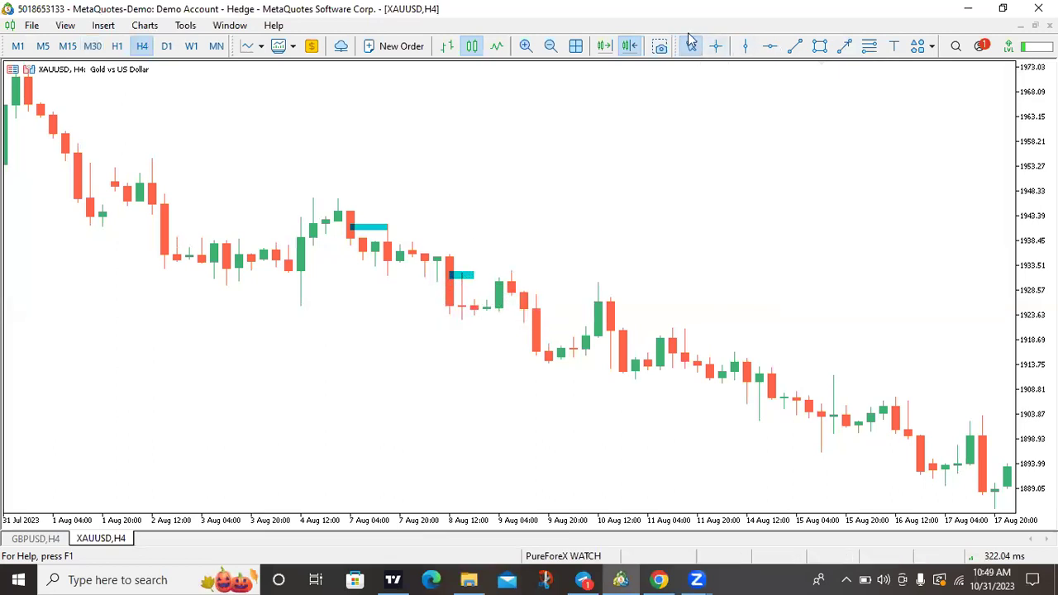
Mark the top of the 8 August bearish candle freehand on the H4 chart and remove the mark
left_click(691, 46)
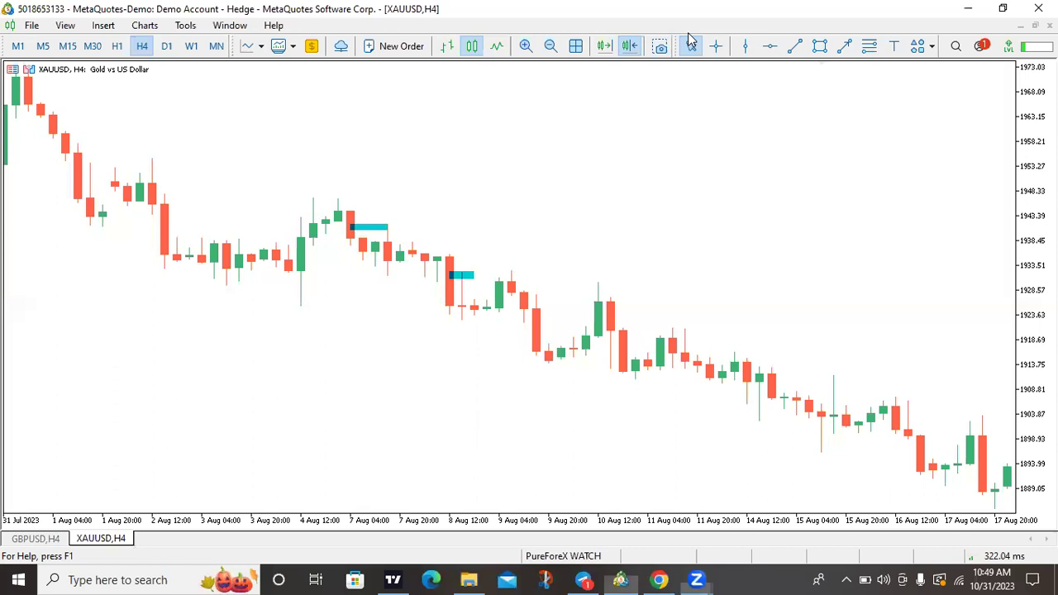
left_click_drag(438, 256, 454, 257)
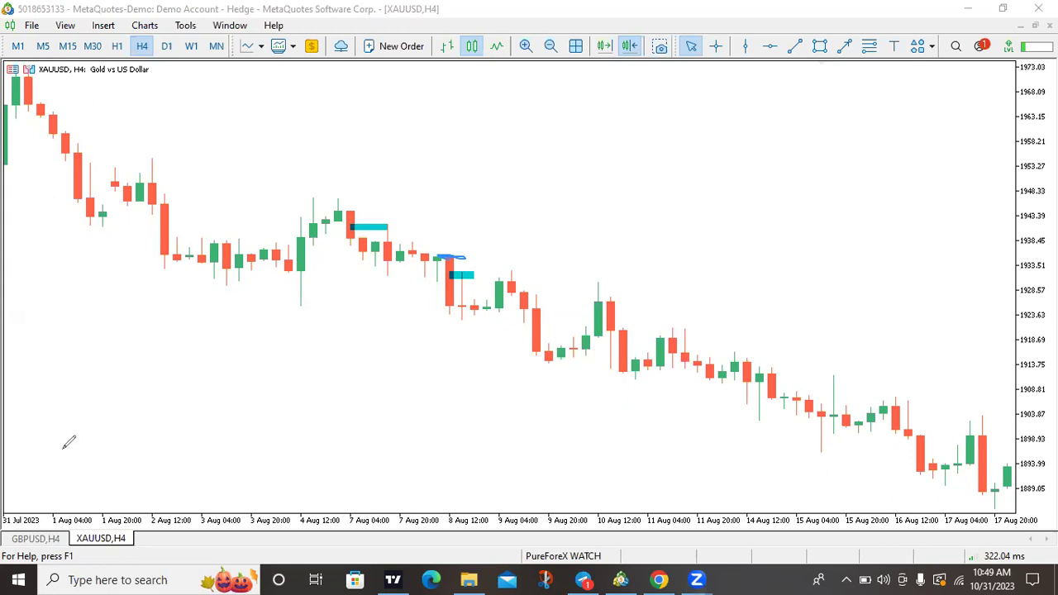
key("ctrl+z")
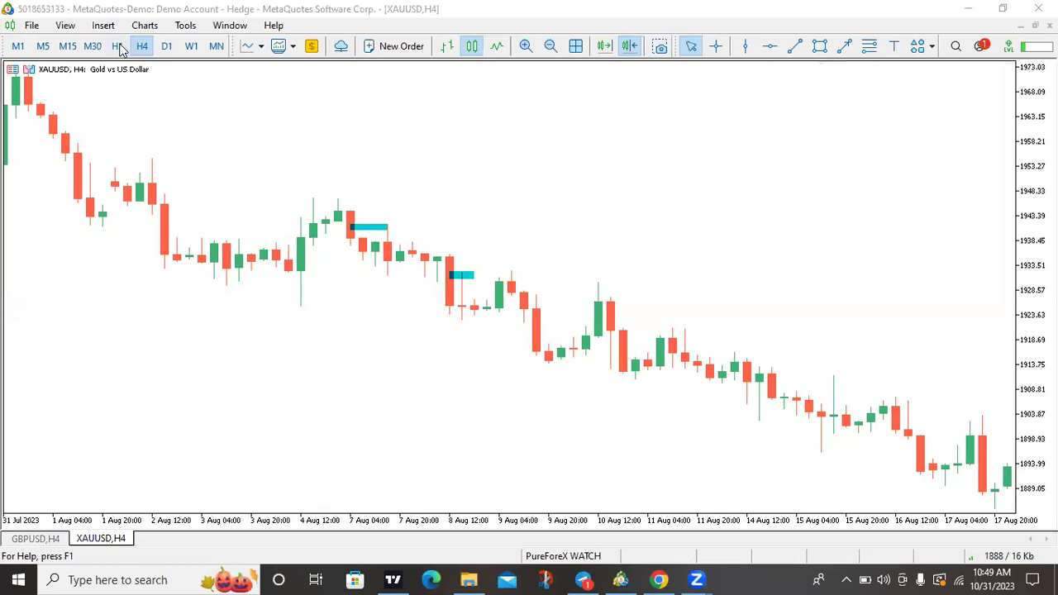
On the M30 chart, measure with the crosshair from the 8 August 17:30 entry in the turquoise zone down to about 1923
left_click(92, 46)
left_click_drag(196, 302, 277, 264)
scroll(460, 252, "down", 5)
left_click_drag(551, 248, 19, 223)
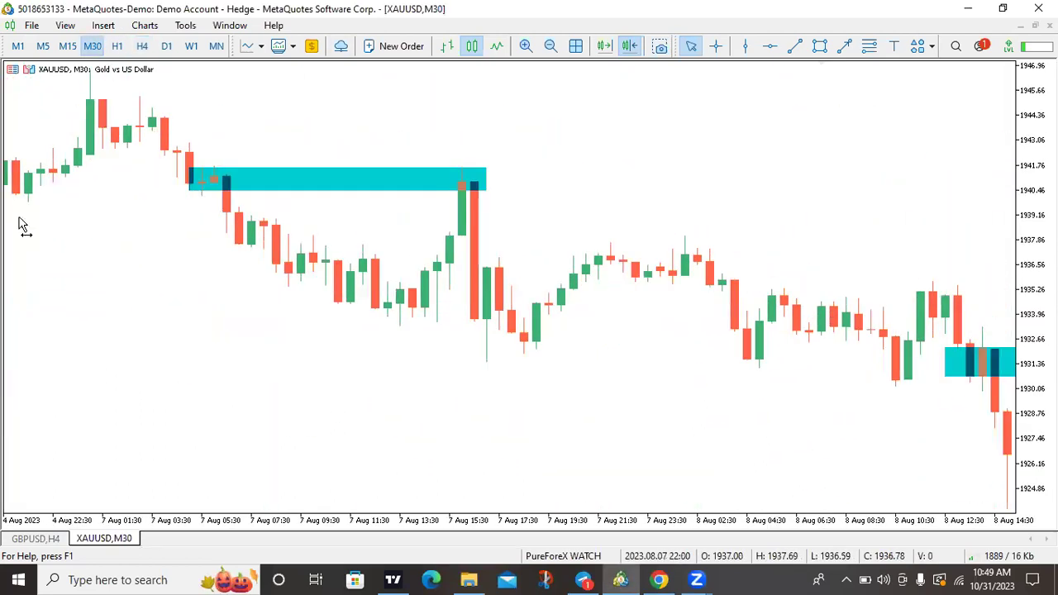
scroll(416, 221, "up", 4)
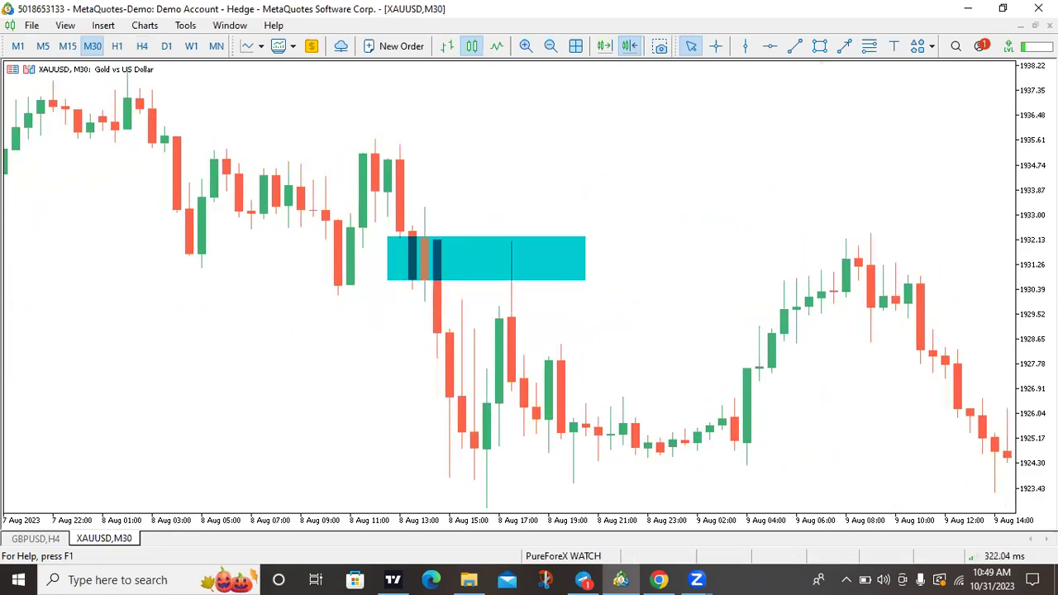
left_click_drag(1033, 217, 1032, 237)
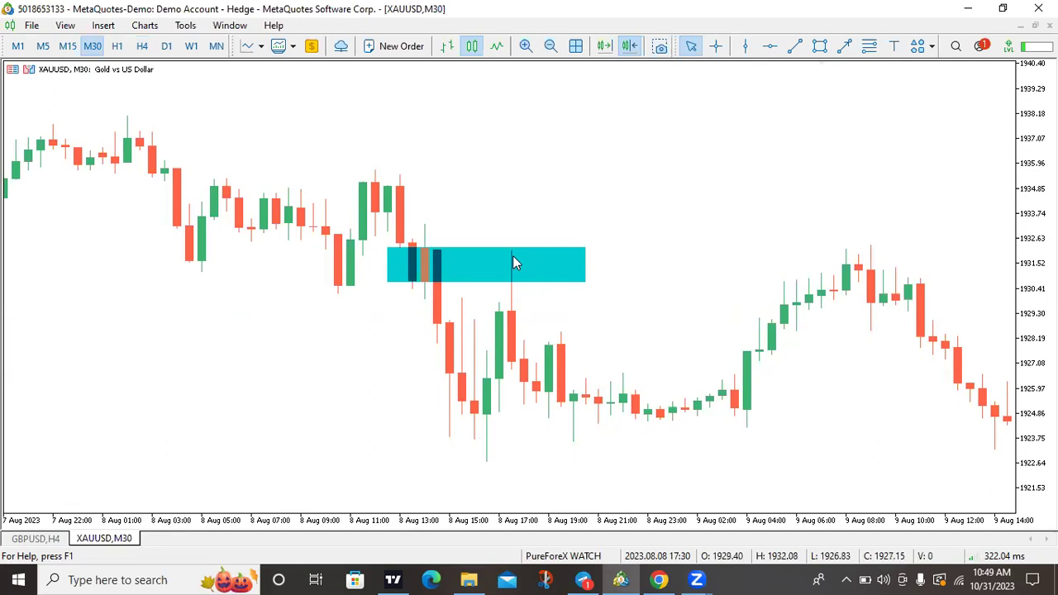
left_click(719, 45)
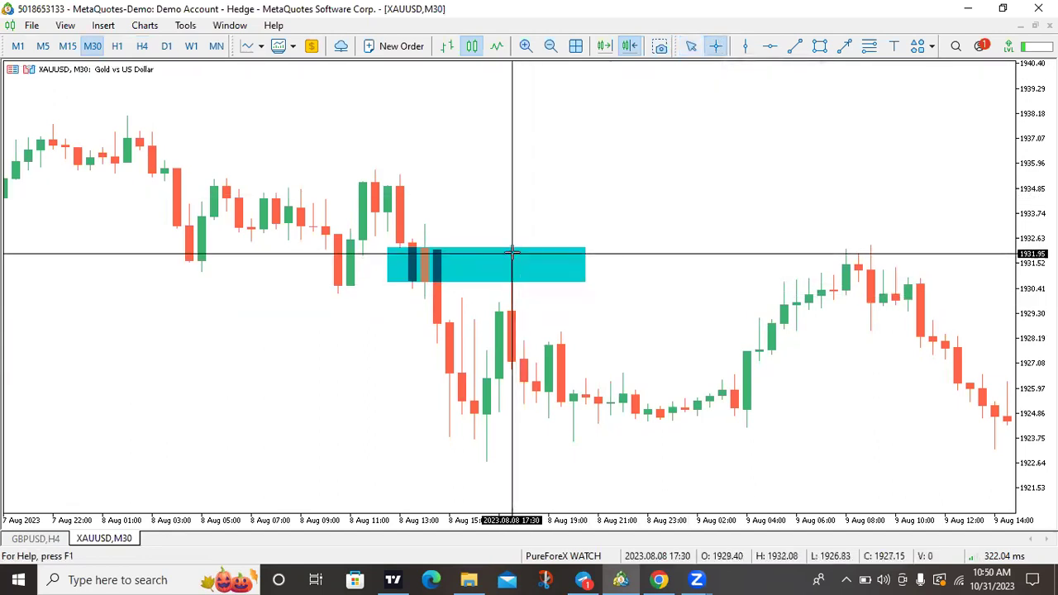
left_click_drag(513, 251, 512, 450)
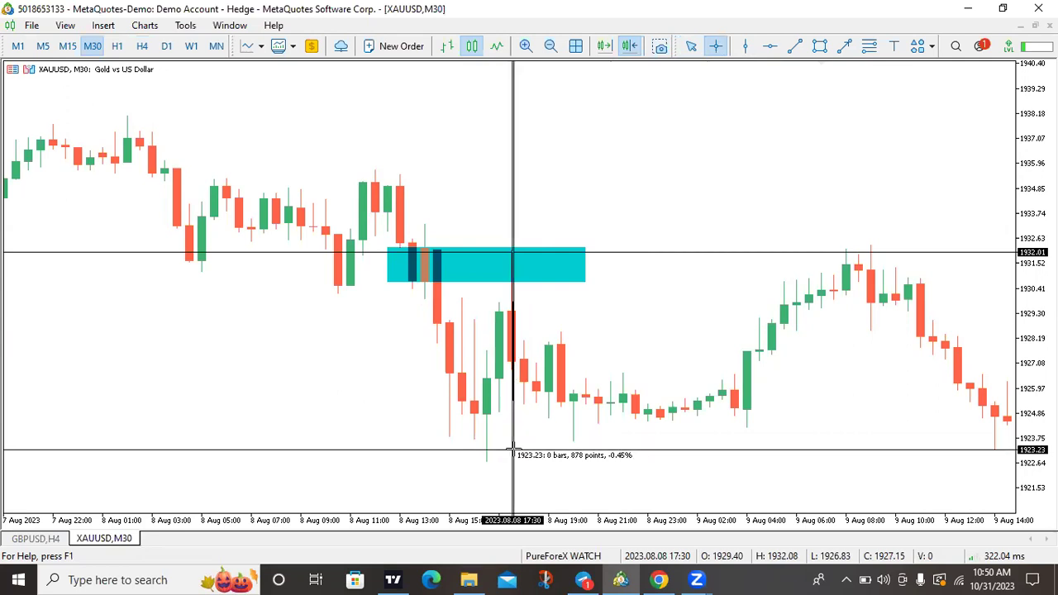
left_click_drag(514, 452, 514, 452)
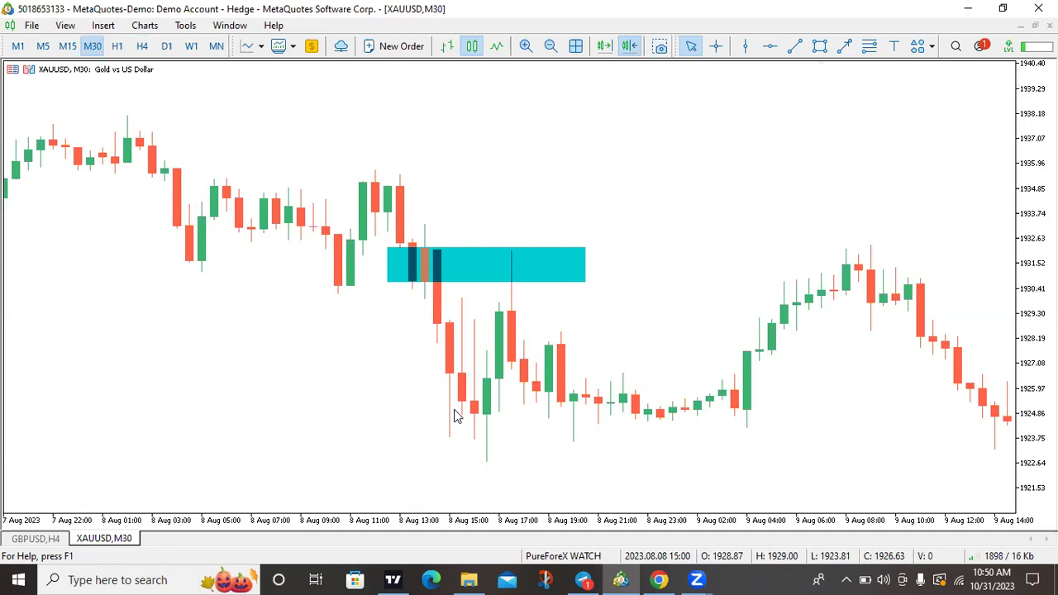
On the H4 chart, draw a rectangle around the large bearish candle of 17 August, from about 1900 to about 1888
left_click(142, 47)
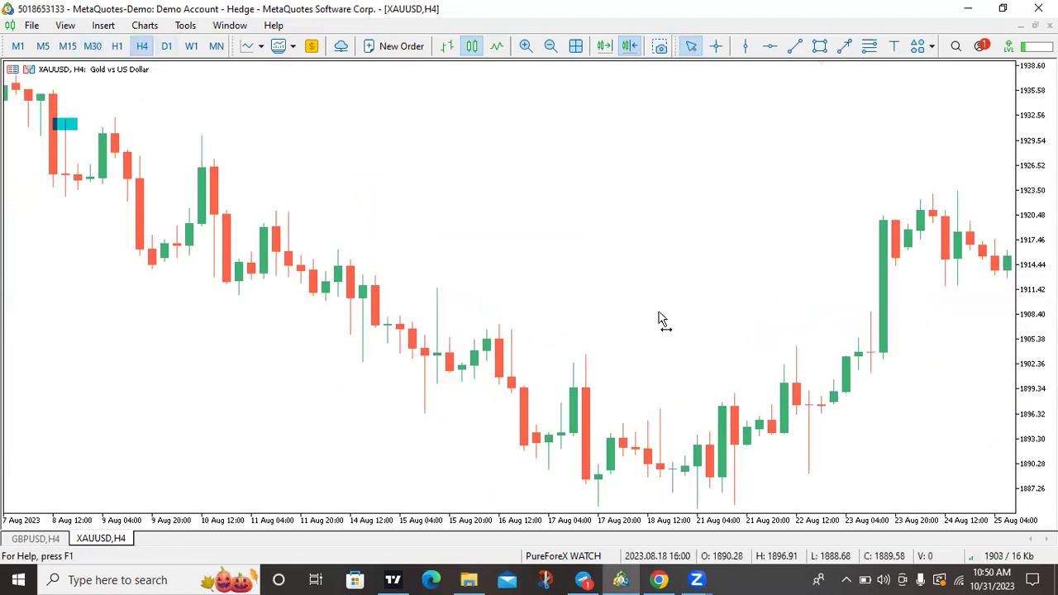
left_click_drag(366, 353, 569, 322)
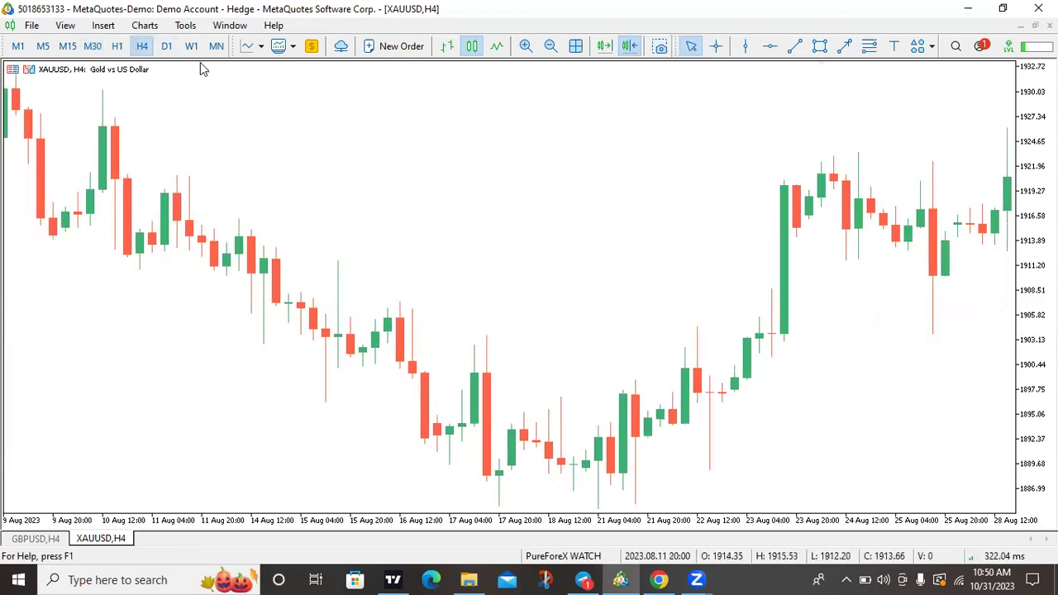
left_click(527, 51)
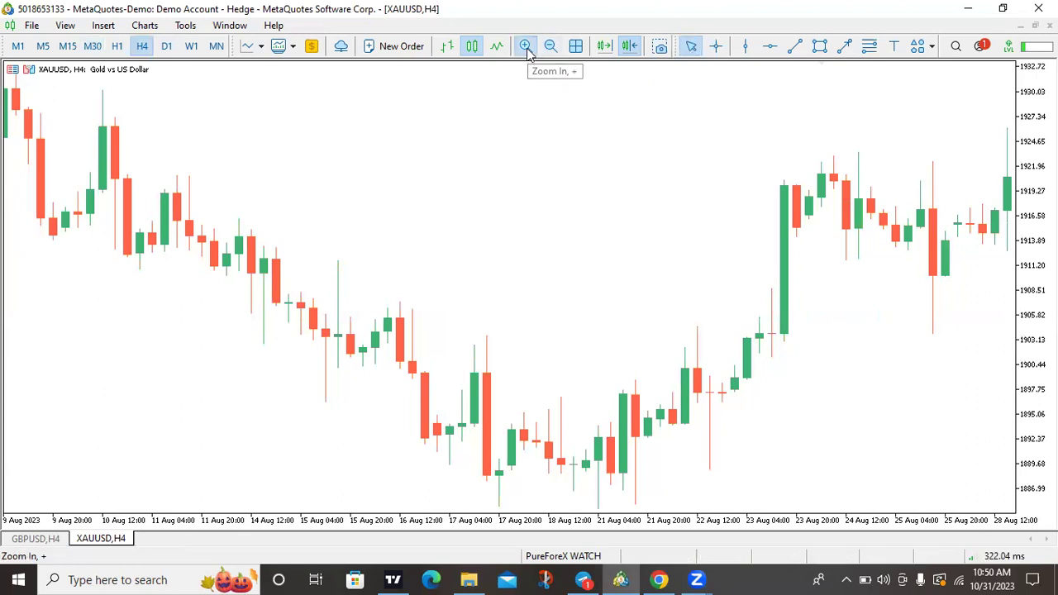
scroll(578, 239, "down", 8)
scroll(567, 191, "up", 3)
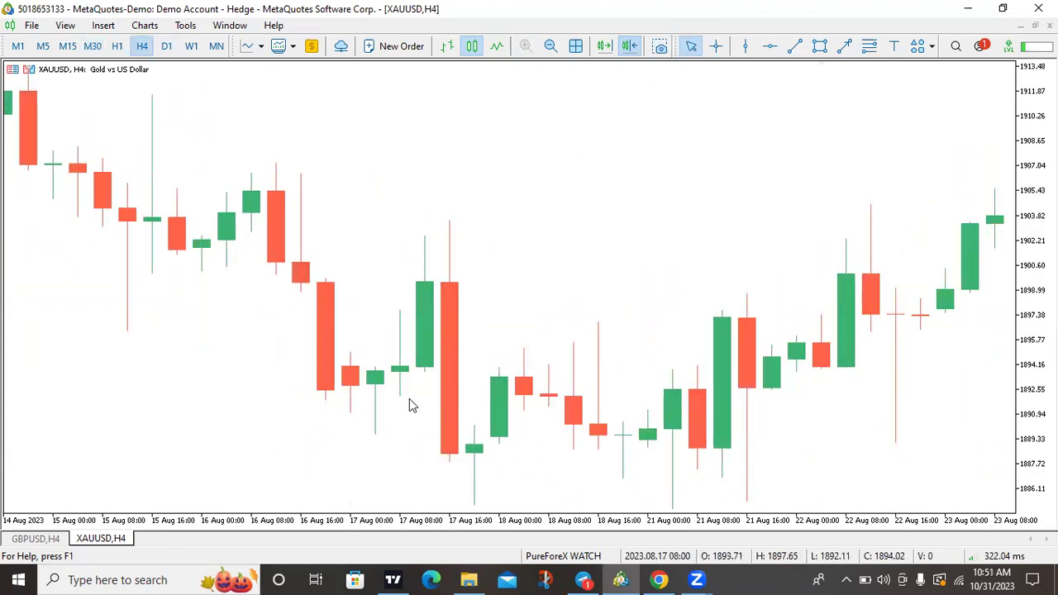
left_click(818, 47)
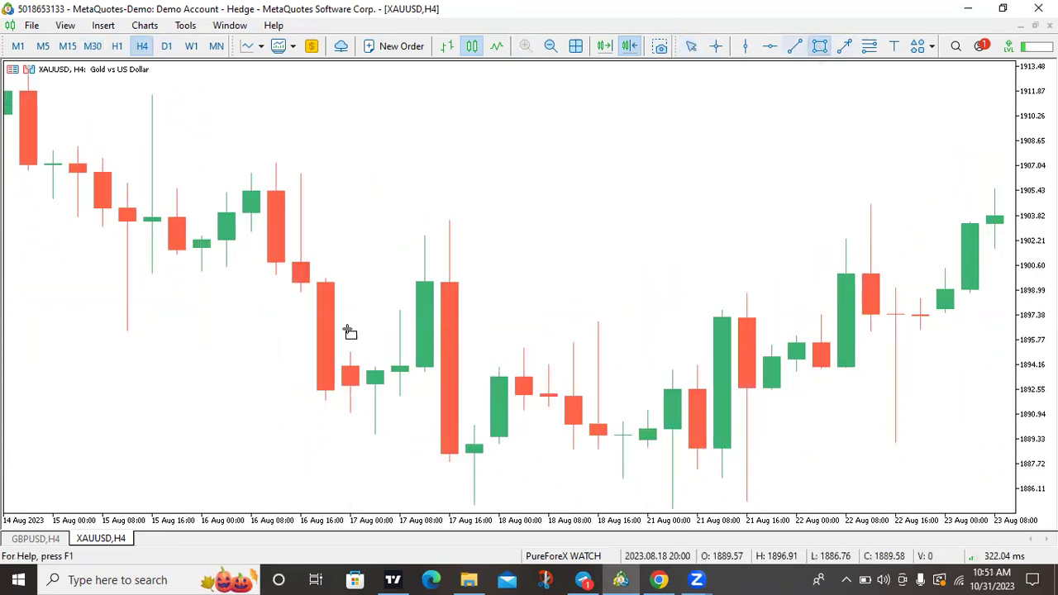
left_click_drag(424, 275, 466, 470)
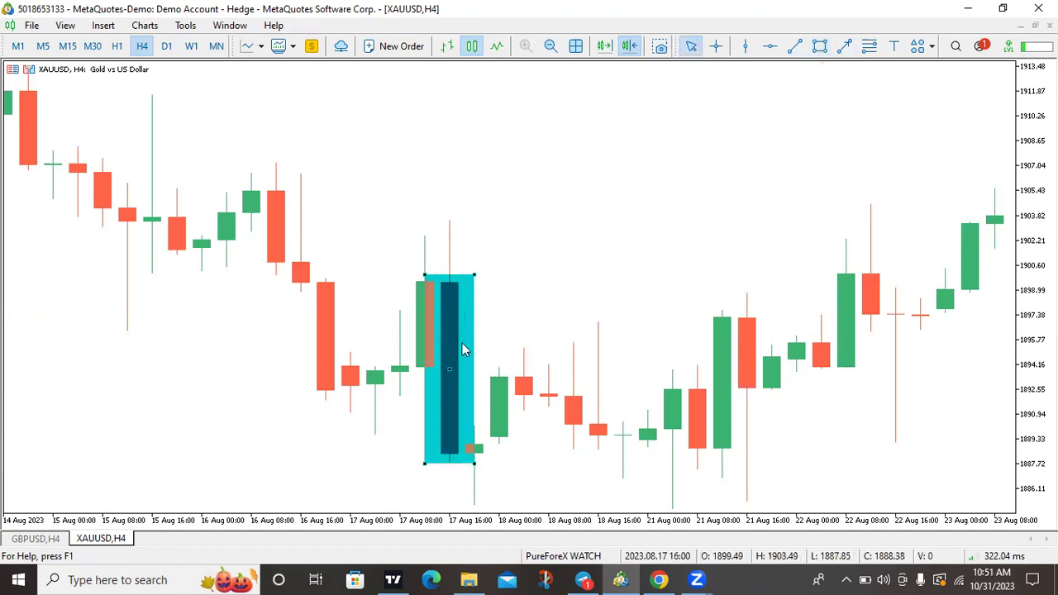
Set the colour of the rectangle around the 17 August bearish candle to Wheat
right_click(469, 291)
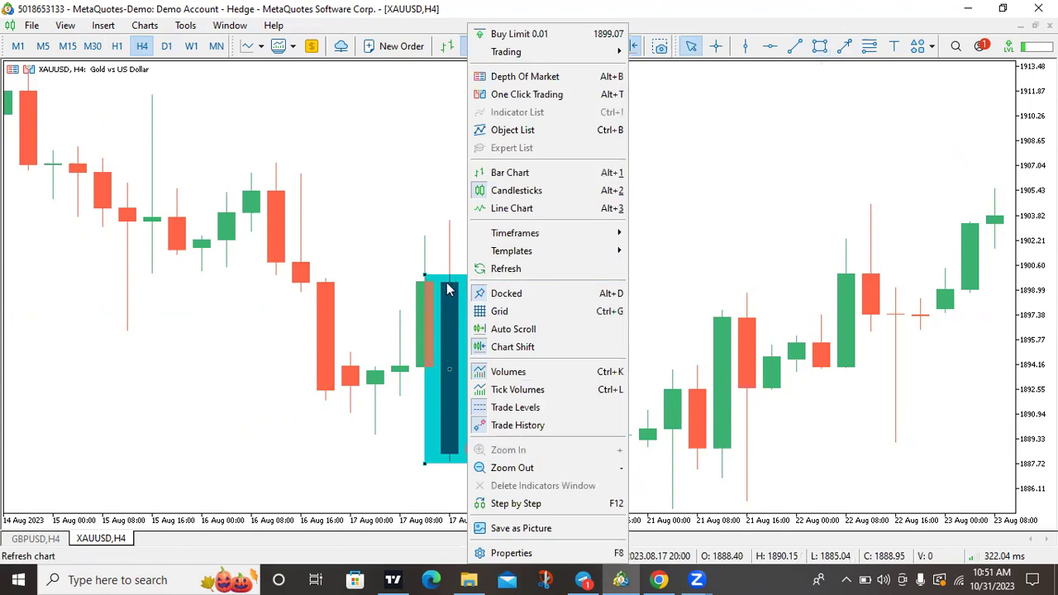
right_click(441, 284)
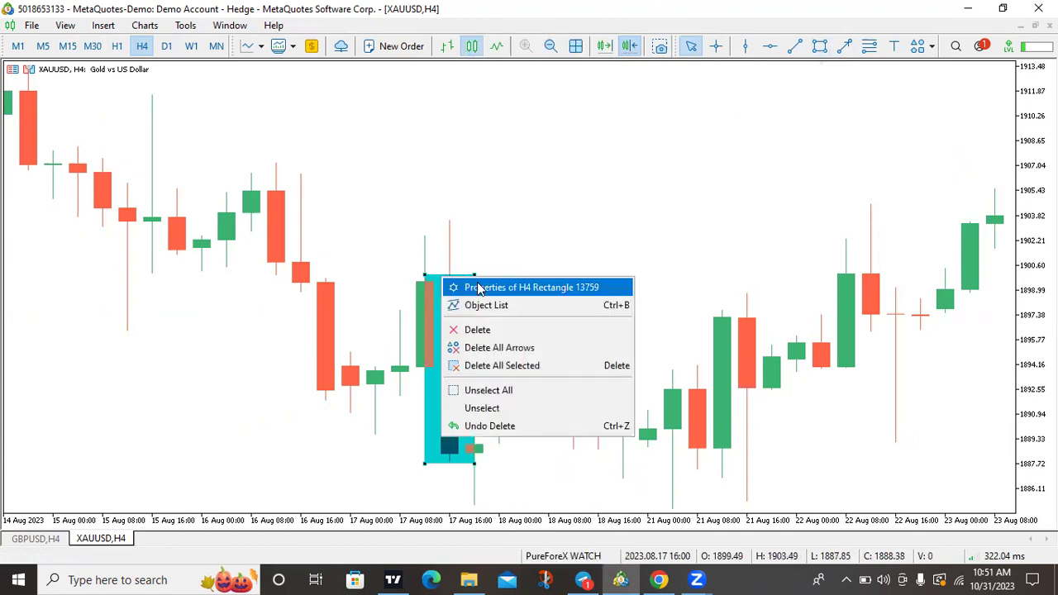
left_click(483, 285)
left_click(558, 334)
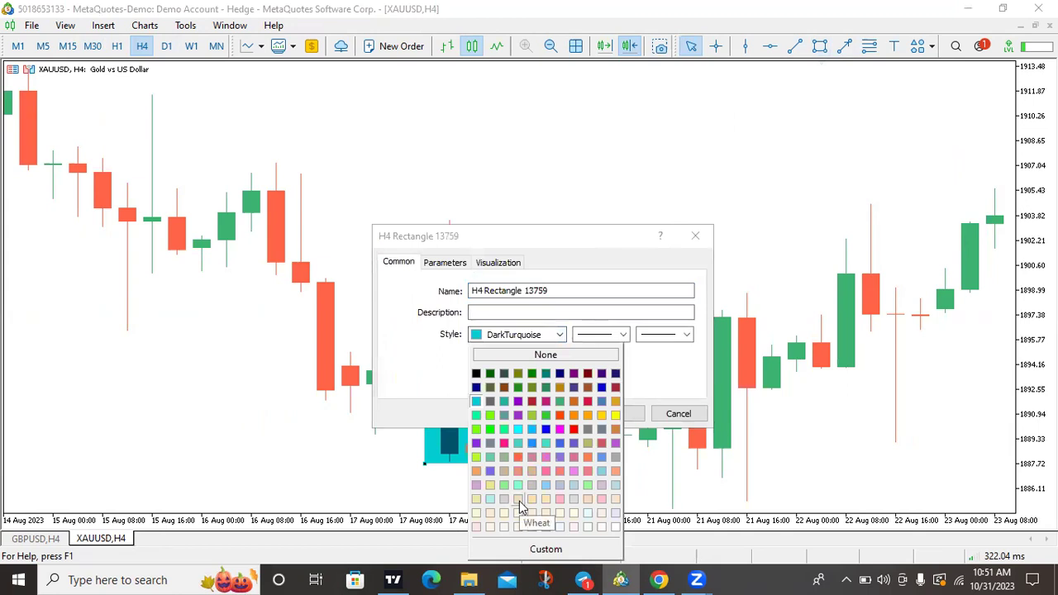
left_click(517, 500)
left_click(607, 415)
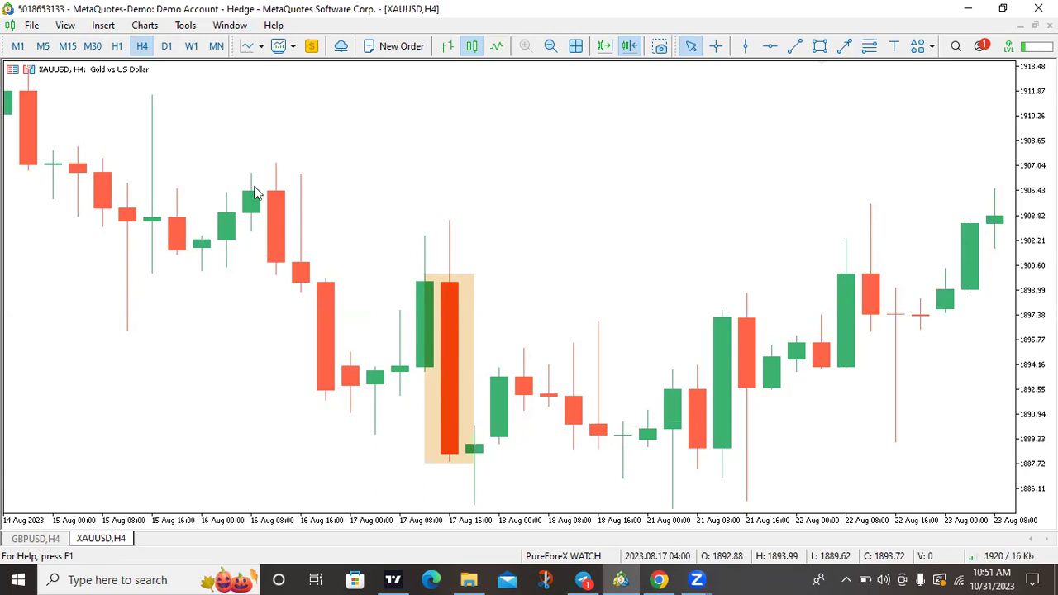
Switch to the M30 chart, trace the 17 August drop-base-drop freehand across the wheat rectangle and clear the mark
left_click(118, 46)
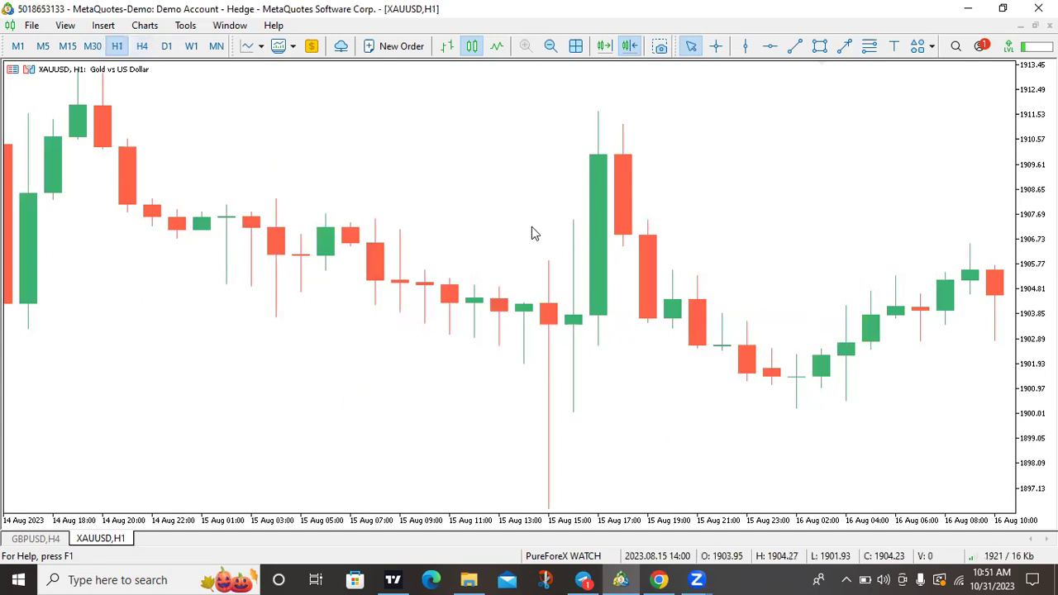
scroll(531, 232, "down", 4)
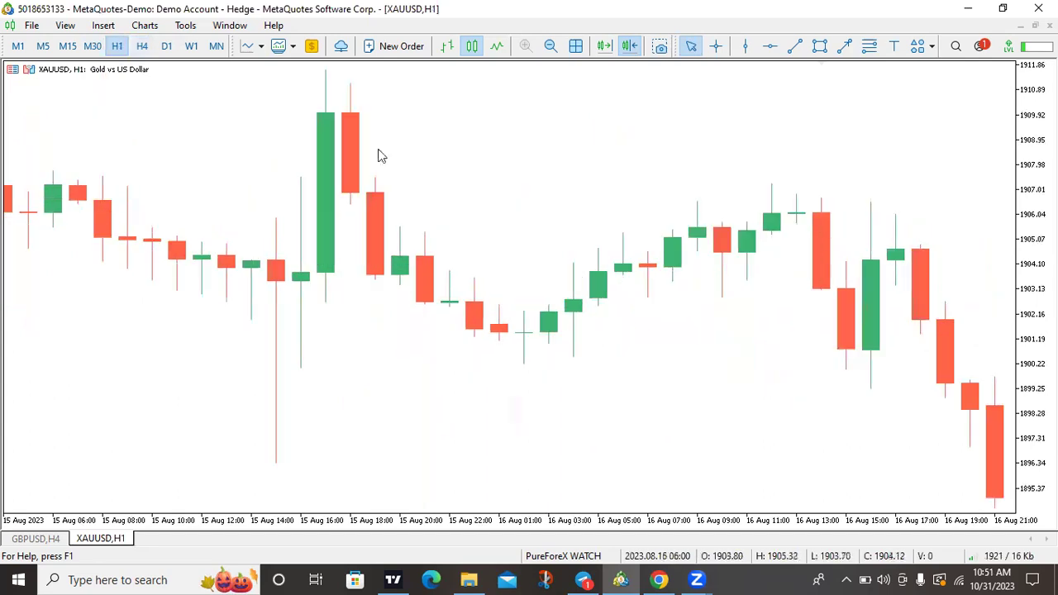
left_click(550, 47)
scroll(475, 289, "down", 3)
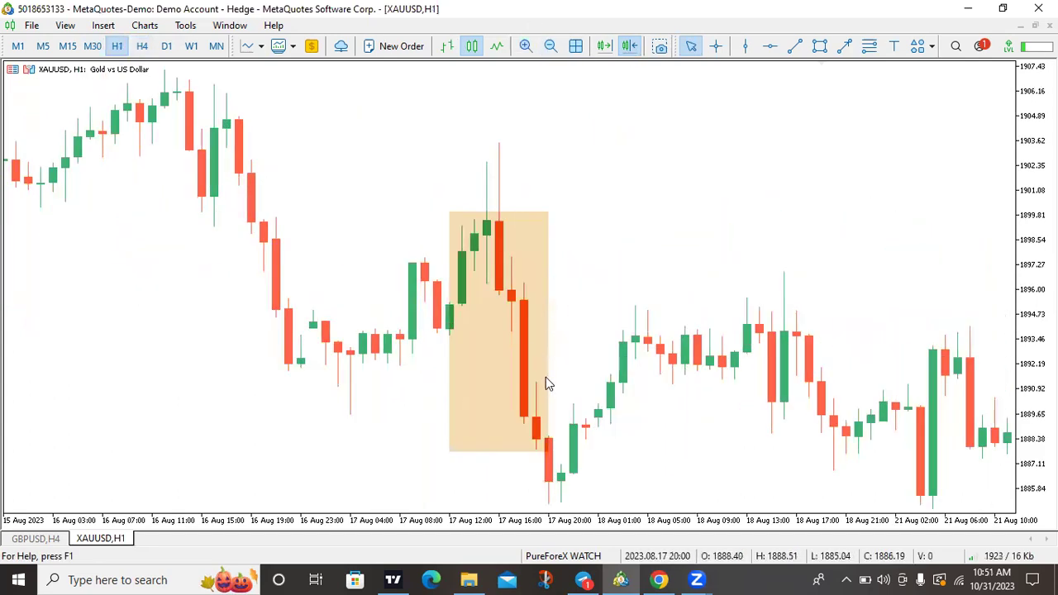
left_click(93, 46)
scroll(578, 297, "down", 8)
scroll(560, 281, "down", 5)
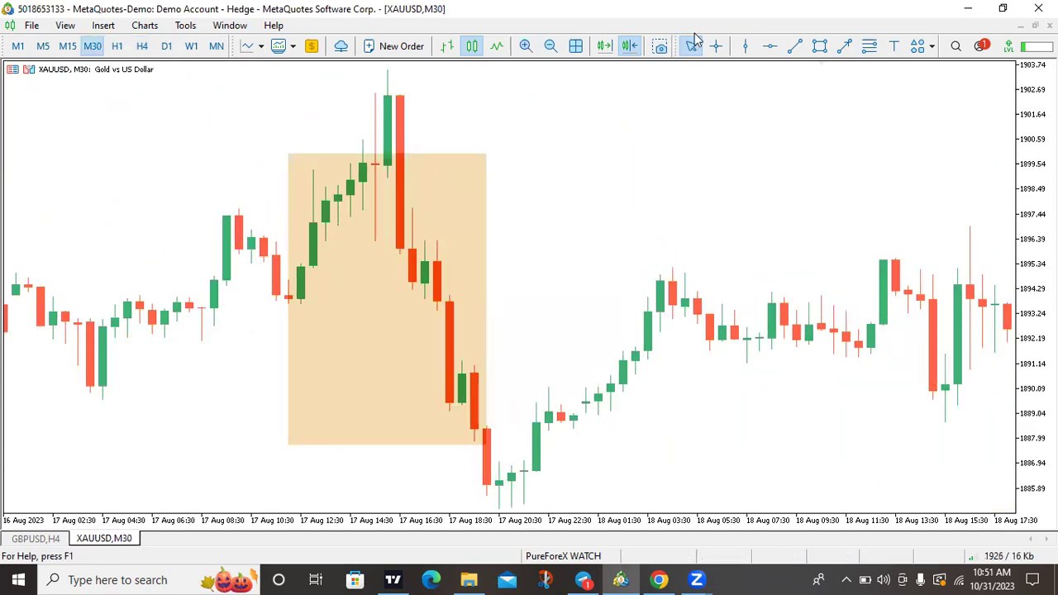
mouse_move(427, 276)
left_mouse_down()
mouse_move(446, 285)
mouse_move(496, 467)
left_mouse_up()
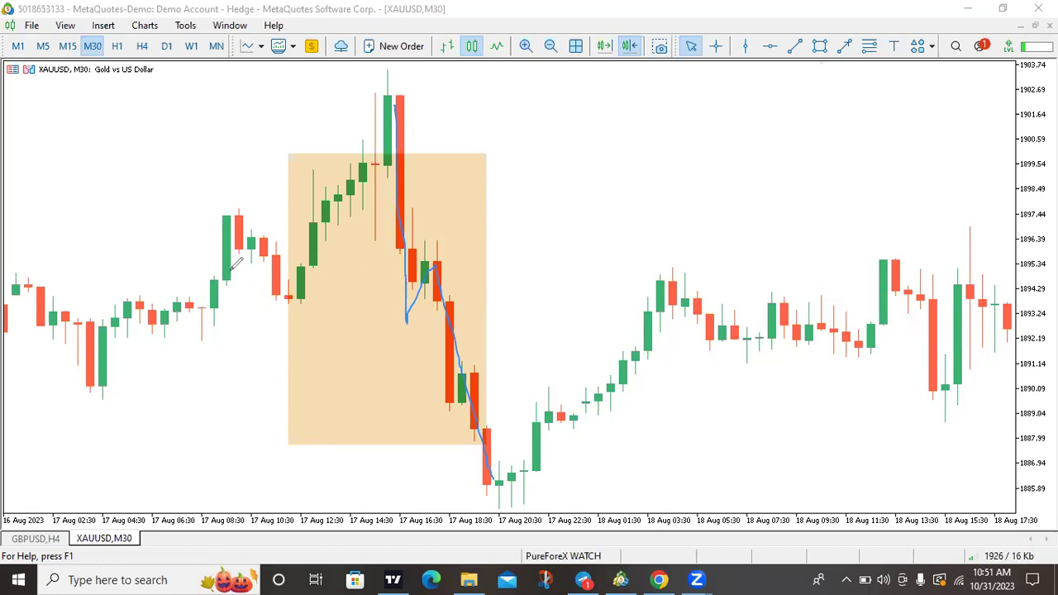
key("Escape")
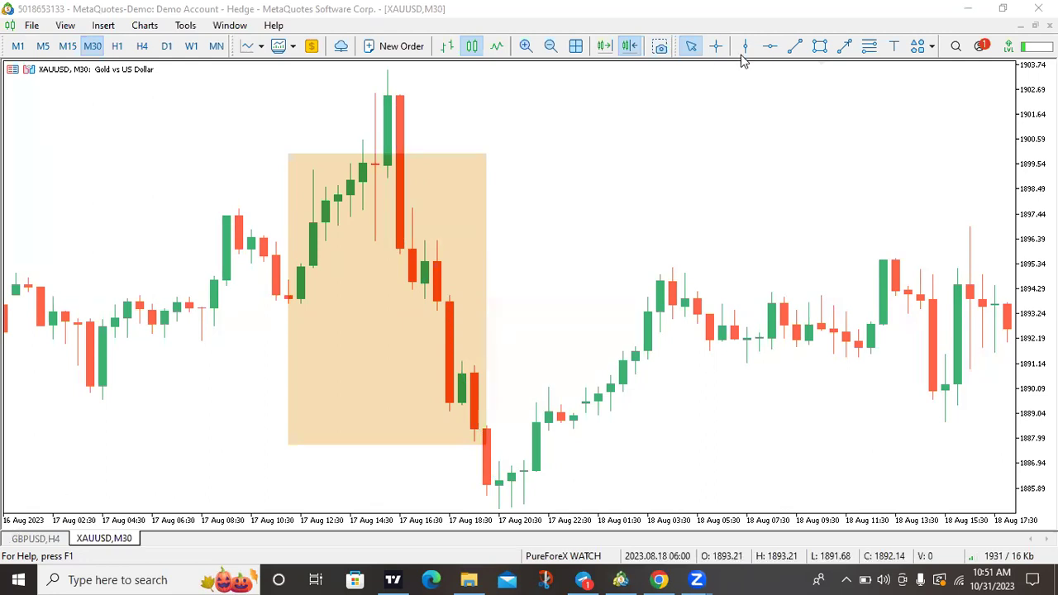
Draw a DarkTurquoise rectangle over the 17 August base candles, from about 1895.8 to 1894.4, extended to 18 August
left_click(820, 46)
left_click_drag(396, 253, 981, 286)
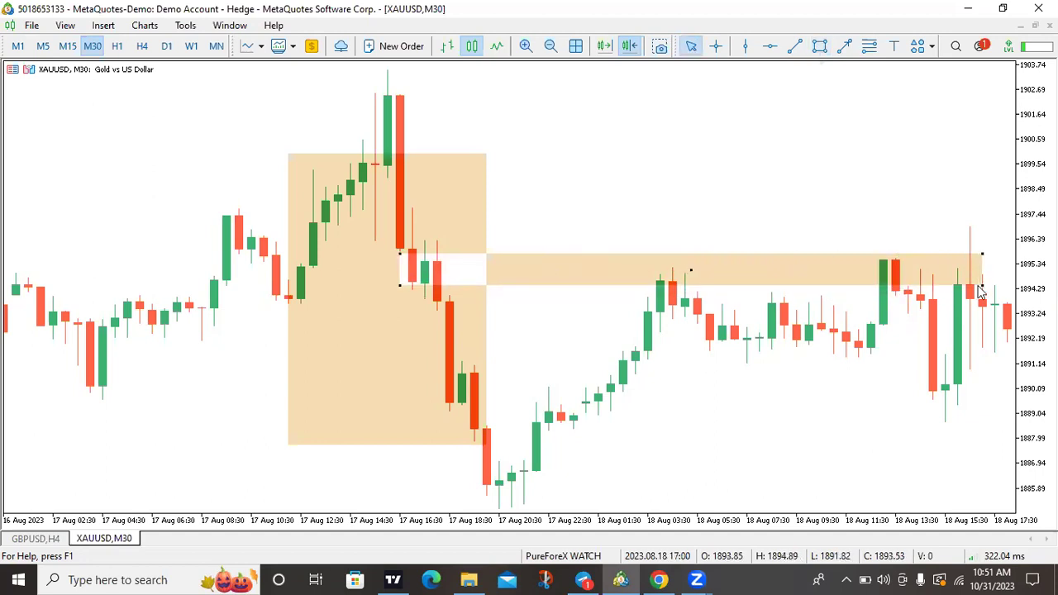
right_click(972, 261)
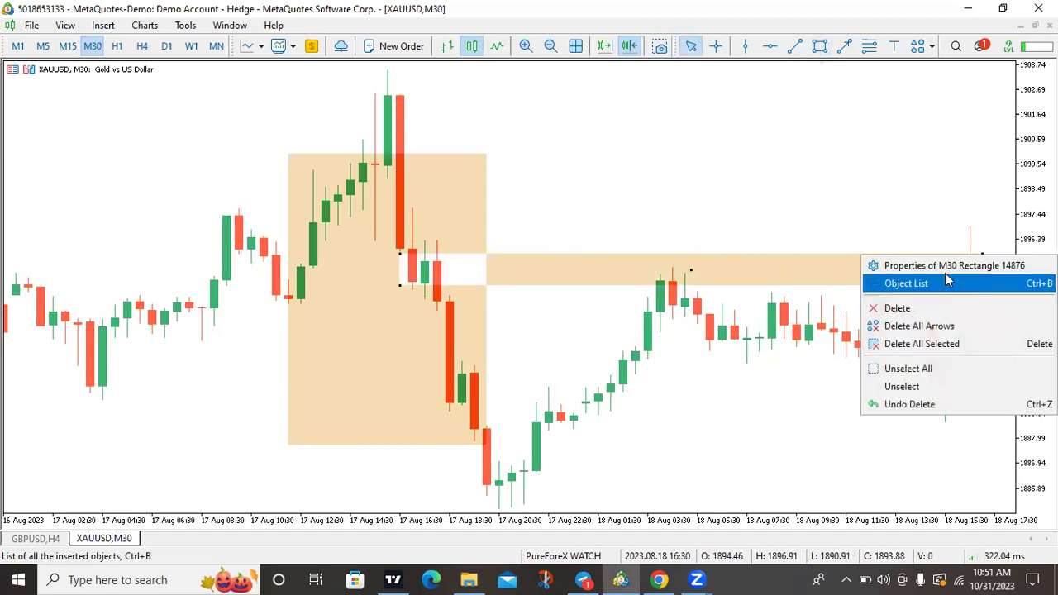
left_click(917, 265)
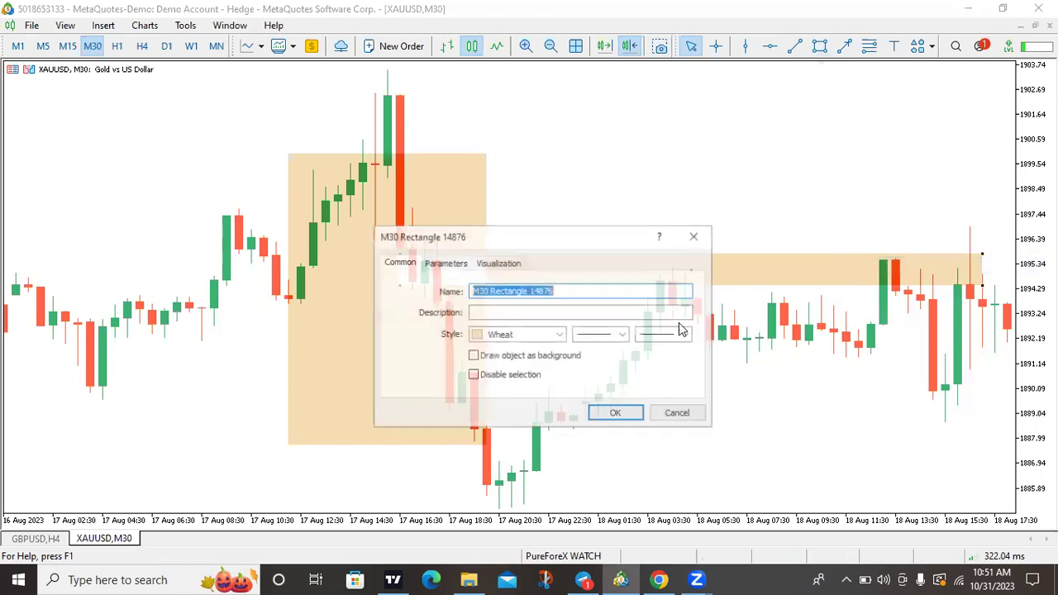
left_click(559, 334)
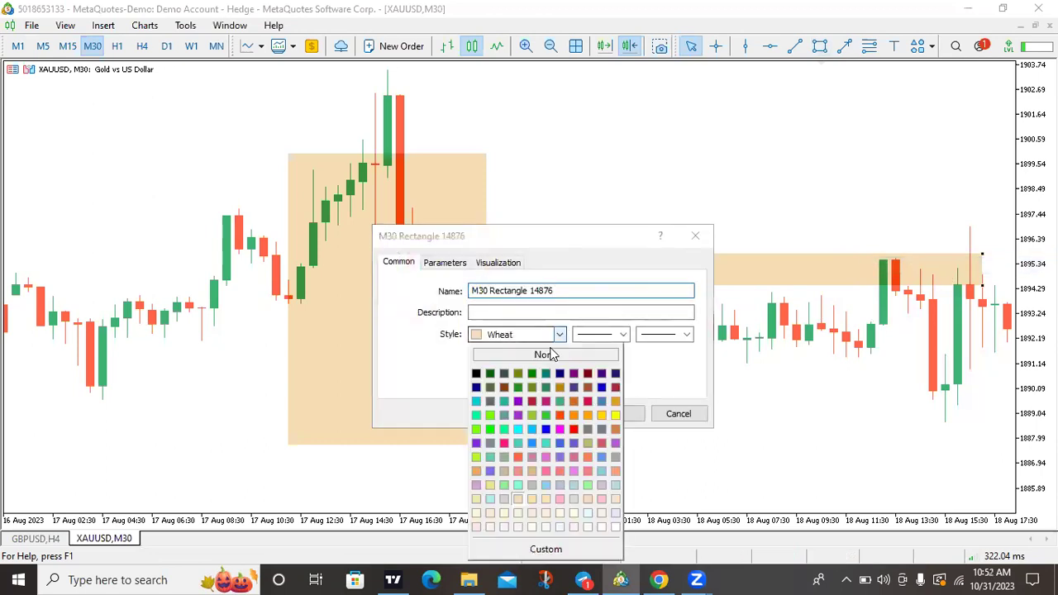
left_click(475, 402)
left_click(618, 413)
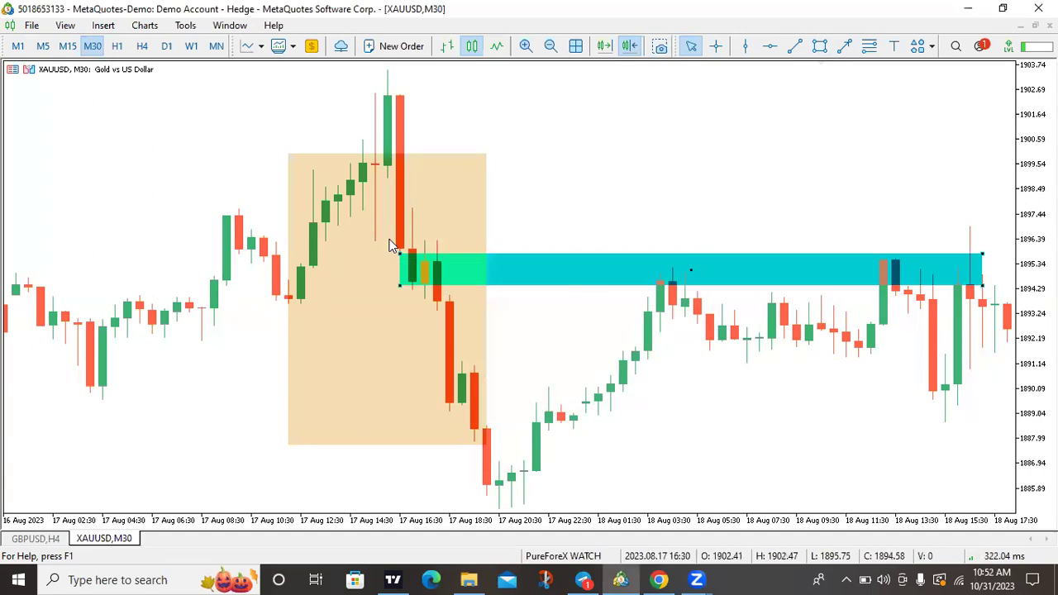
Delete the wheat rectangle around the 17 August drop and return to the H4 chart
right_click(476, 157)
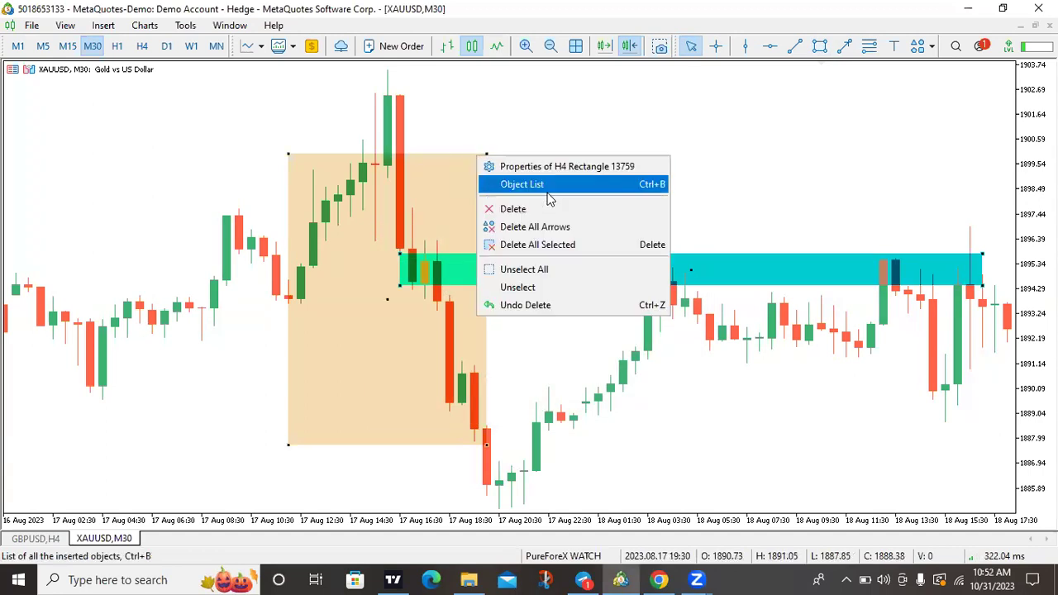
left_click(551, 210)
left_click(141, 46)
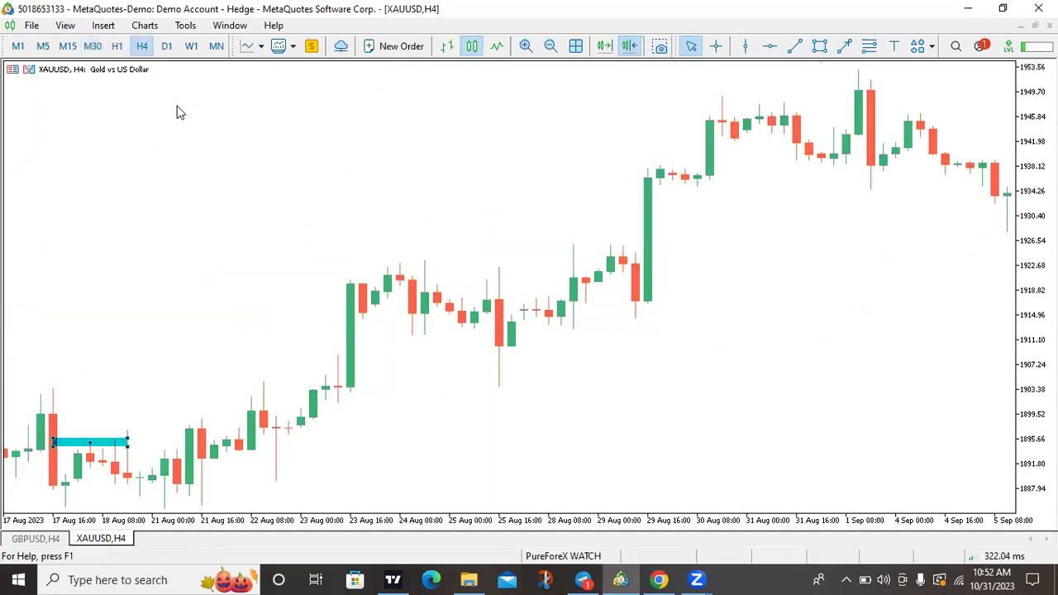
Mark the top of the 17 August bearish candle with freehand horizontal lines on the H4 chart and clear them
scroll(424, 279, "down", 2)
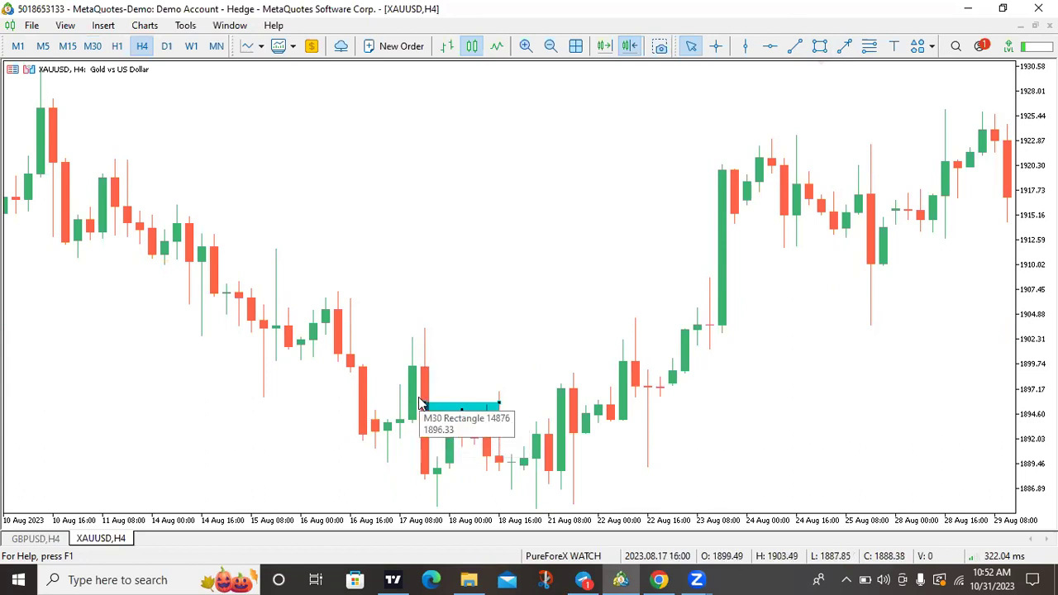
double_click(459, 412)
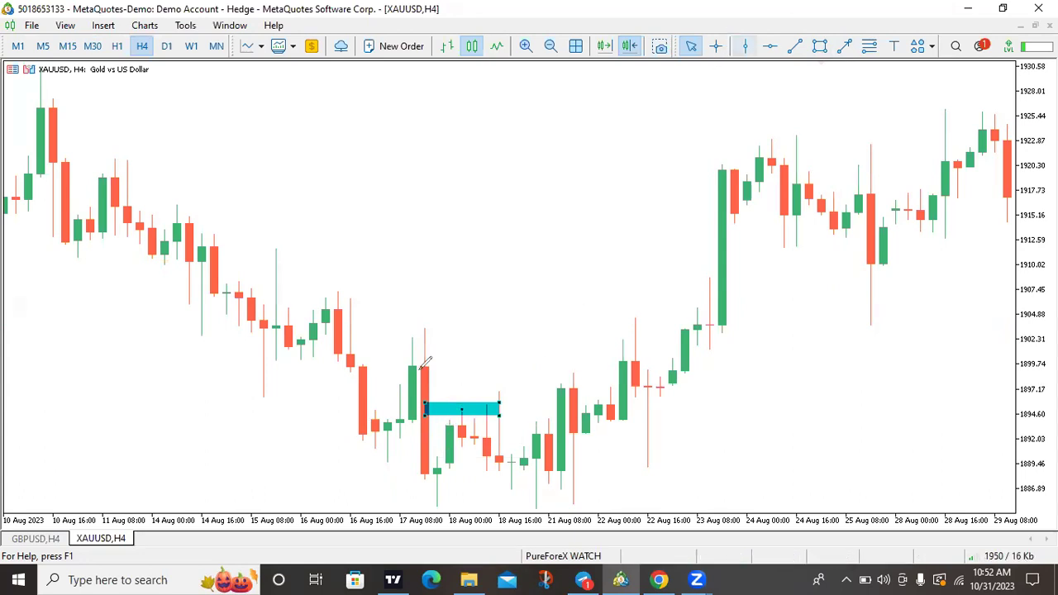
left_click_drag(406, 363, 527, 363)
left_click_drag(411, 362, 501, 370)
left_click_drag(416, 360, 523, 364)
left_click_drag(411, 350, 489, 351)
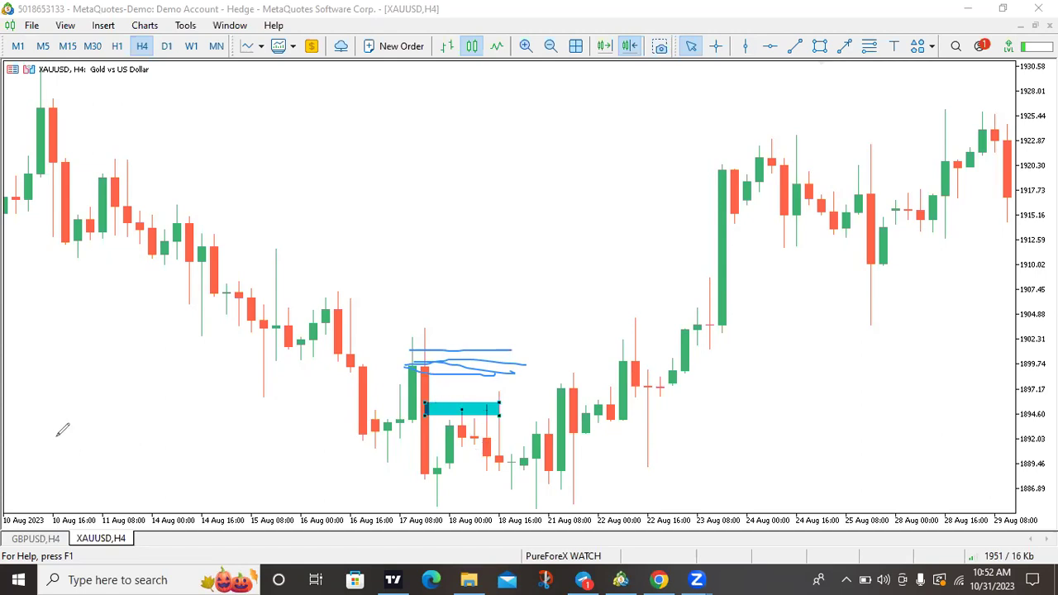
key("e")
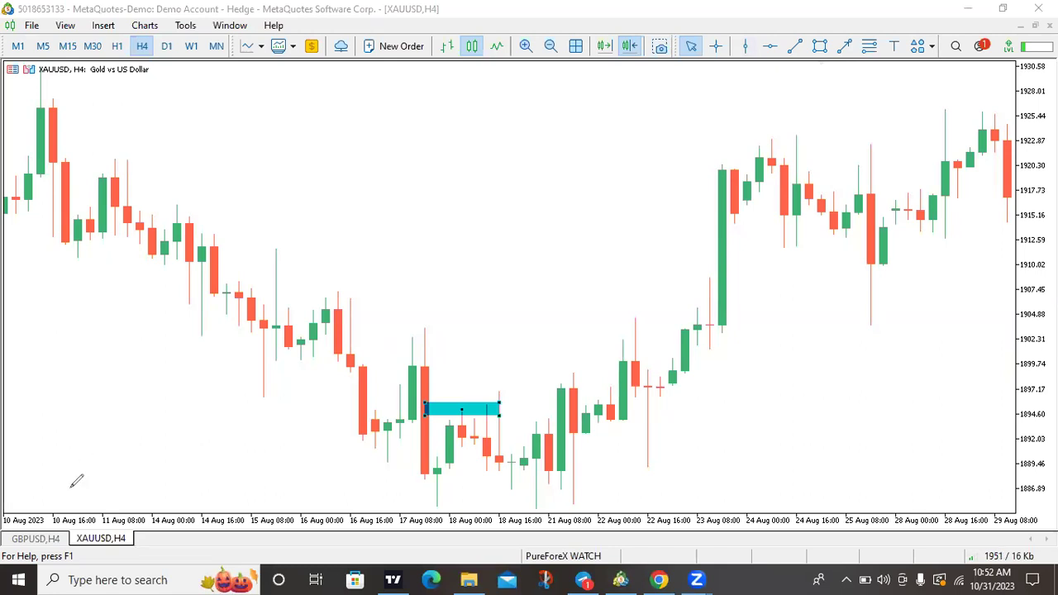
On the M30 chart, measure from the 18 August 13:00 entry at 1895.50 up to about 1897.85 and down to about 1885.94
left_click(92, 46)
scroll(451, 180, "down", 15)
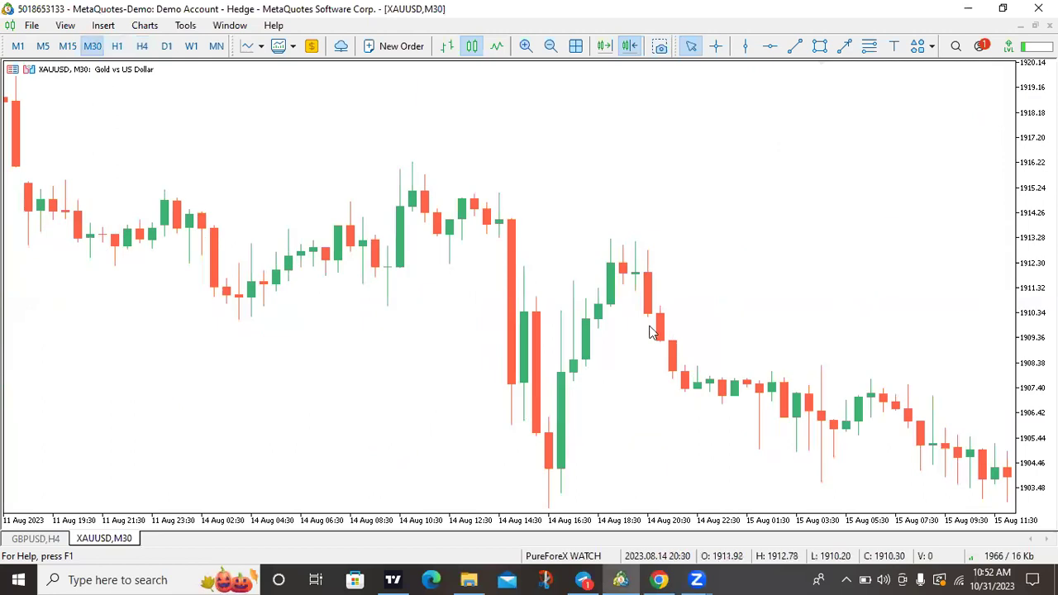
scroll(542, 315, "down", 10)
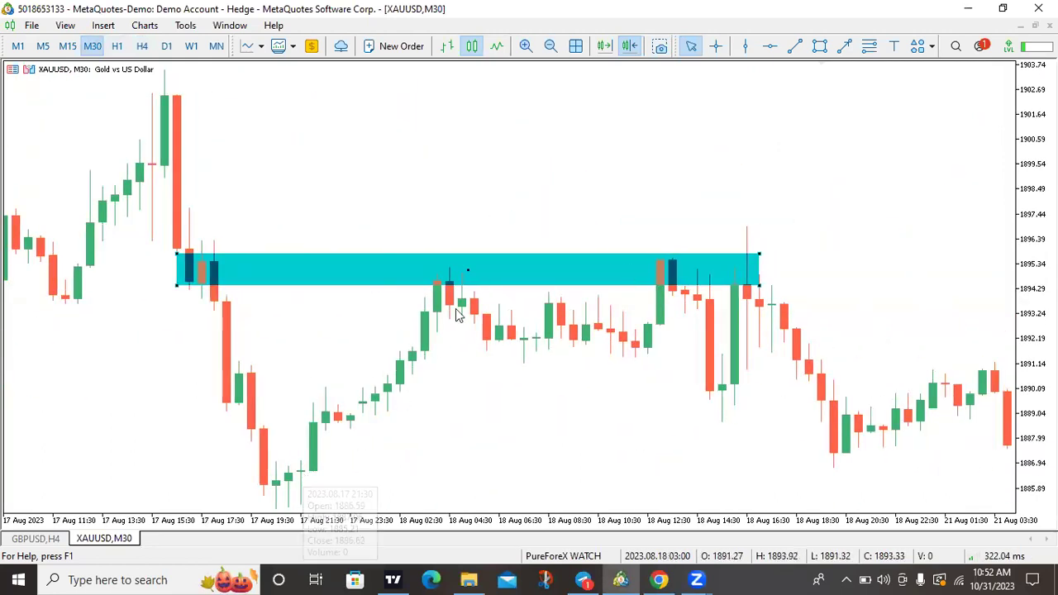
left_click(717, 47)
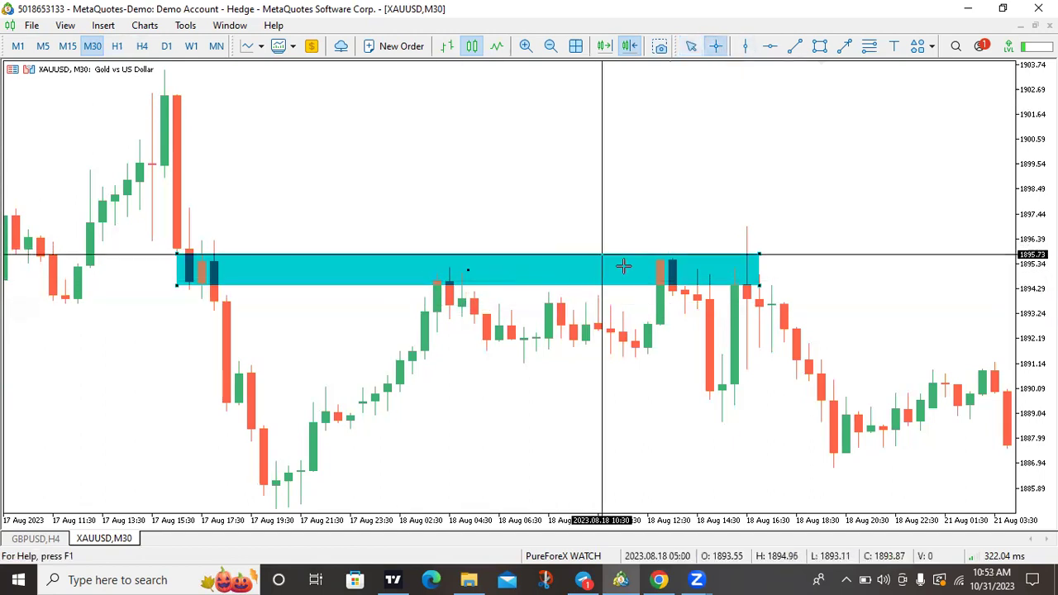
left_click_drag(658, 260, 666, 203)
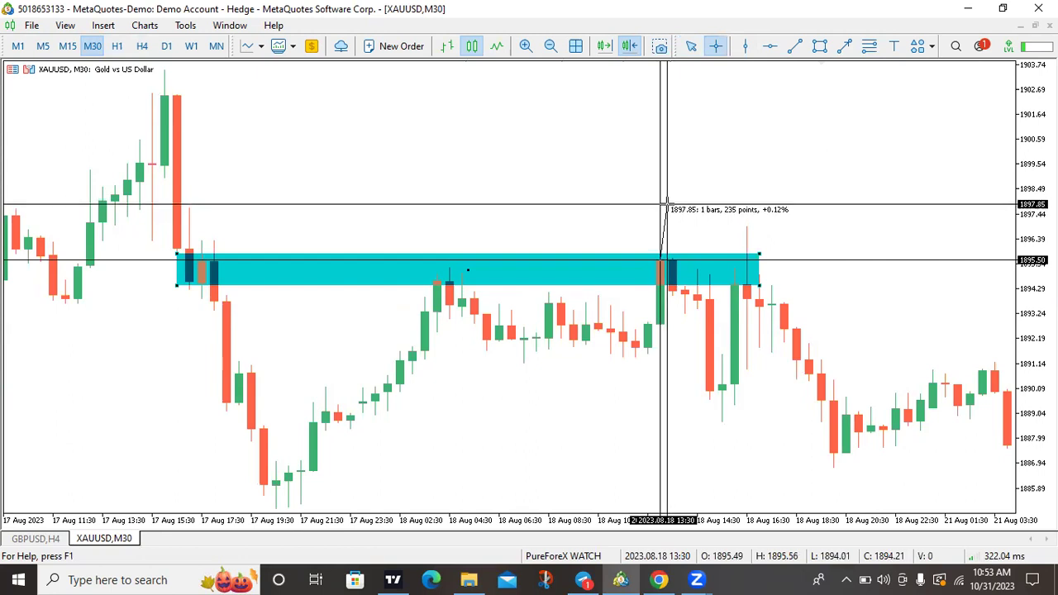
left_click_drag(665, 203, 665, 486)
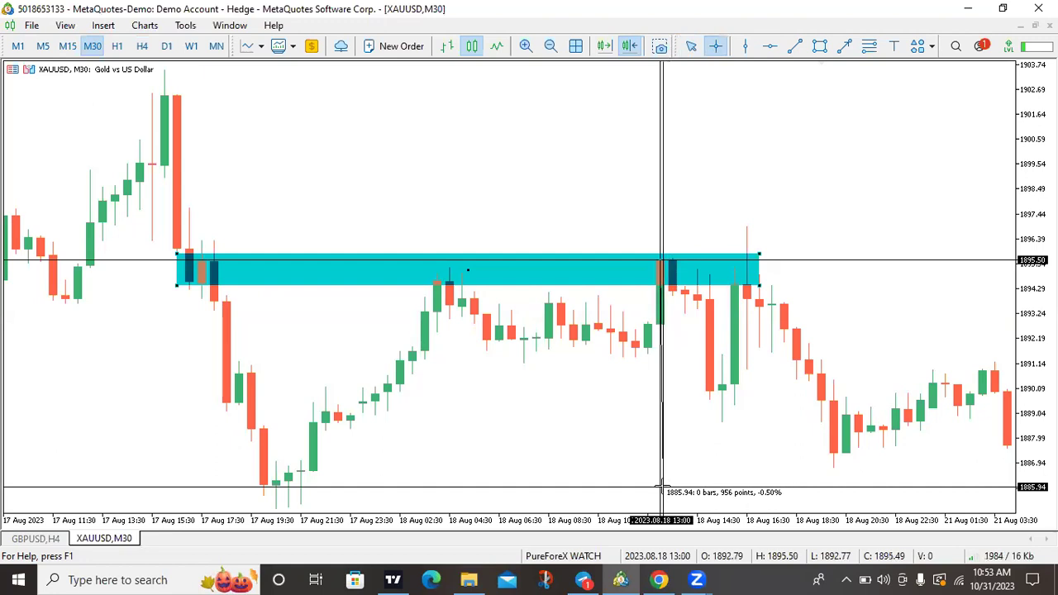
left_click(640, 446)
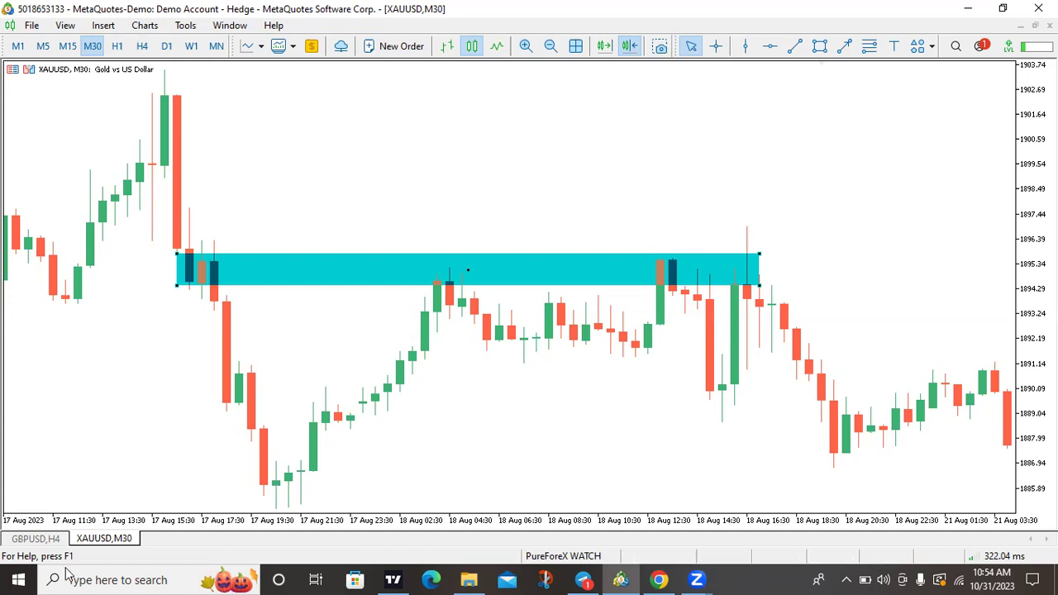
Switch to the GBPUSD H4 chart
left_click(35, 538)
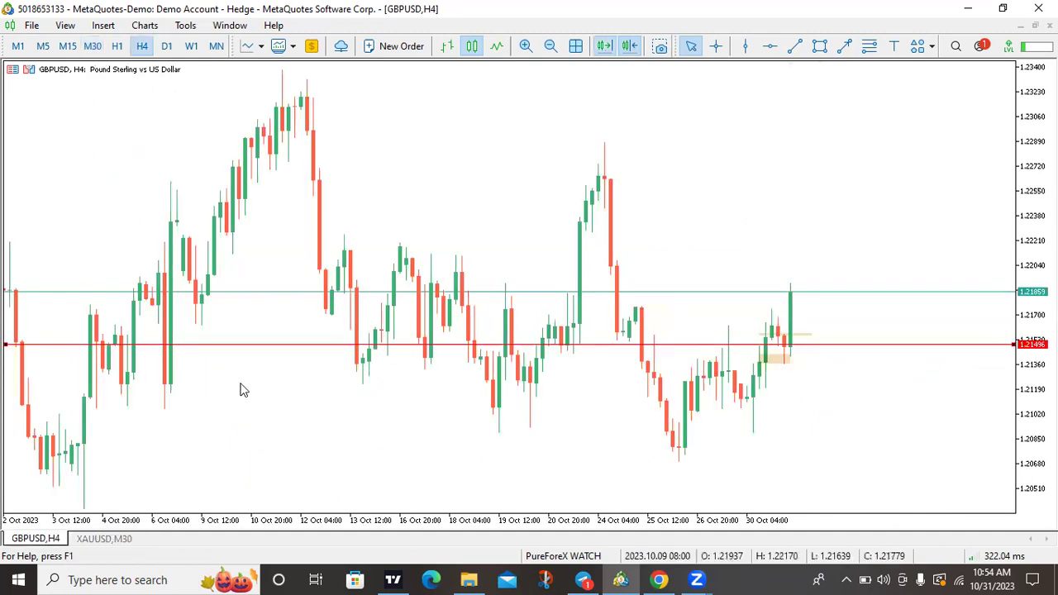
left_click_drag(377, 382, 325, 395)
scroll(356, 406, "down", 3)
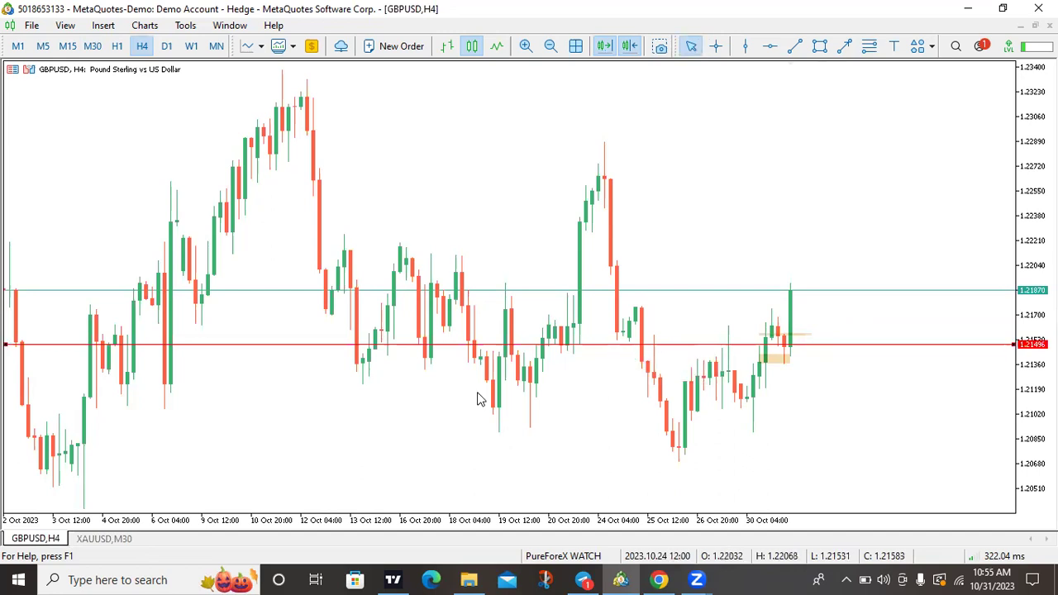
right_click(373, 351)
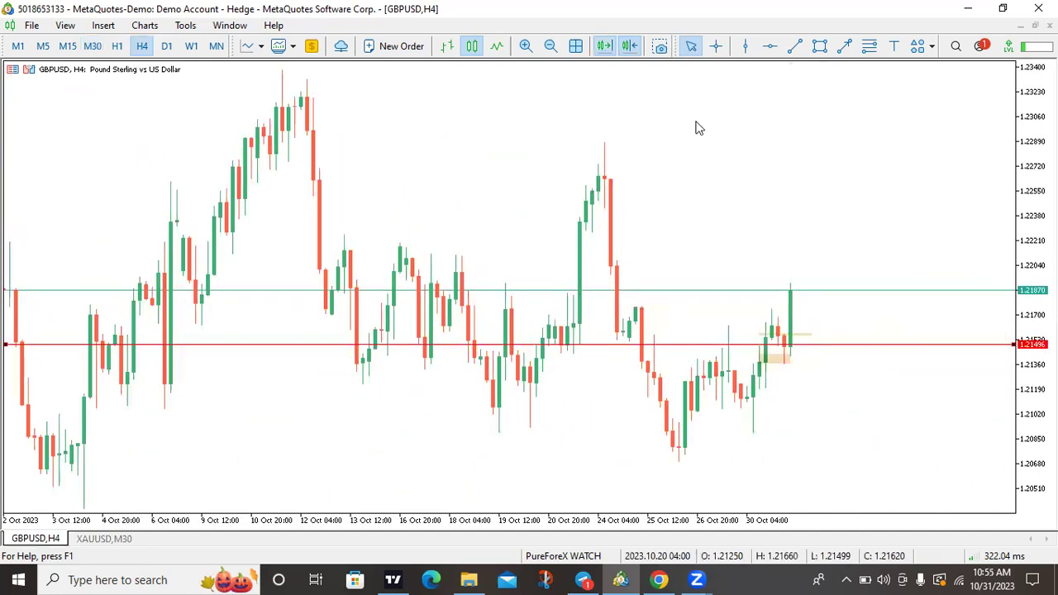
Draw a rising trendline on the GBPUSD H4 chart from about 1.2054 on 4 October to about 1.2255 on 13 October
scroll(640, 253, "up", 5)
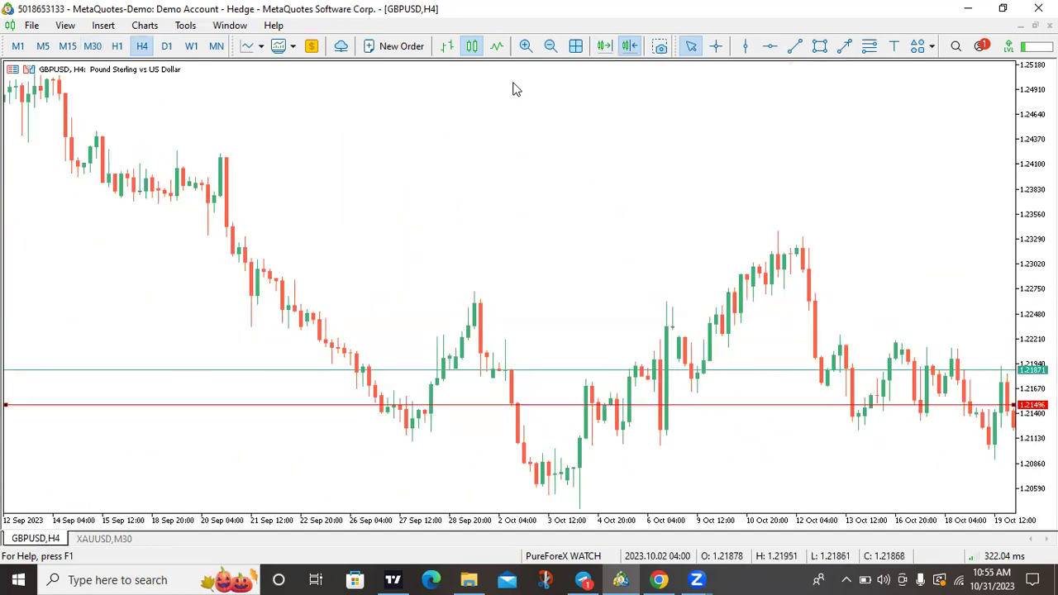
left_click(524, 46)
scroll(757, 272, "down", 5)
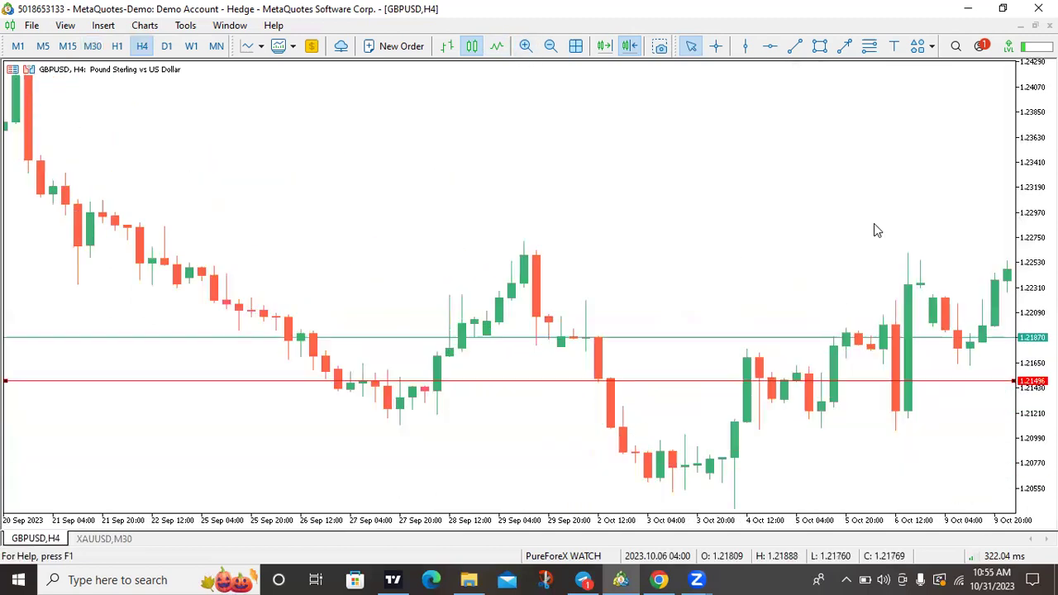
scroll(536, 353, "up", 3)
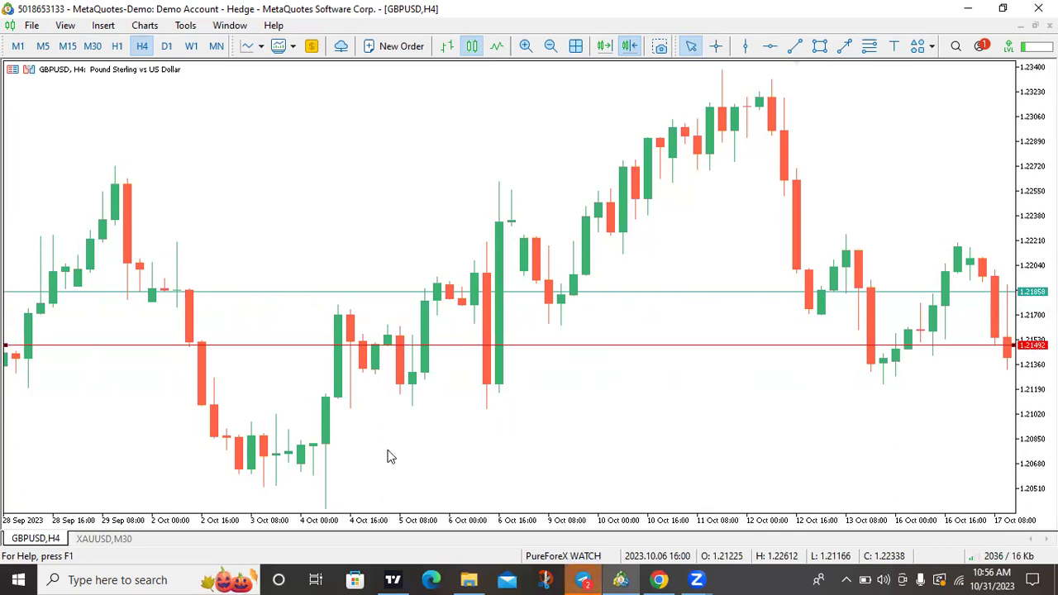
left_click(794, 46)
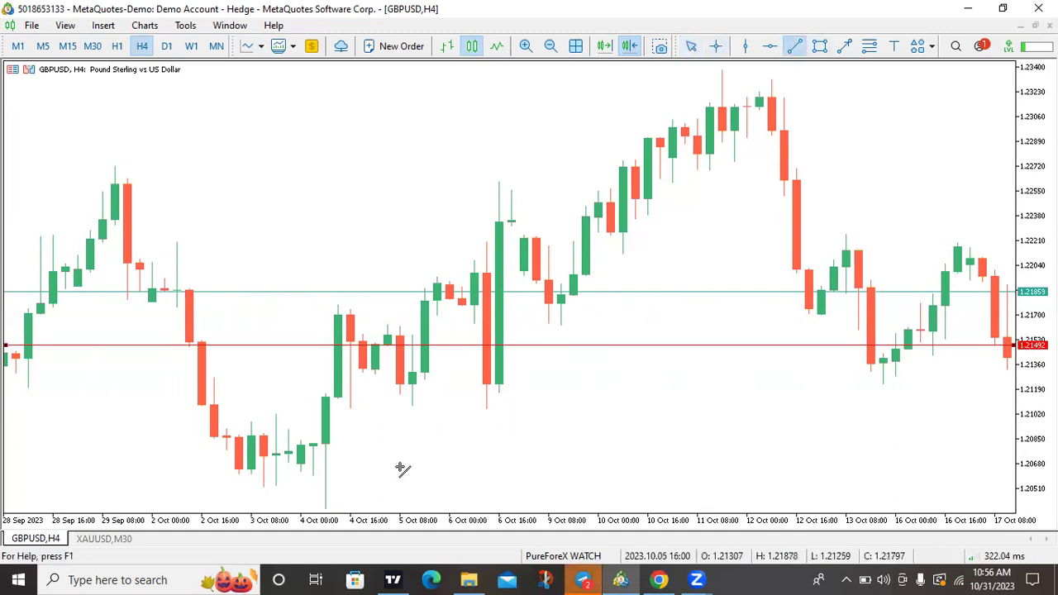
mouse_move(338, 484)
left_mouse_down()
mouse_move(843, 225)
mouse_move(833, 190)
left_mouse_up()
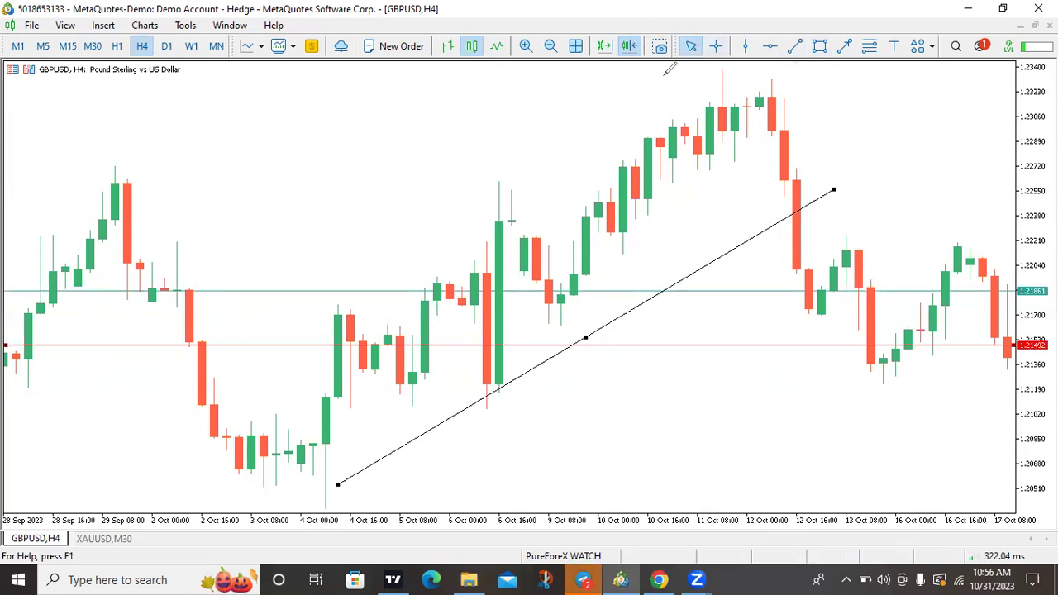
Trace the uptrend's swings freehand over the H4 candles, clear the sketch, and delete the rising trendline
mouse_move(310, 464)
left_mouse_down()
mouse_move(361, 294)
mouse_move(411, 392)
mouse_move(473, 248)
mouse_move(502, 358)
mouse_move(533, 194)
mouse_move(580, 286)
mouse_move(611, 180)
mouse_move(653, 221)
mouse_move(676, 157)
mouse_move(709, 174)
mouse_move(744, 86)
mouse_move(700, 213)
left_mouse_up()
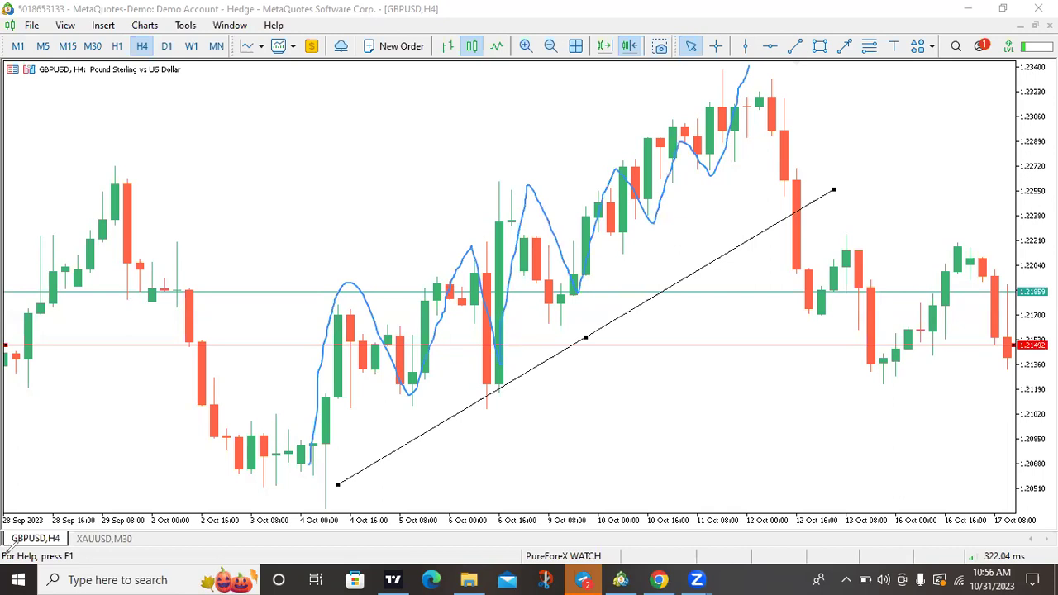
key("ctrl+z")
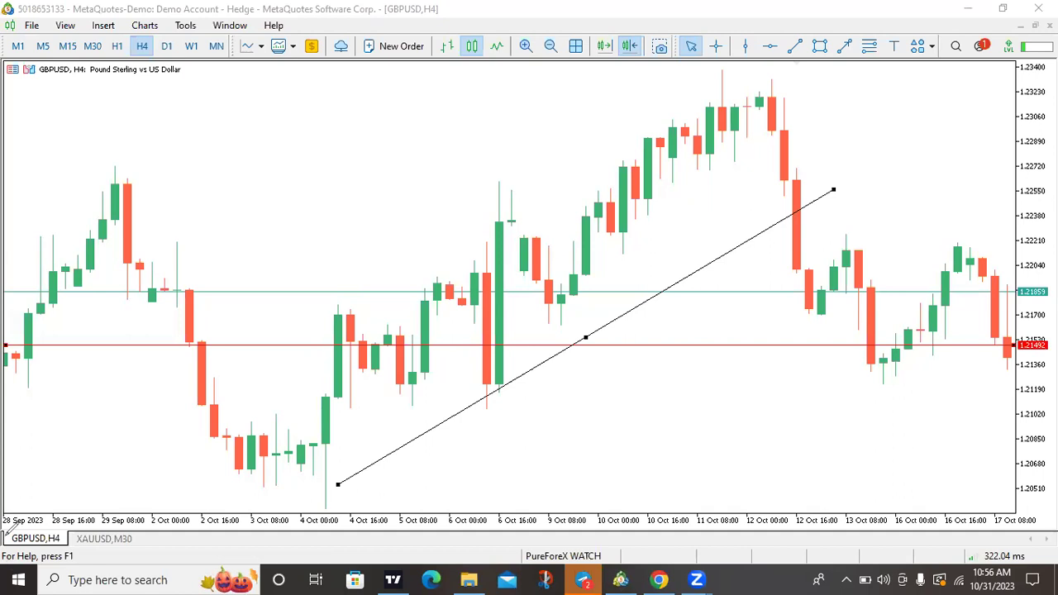
right_click(580, 343)
left_click(613, 392)
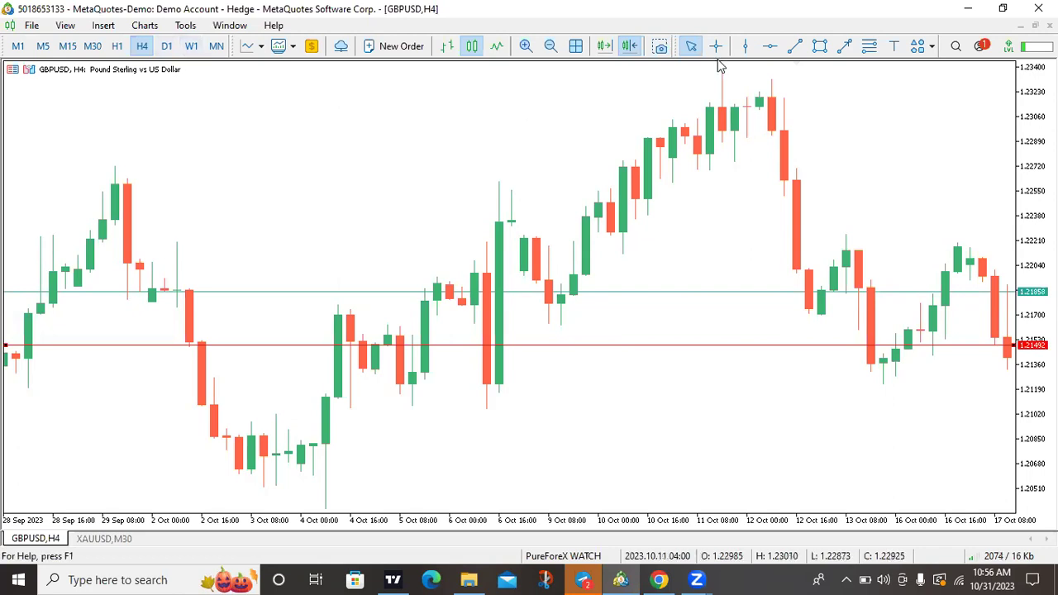
Draw a rectangle around the 10 October 16:00 bullish H4 candle, about 1.2236 to 1.2305, and set its colour to Wheat
left_click(818, 46)
left_click_drag(639, 213, 655, 121)
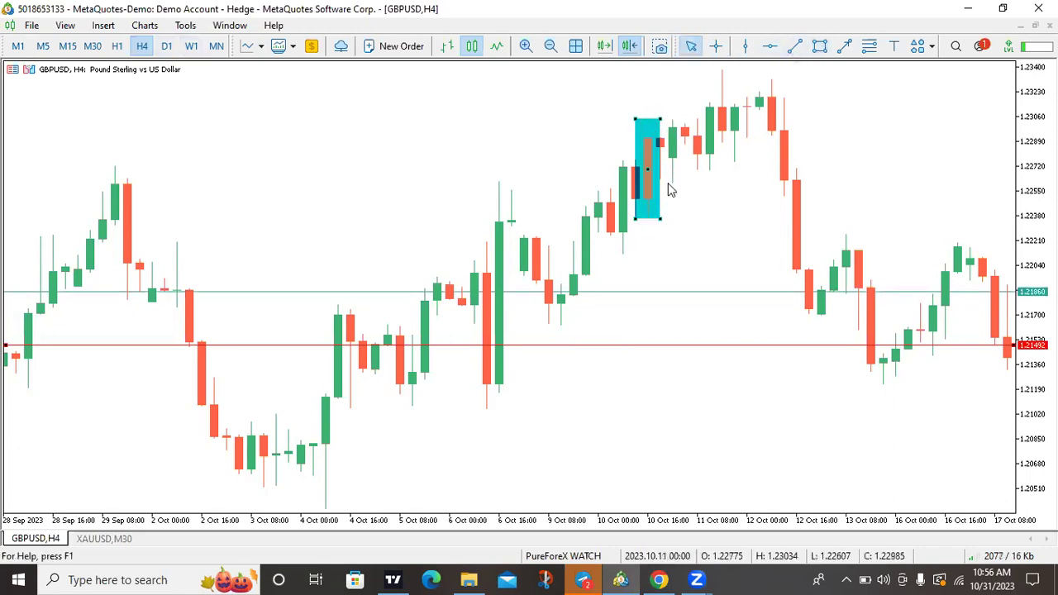
right_click(661, 208)
left_click(677, 215)
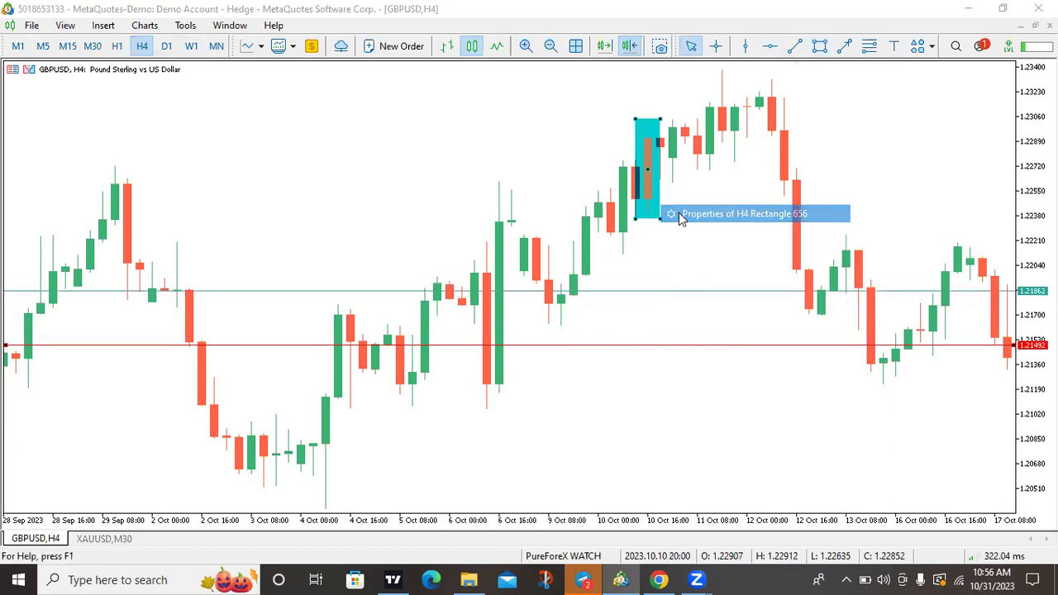
left_click(559, 335)
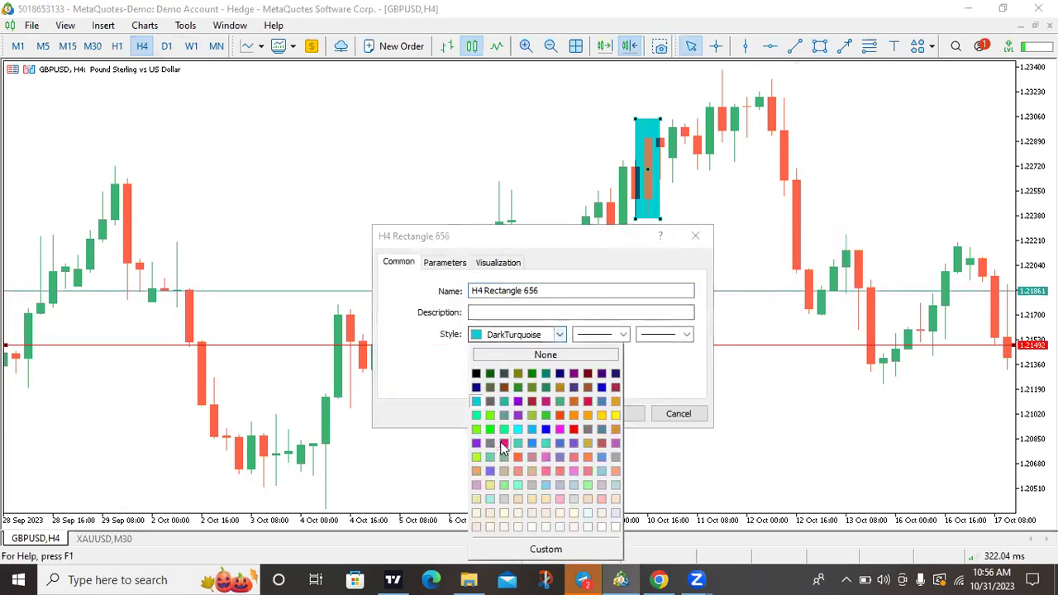
left_click(521, 499)
left_click(612, 414)
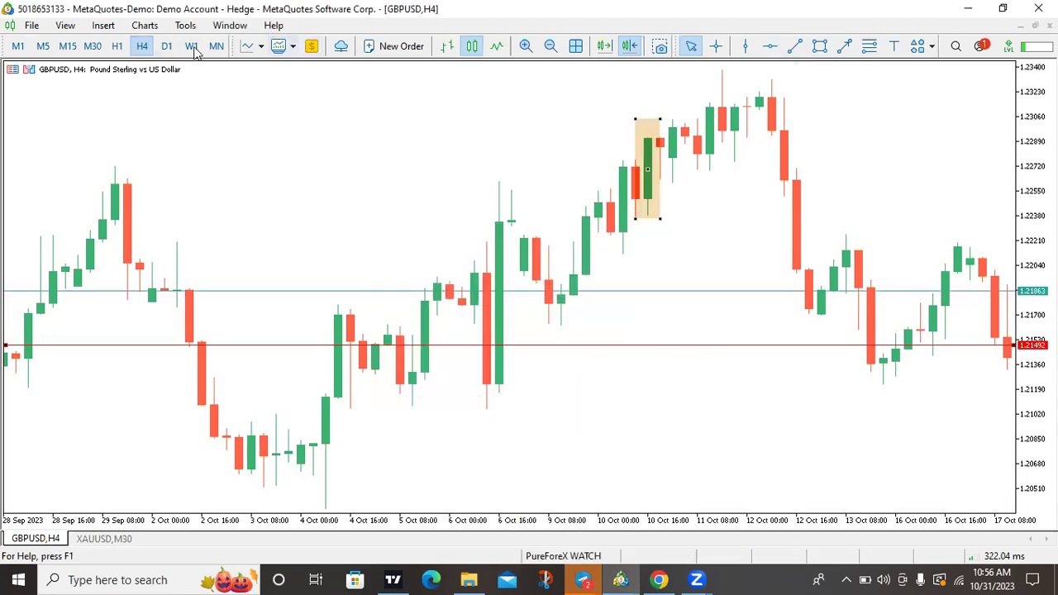
Examine the price action inside the highlighted 10 October candle on the H1 chart
left_click(525, 47)
left_click_drag(732, 207, 71, 236)
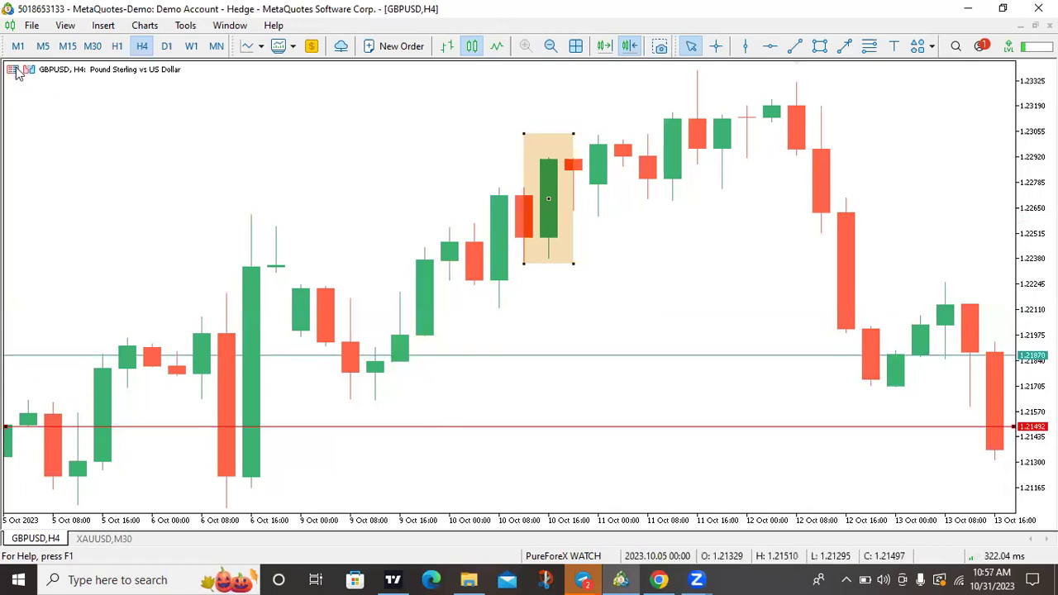
left_click(117, 46)
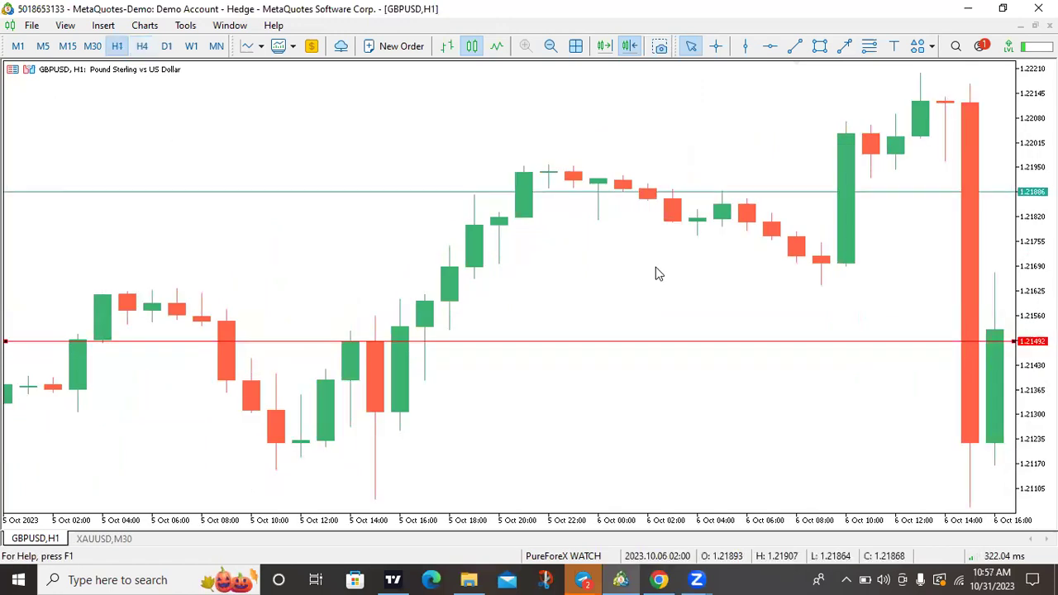
scroll(654, 273, "down", 5)
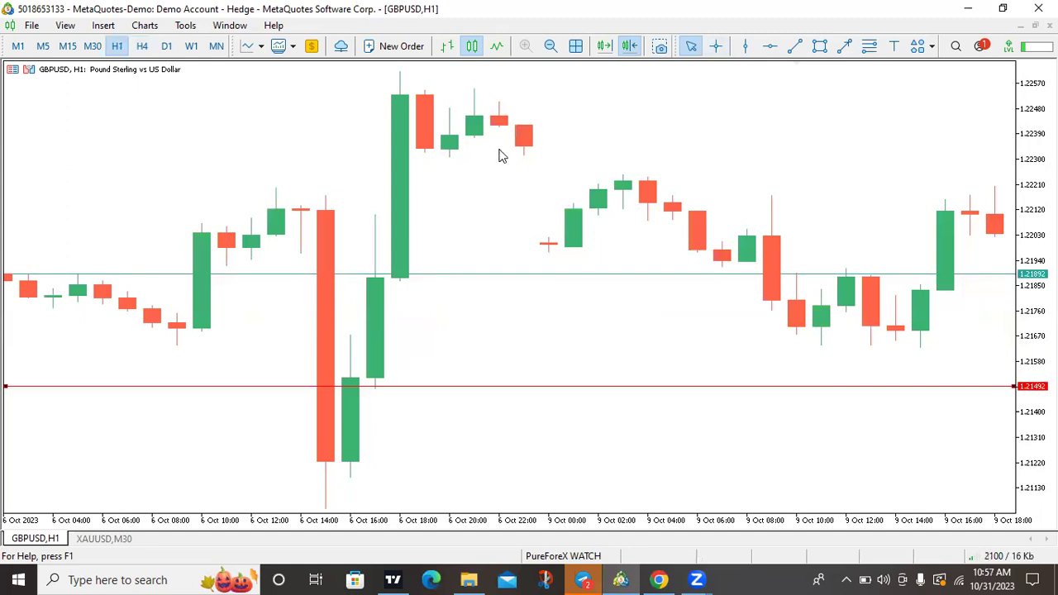
scroll(769, 267, "down", 5)
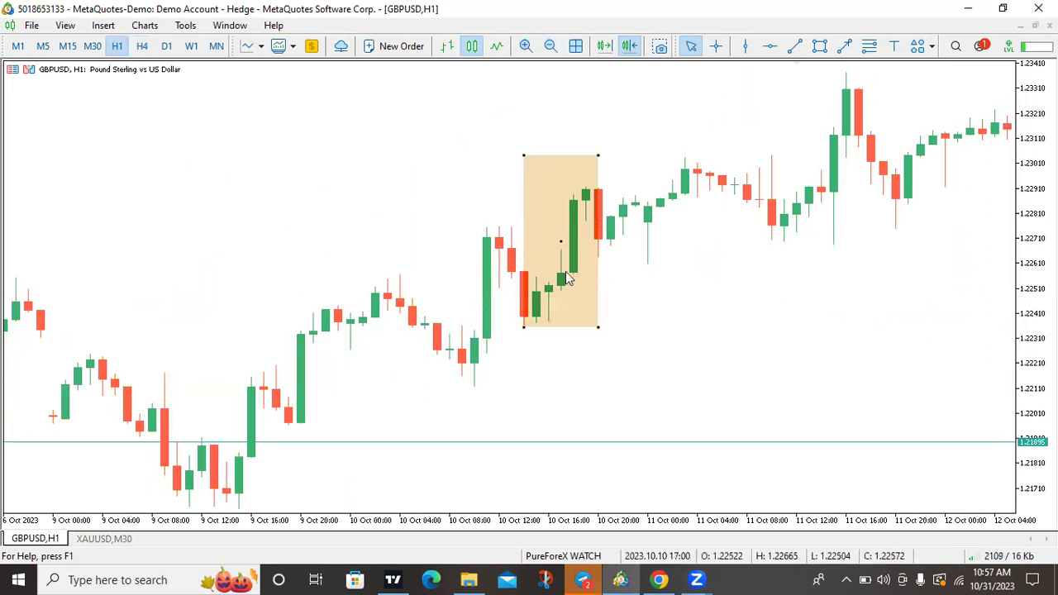
On the M30 chart, trace the rise, pullback and further rise inside the highlighted area freehand, and clear the sketch
left_click(92, 46)
scroll(118, 182, "down", 15)
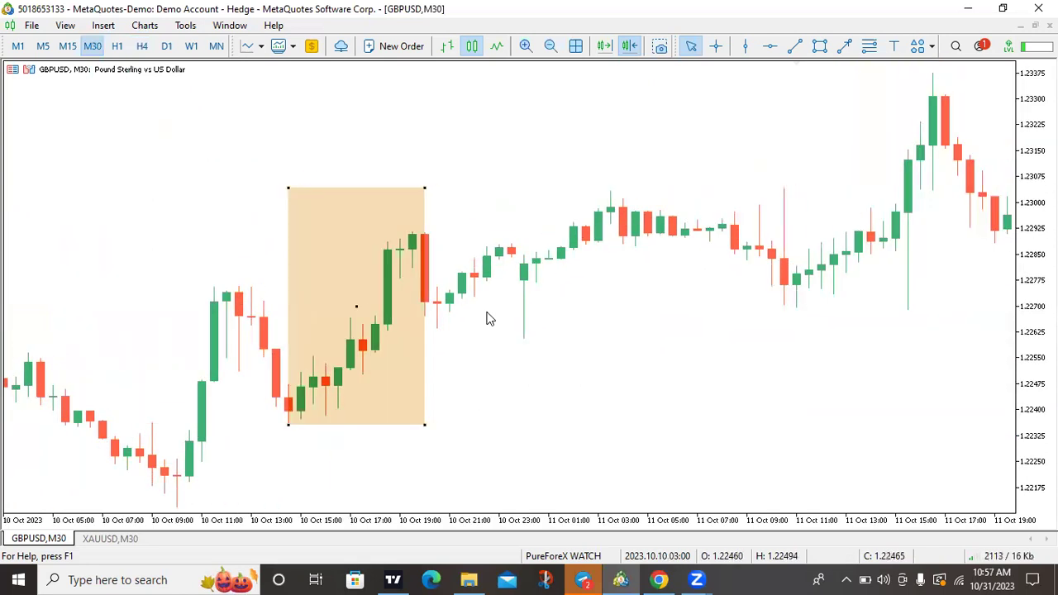
scroll(638, 280, "up", 10)
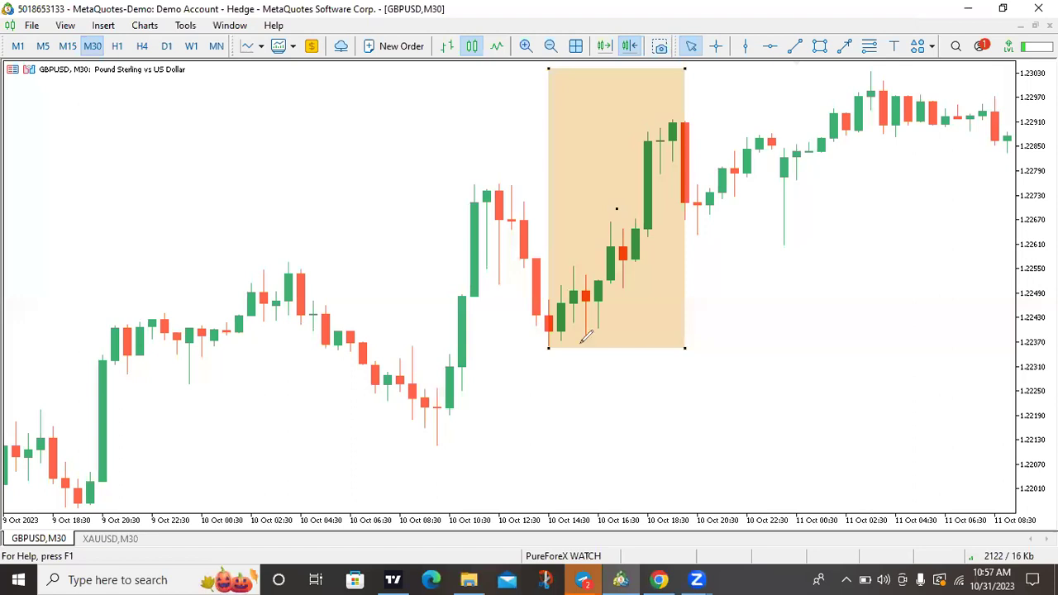
left_click_drag(560, 337, 653, 119)
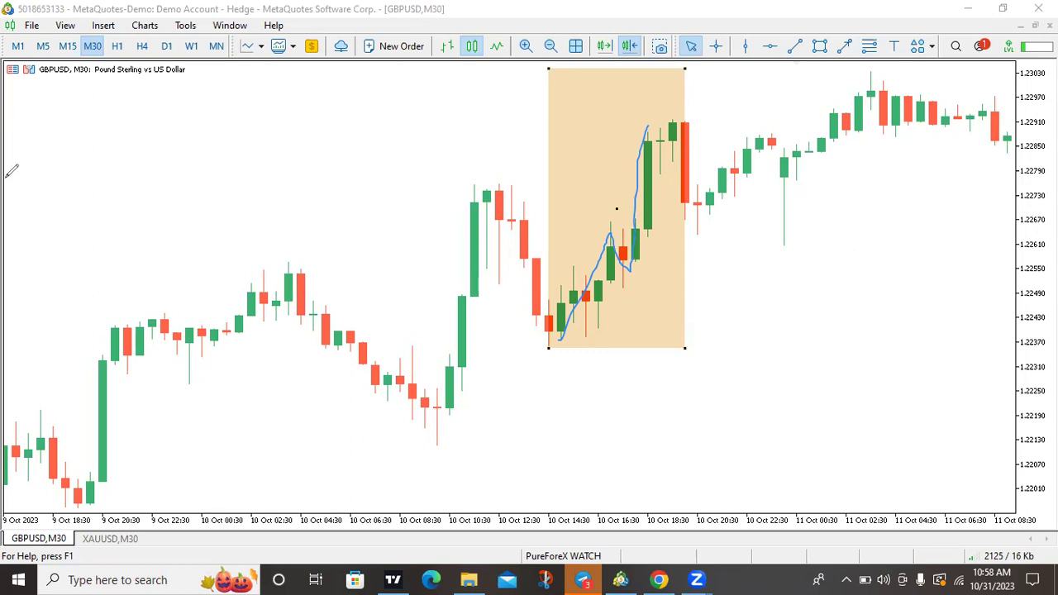
key("ctrl+z")
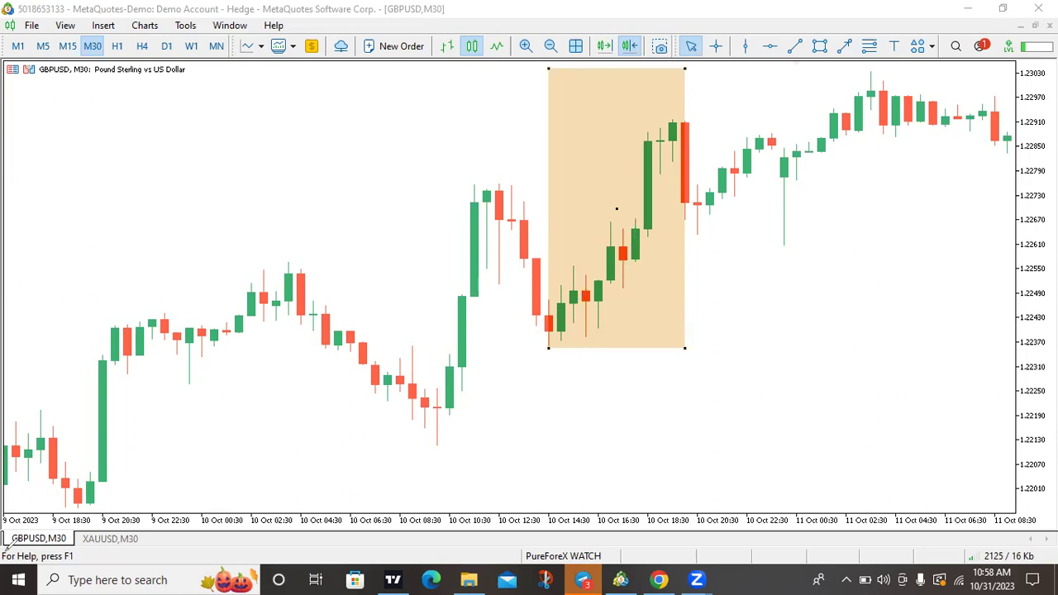
Draw a zone rectangle over the M30 base from about 1.2256 to 1.2264, extending into 11 October, and colour it DarkTurquoise
left_click(822, 46)
left_click_drag(599, 234, 808, 265)
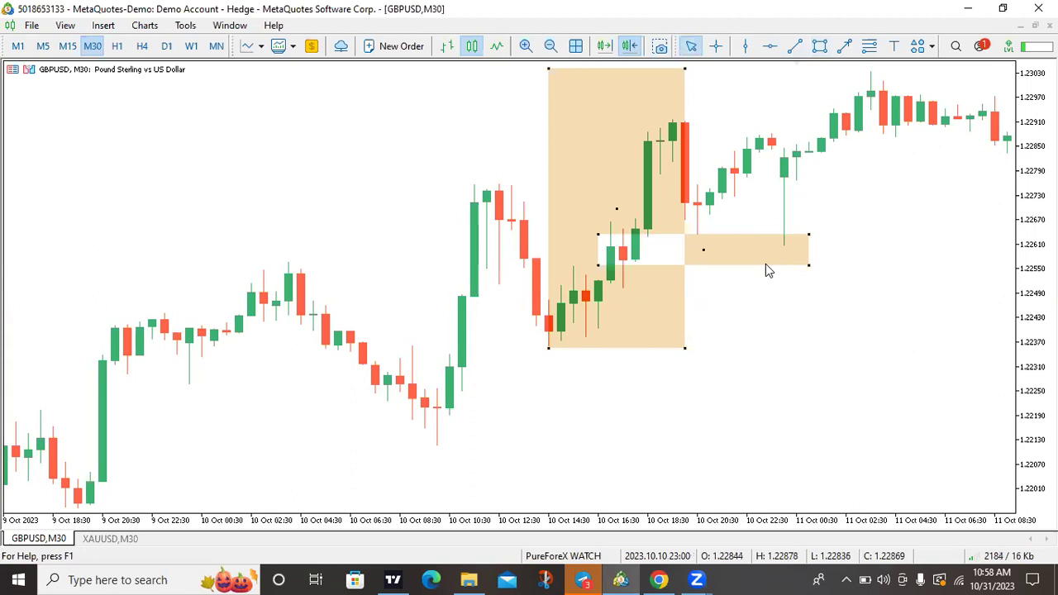
right_click(765, 265)
left_click(813, 276)
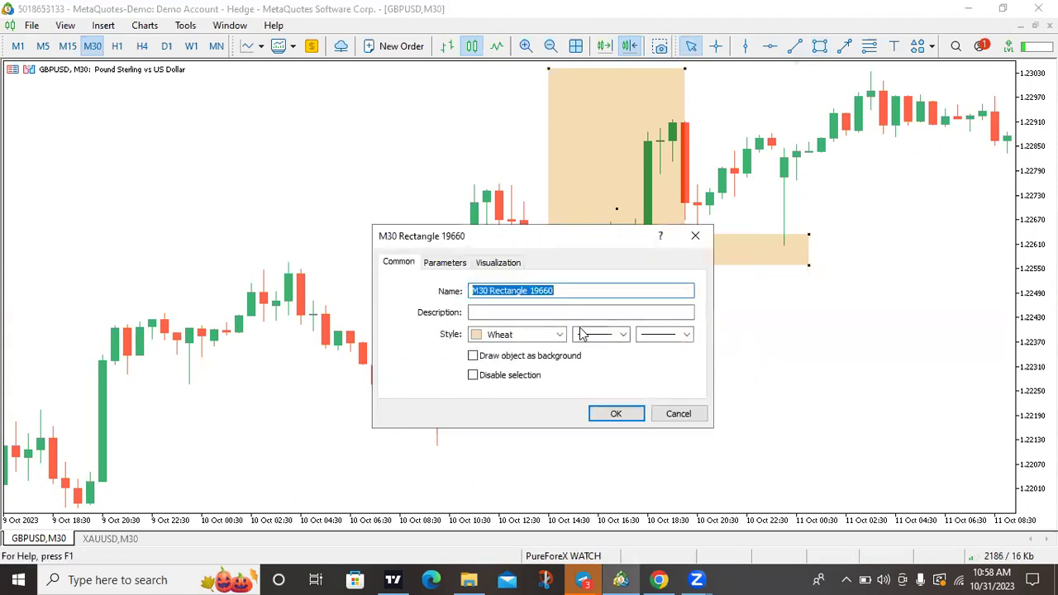
left_click(504, 334)
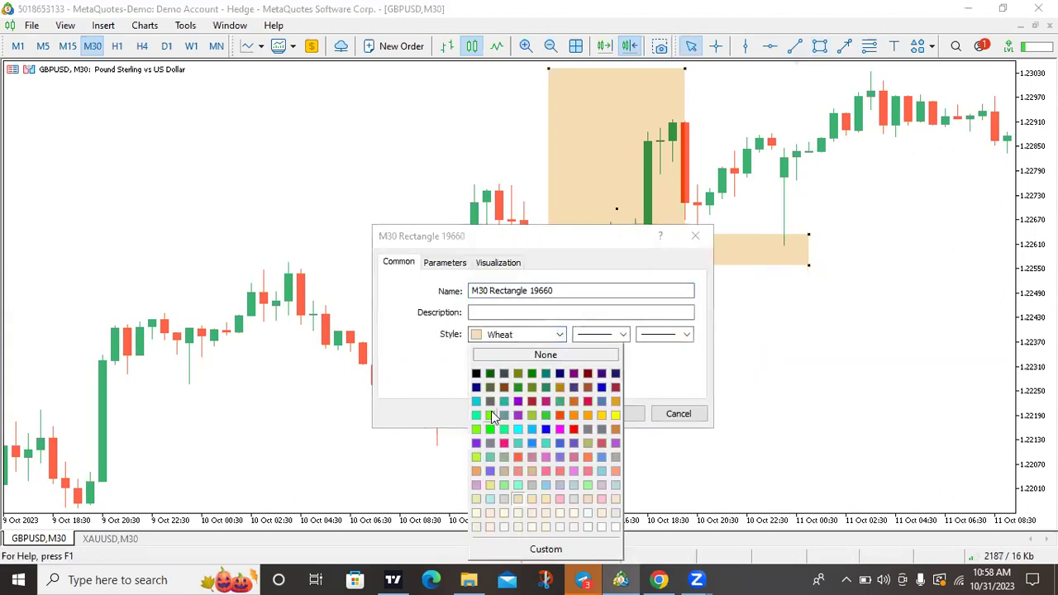
left_click(476, 401)
left_click(616, 413)
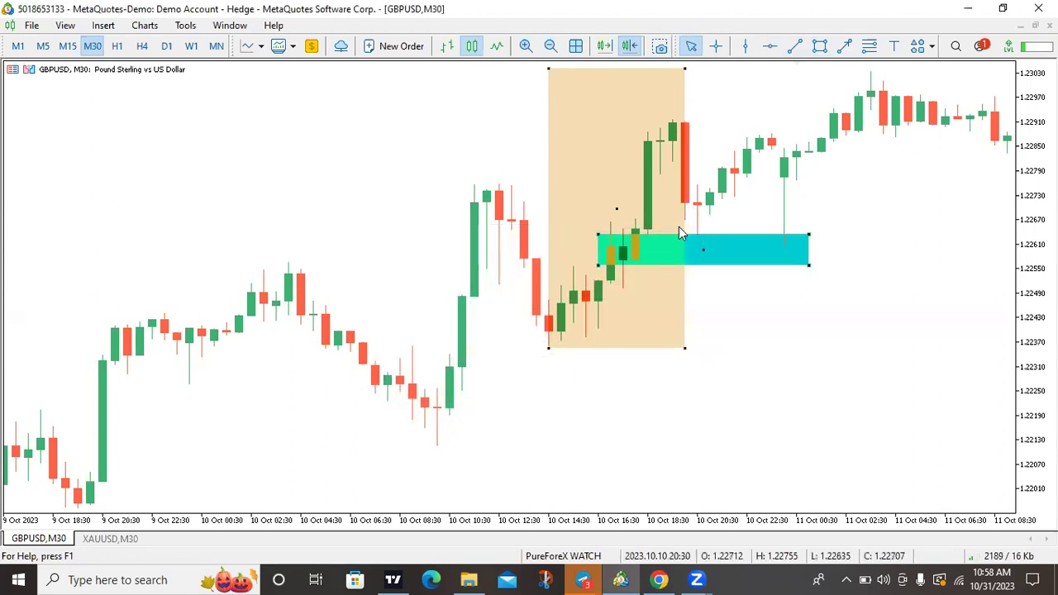
Delete the Wheat rectangle and check the turquoise zone against the 10 October candle on the H4 chart
right_click(671, 347)
left_click(707, 398)
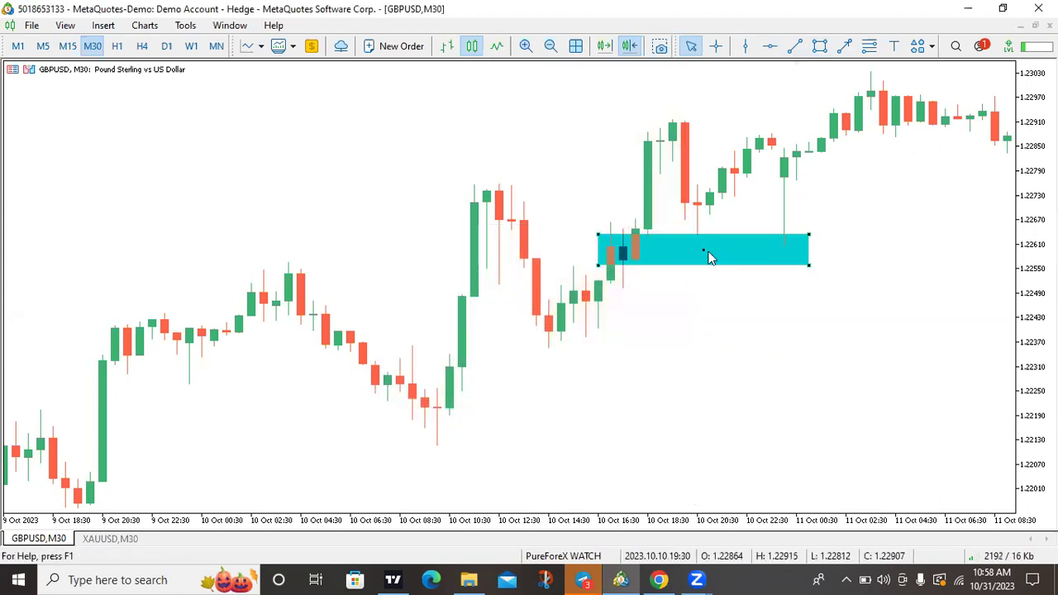
left_click(142, 45)
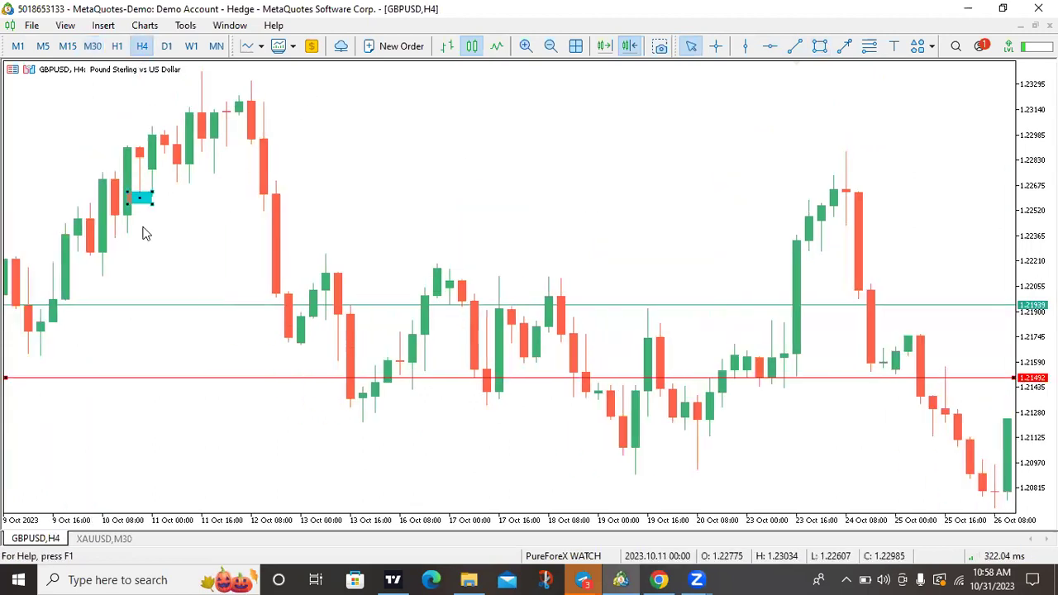
scroll(124, 235, "up", 5)
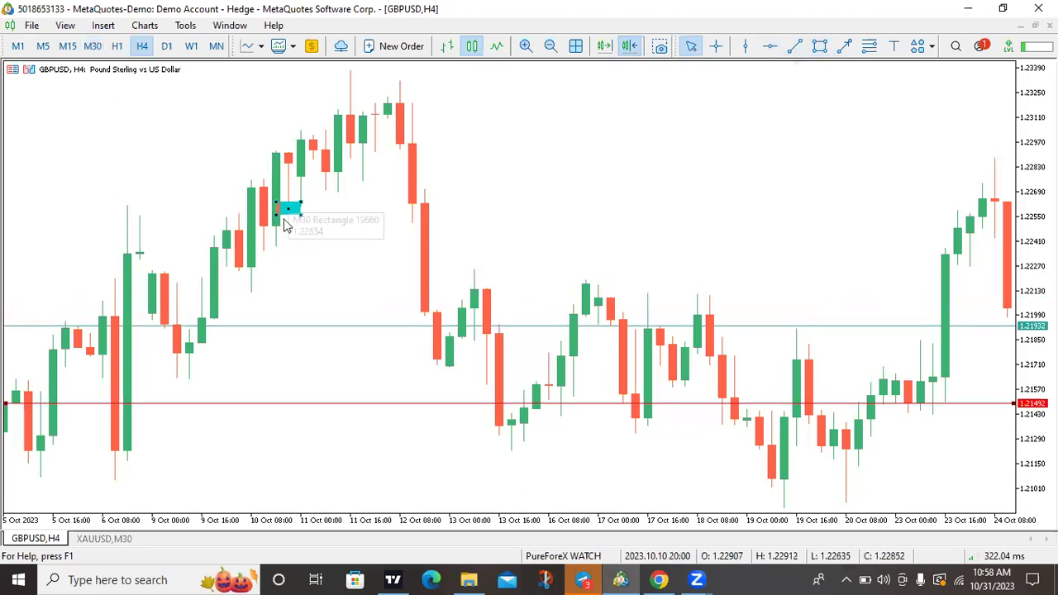
mouse_move(268, 200)
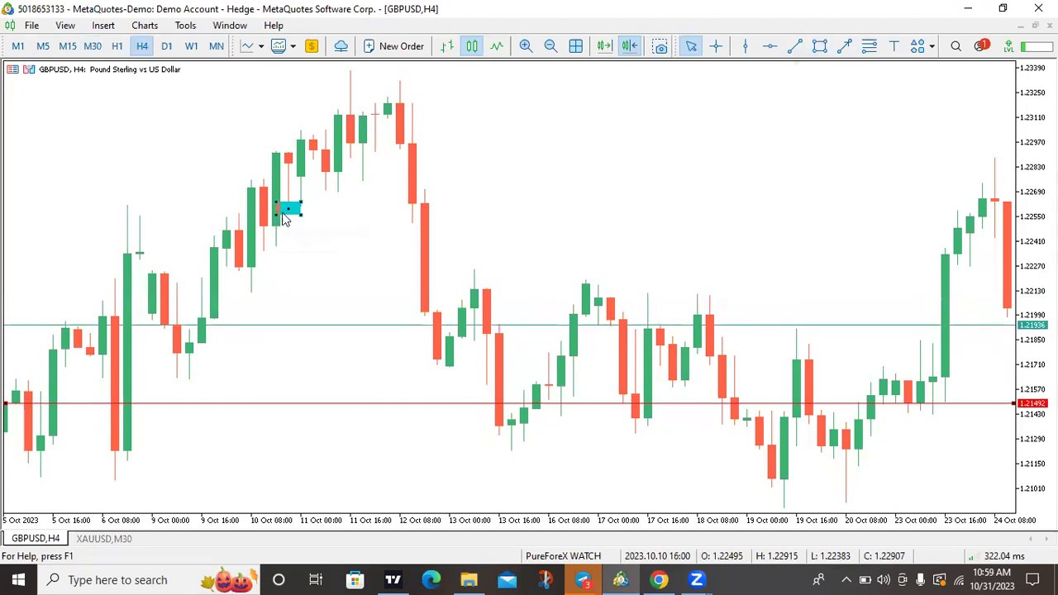
On the M30 chart, measure from the 11 October 00:00 wick low at about 1.2261 down to about 1.2250
left_click(104, 48)
scroll(462, 355, "down", 10)
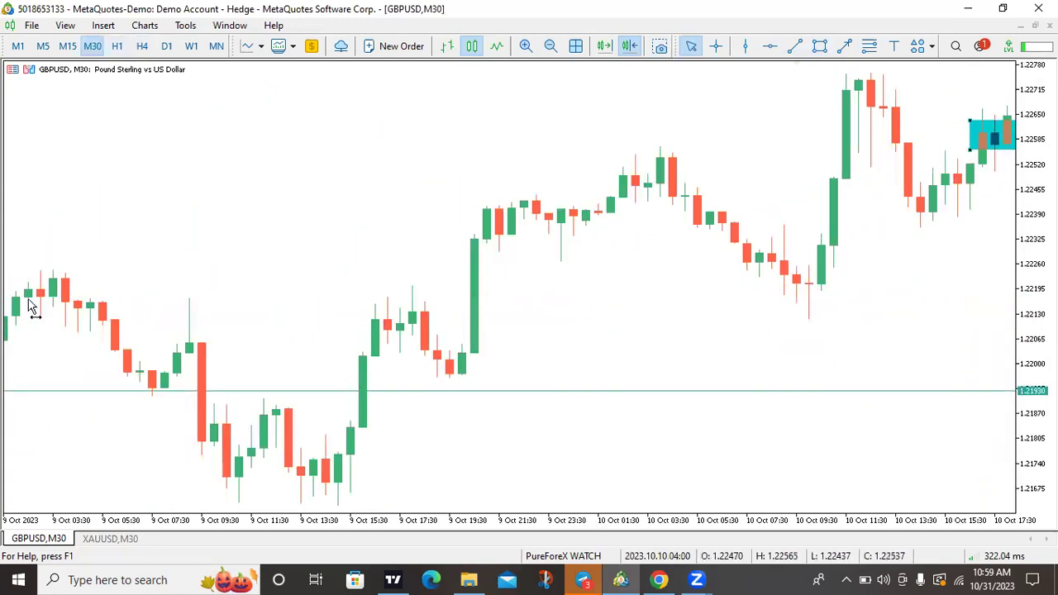
scroll(500, 323, "down", 5)
scroll(515, 344, "up", 1)
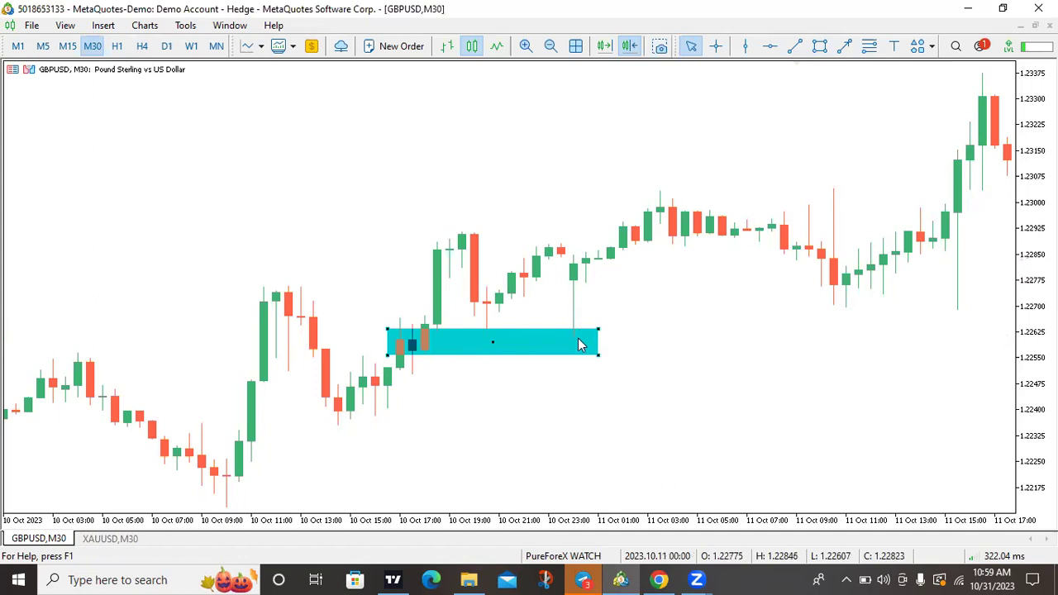
left_click(717, 47)
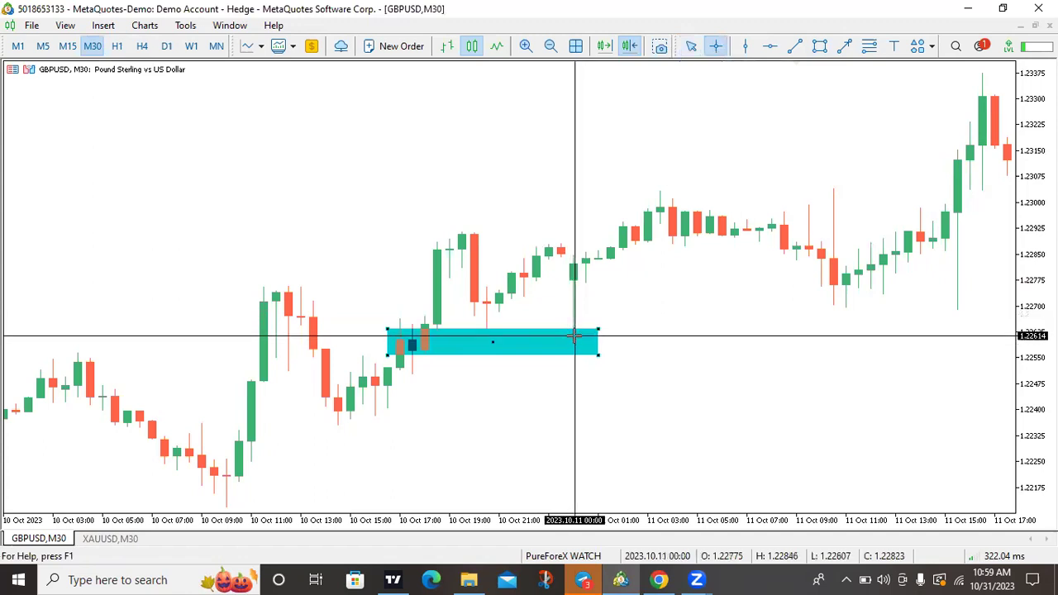
left_click_drag(573, 338, 575, 374)
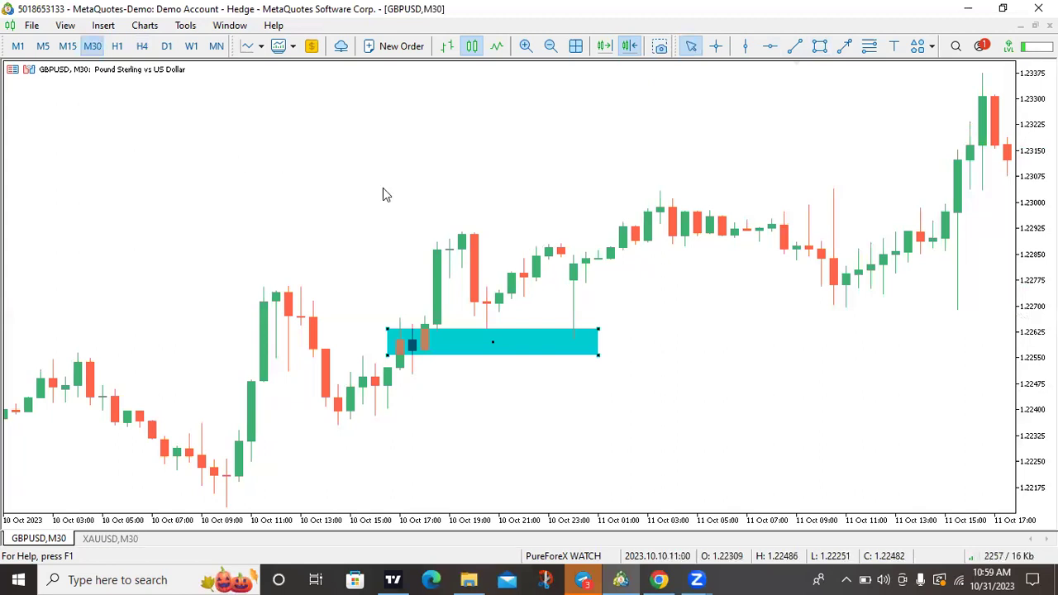
On the H4 chart, draw a rectangle over the bullish 11 October 12:00 candle, from about 1.2273 to 1.2323
left_click(142, 46)
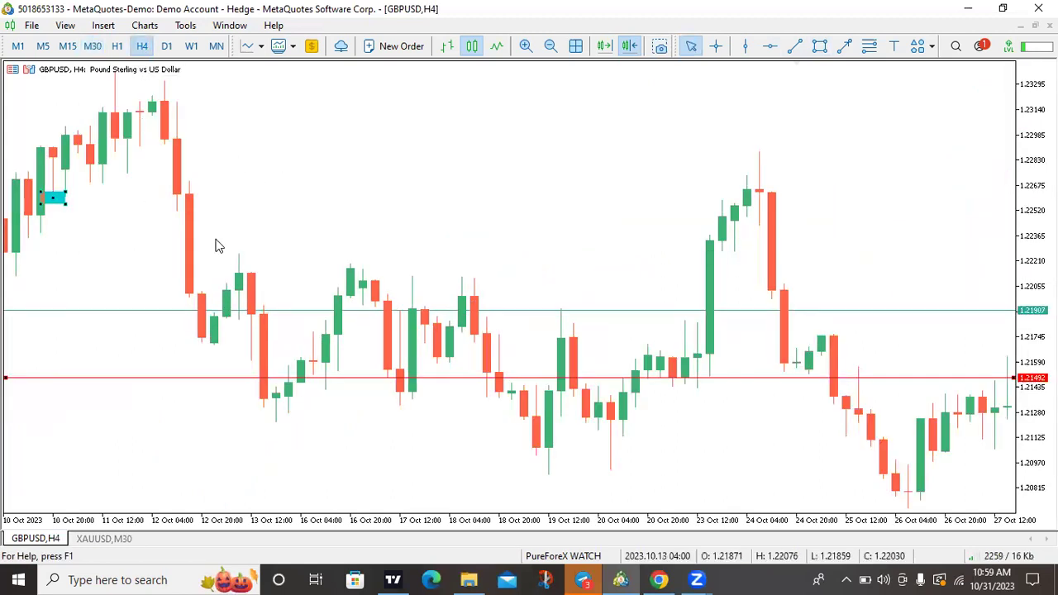
scroll(217, 243, "up", 10)
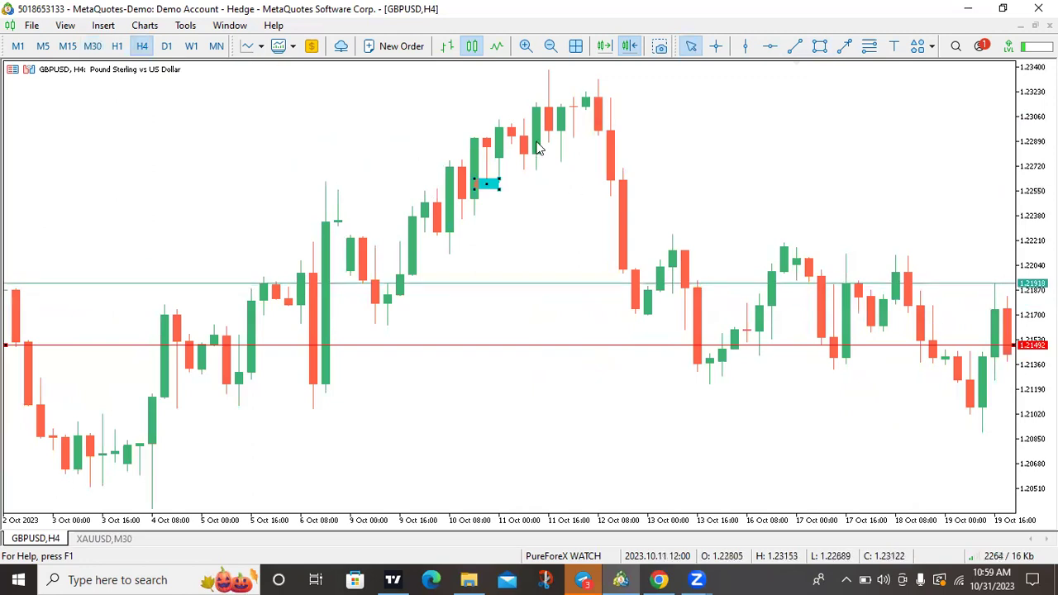
left_click(692, 50)
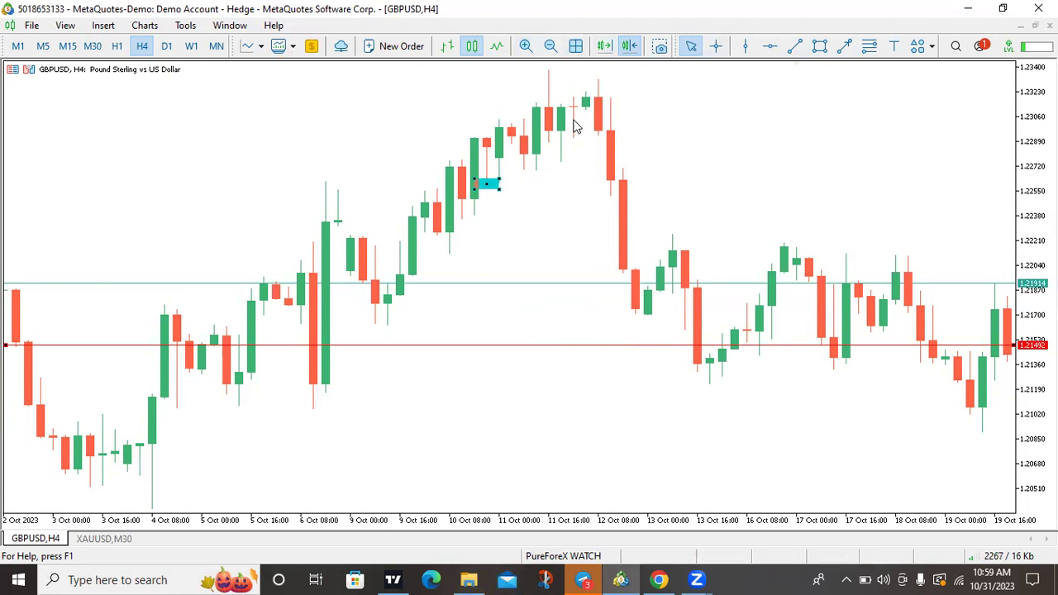
left_click_drag(306, 170, 493, 170)
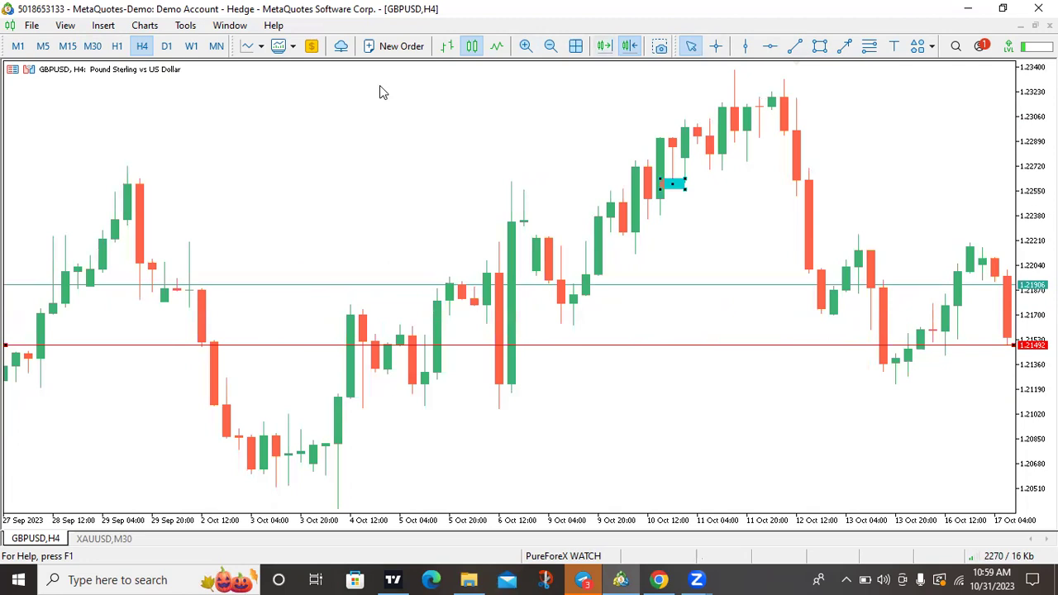
left_click(526, 45)
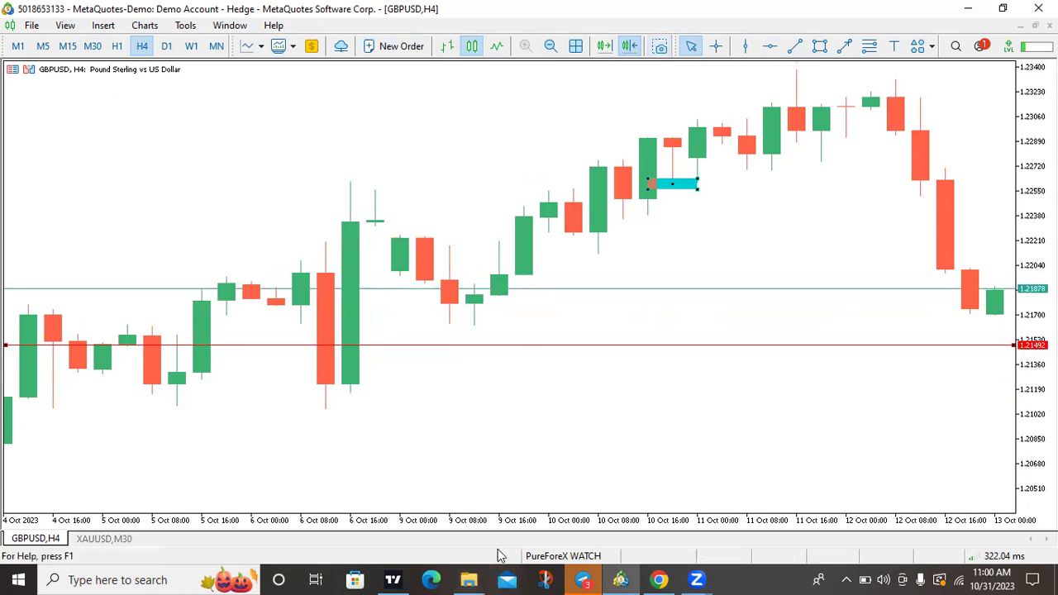
left_click(818, 45)
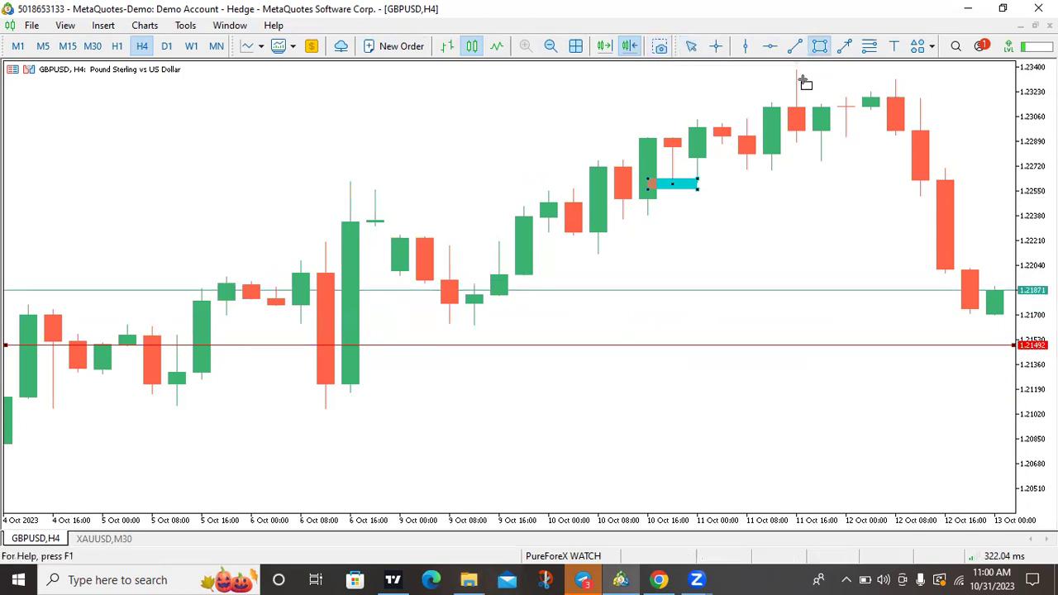
mouse_move(761, 163)
left_mouse_down()
mouse_move(779, 142)
mouse_move(781, 94)
left_mouse_up()
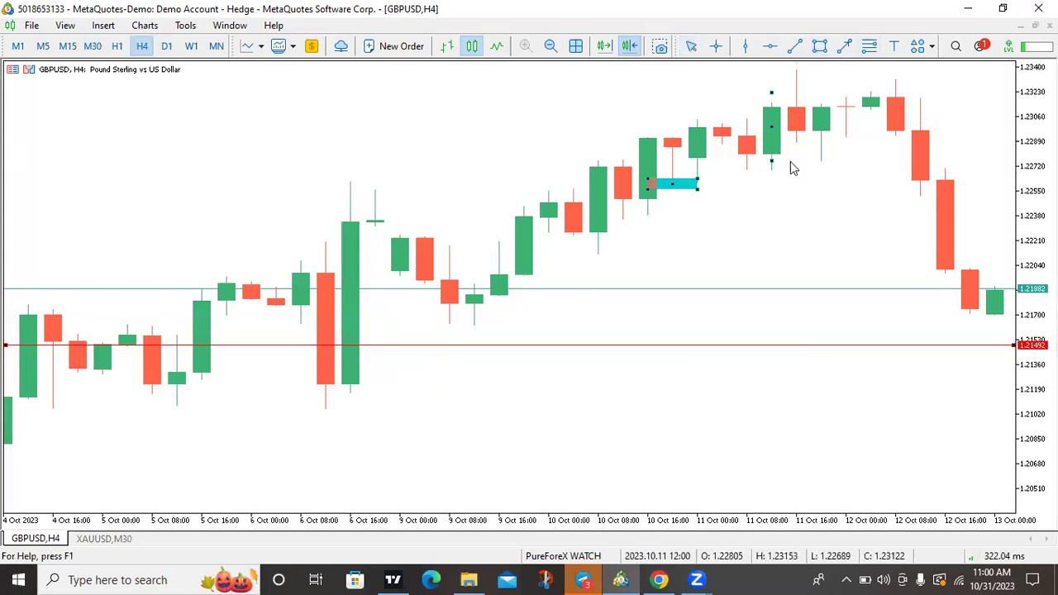
left_click_drag(773, 167, 793, 169)
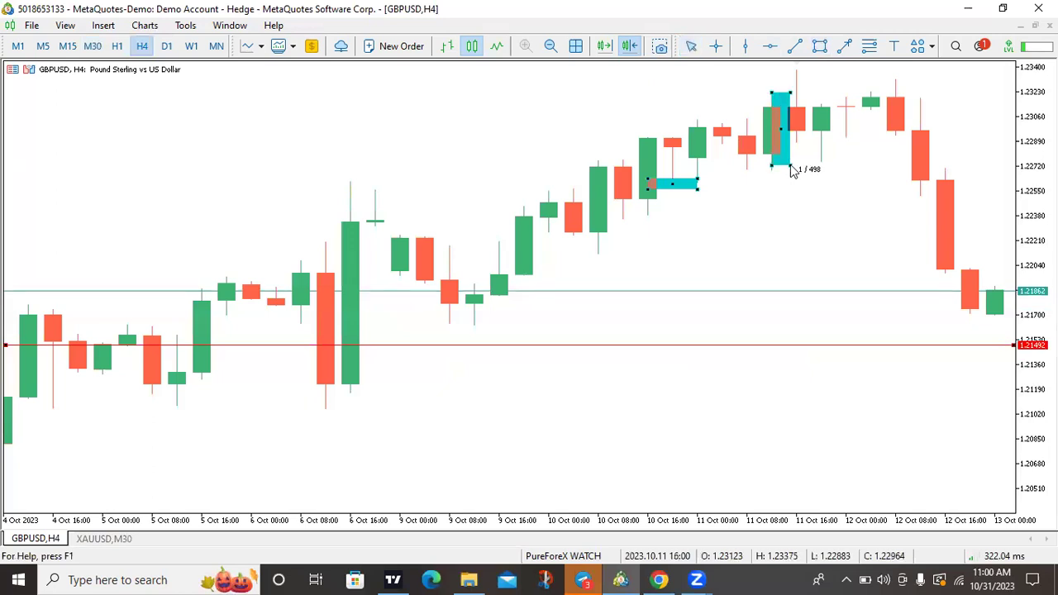
Adjust the rectangle around the engulfing candle to span 11 October 08:00 to 16:00, from about 1.2274 to 1.2323
mouse_move(784, 130)
left_mouse_down()
mouse_move(770, 127)
mouse_move(783, 130)
left_mouse_up()
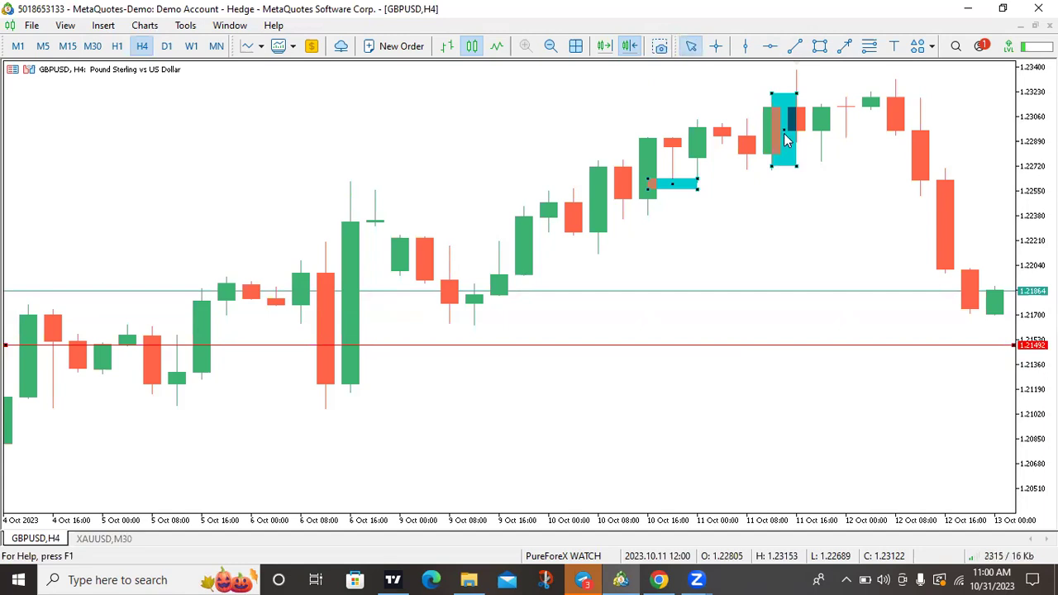
mouse_move(779, 130)
left_mouse_down()
mouse_move(769, 129)
mouse_move(779, 129)
left_mouse_up()
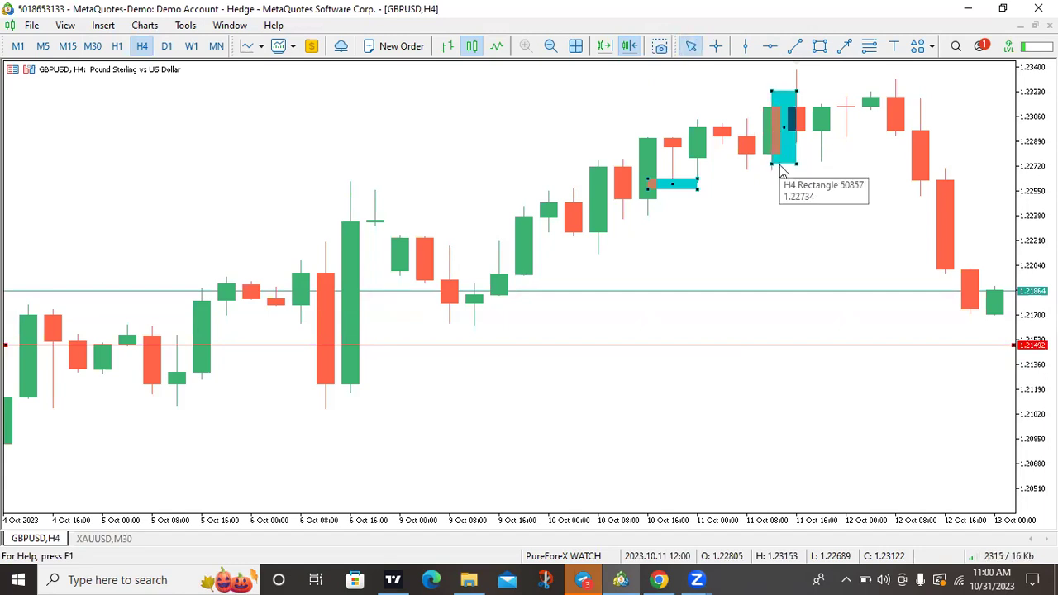
left_click_drag(772, 165, 765, 171)
mouse_move(784, 125)
left_mouse_down()
mouse_move(766, 142)
mouse_move(758, 133)
mouse_move(779, 141)
left_mouse_up()
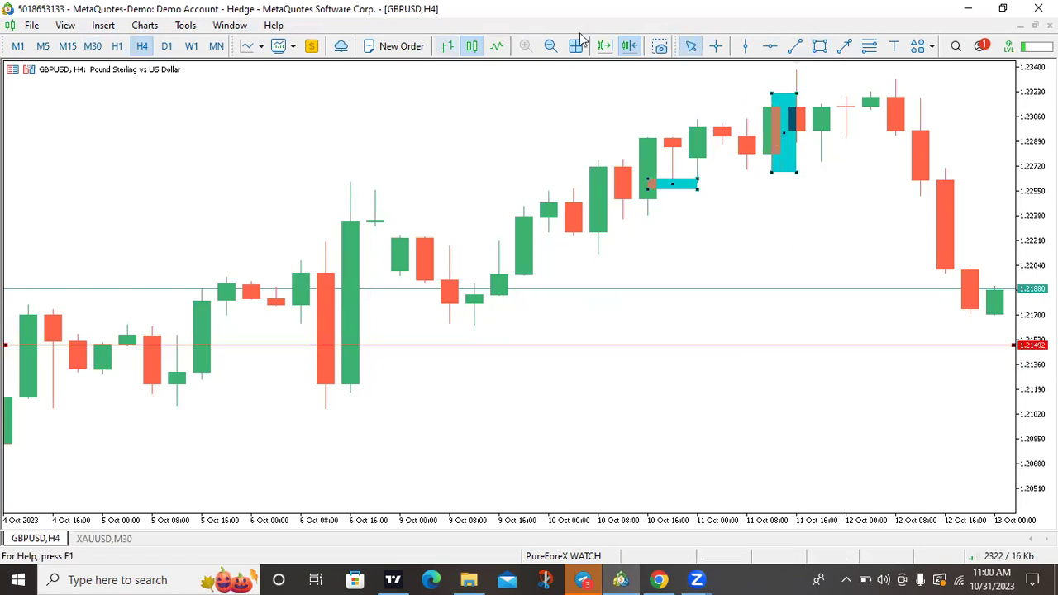
left_click(550, 47)
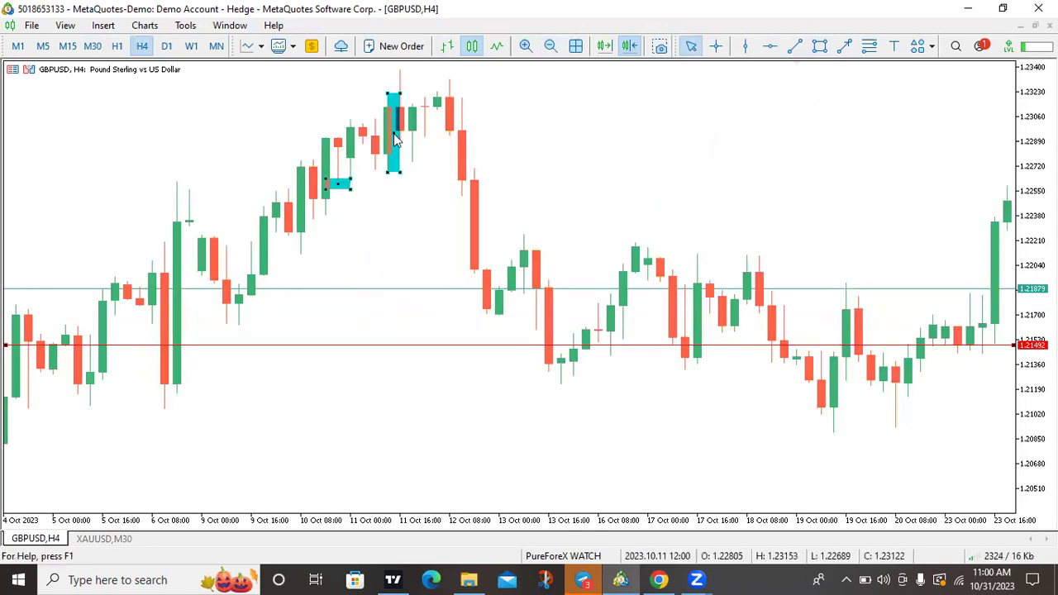
left_click_drag(387, 130, 396, 169)
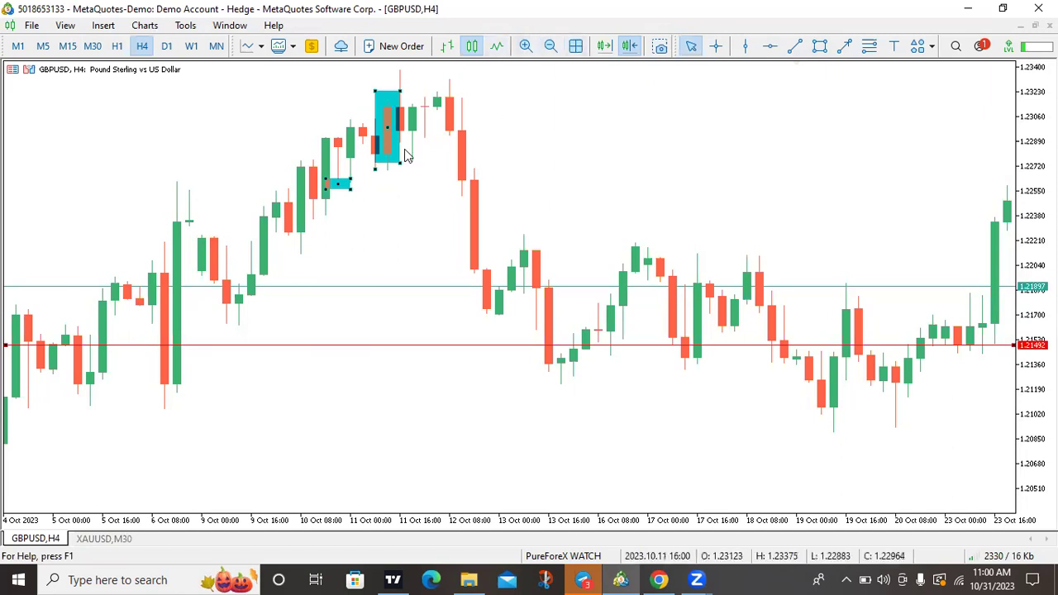
Change the colour of the rectangle around the 11 October engulfing candle to Wheat
right_click(388, 165)
left_click(438, 173)
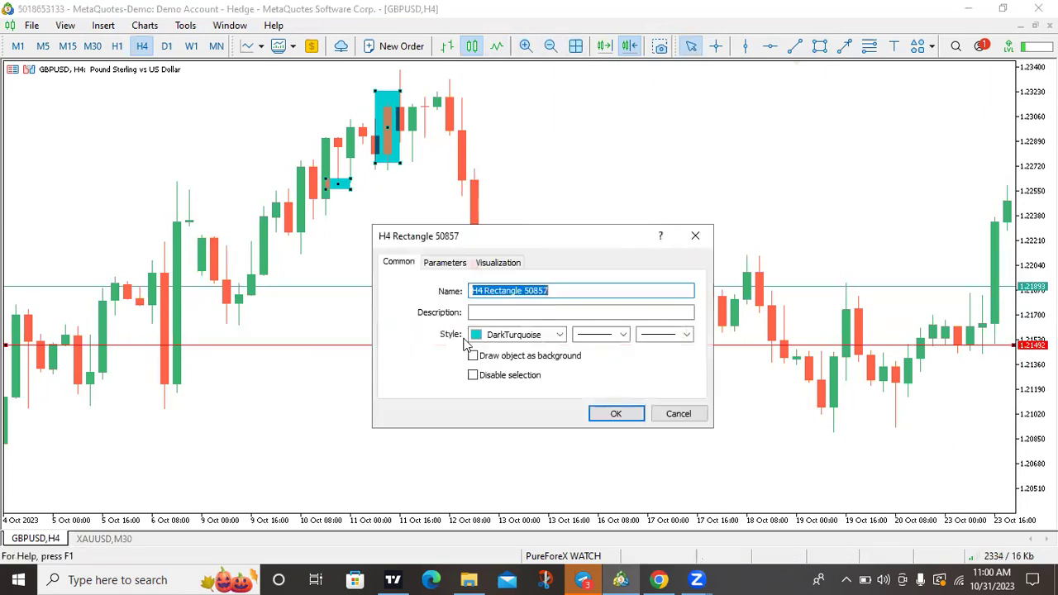
left_click(555, 335)
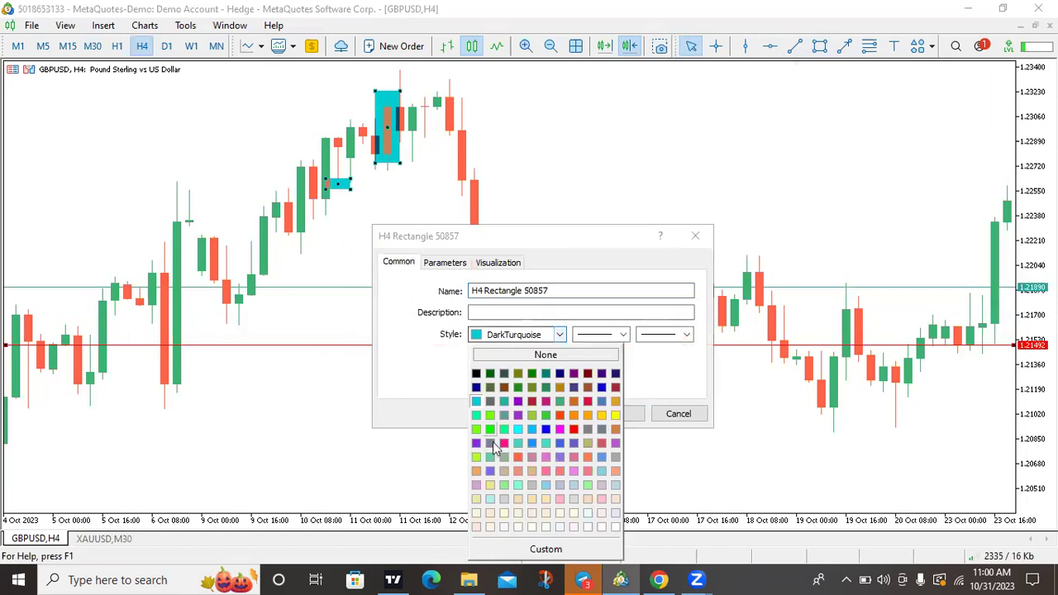
left_click(518, 499)
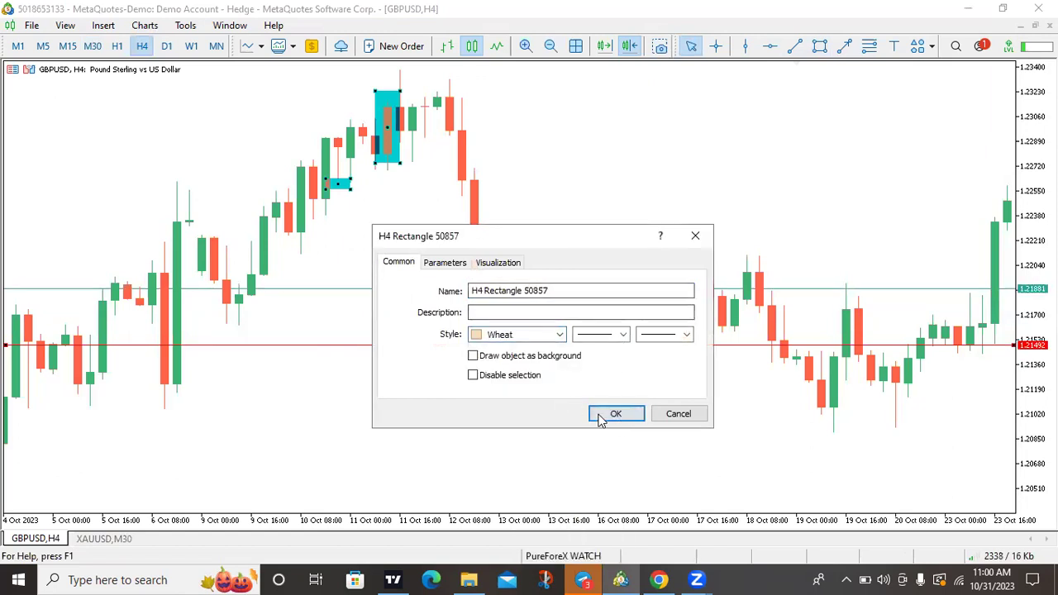
left_click(611, 415)
Bring the Wheat area of 11 October into view on the H1 chart to examine the candles inside it
scroll(397, 149, "up", 1)
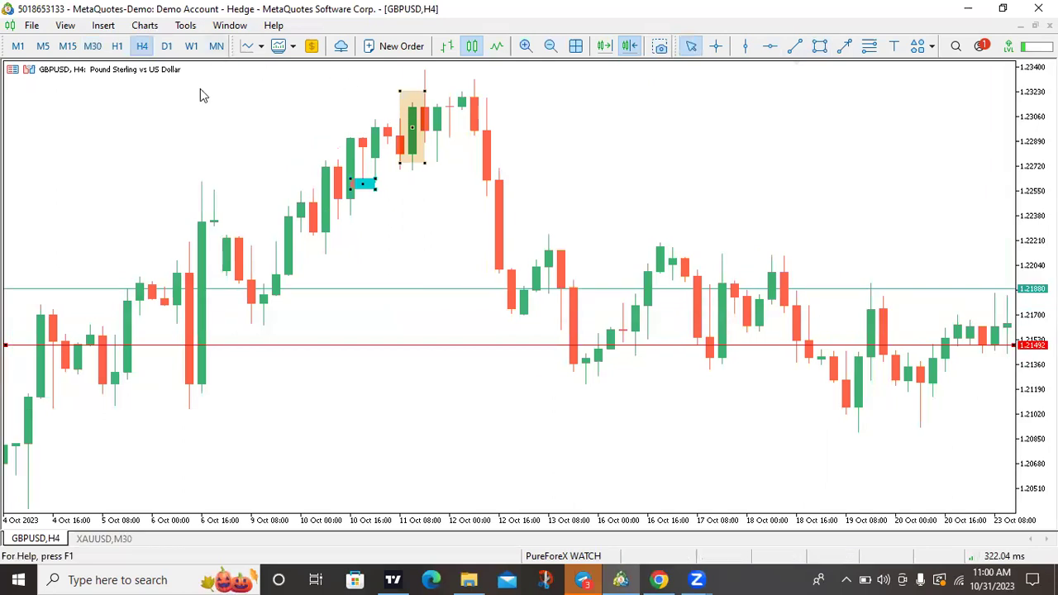
scroll(656, 194, "up", 4)
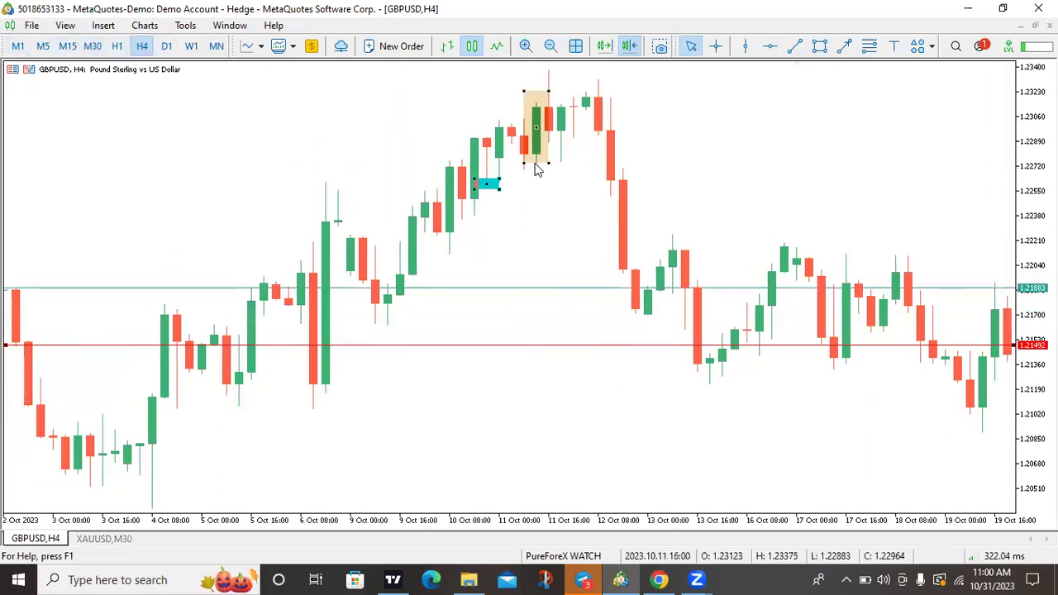
left_click(117, 46)
scroll(276, 297, "down", 10)
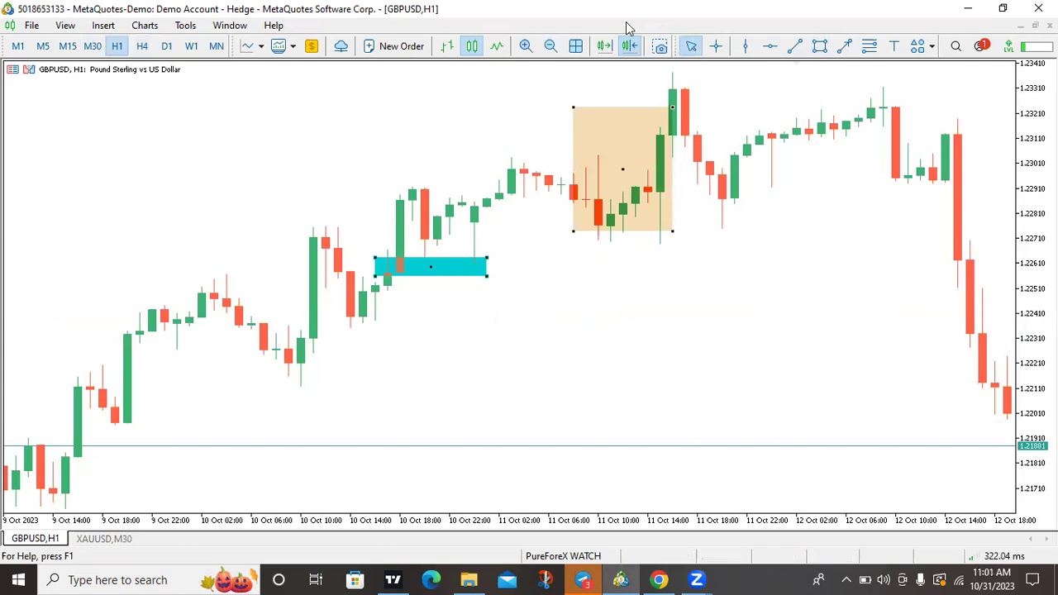
Trace the rise, pullback and further rise through the Wheat area freehand, and clear the sketch
left_click(744, 46)
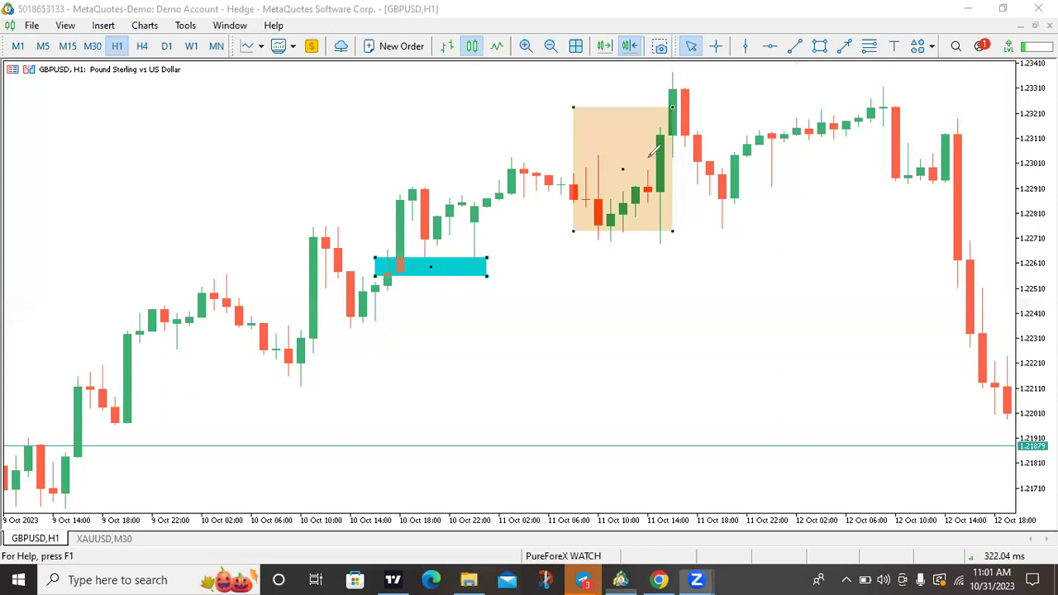
mouse_move(649, 156)
left_mouse_down()
mouse_move(657, 195)
mouse_move(689, 88)
left_mouse_up()
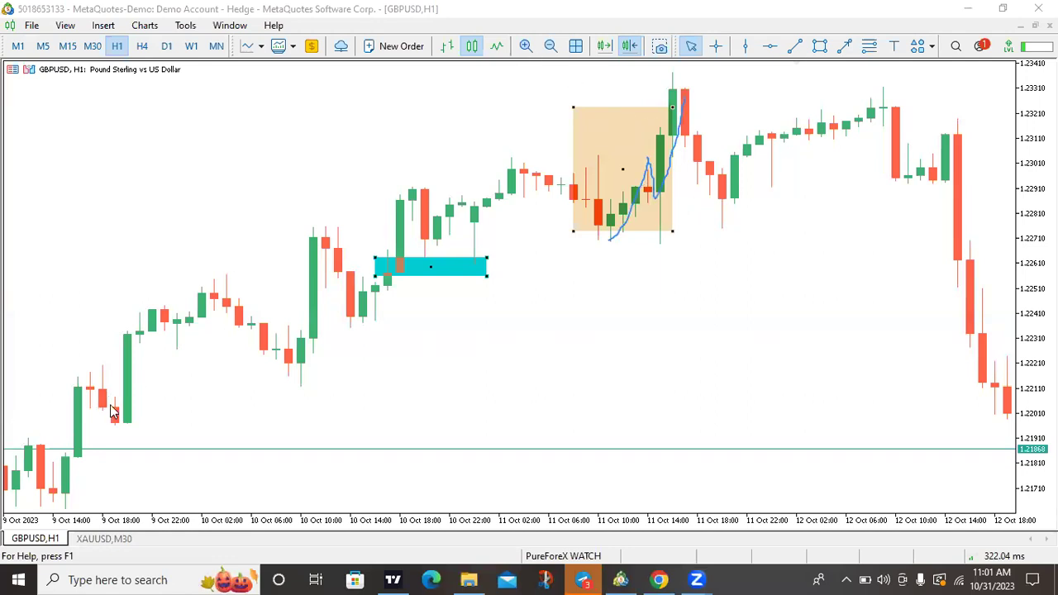
key("ctrl+z")
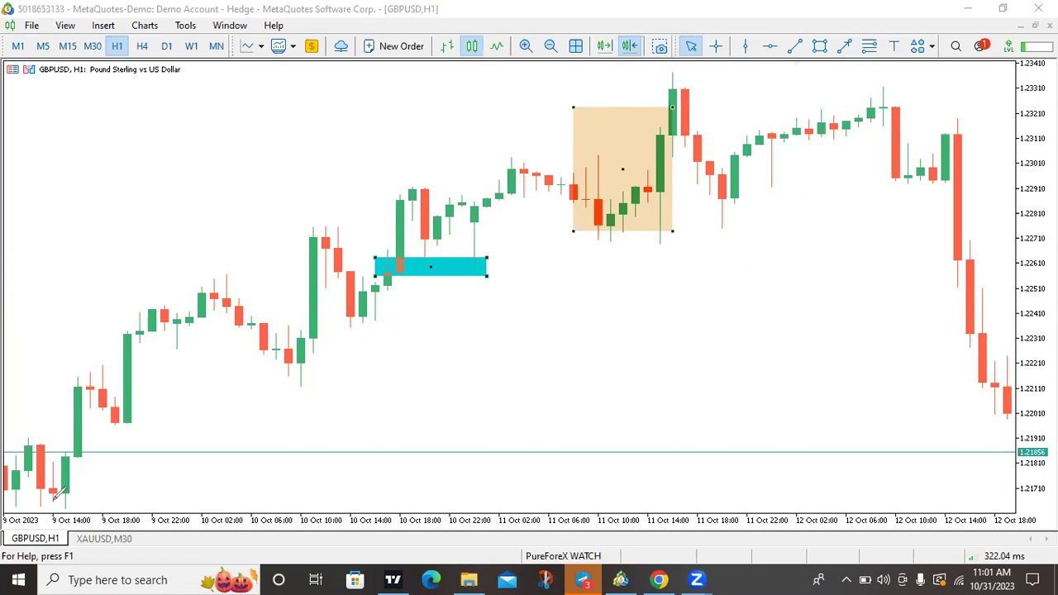
Draw a zone rectangle over the H1 base from about 1.2288 to 1.2294, extending to 12 October 00:00, and delete the large Wheat rectangle
left_click(819, 45)
left_click_drag(618, 180, 769, 196)
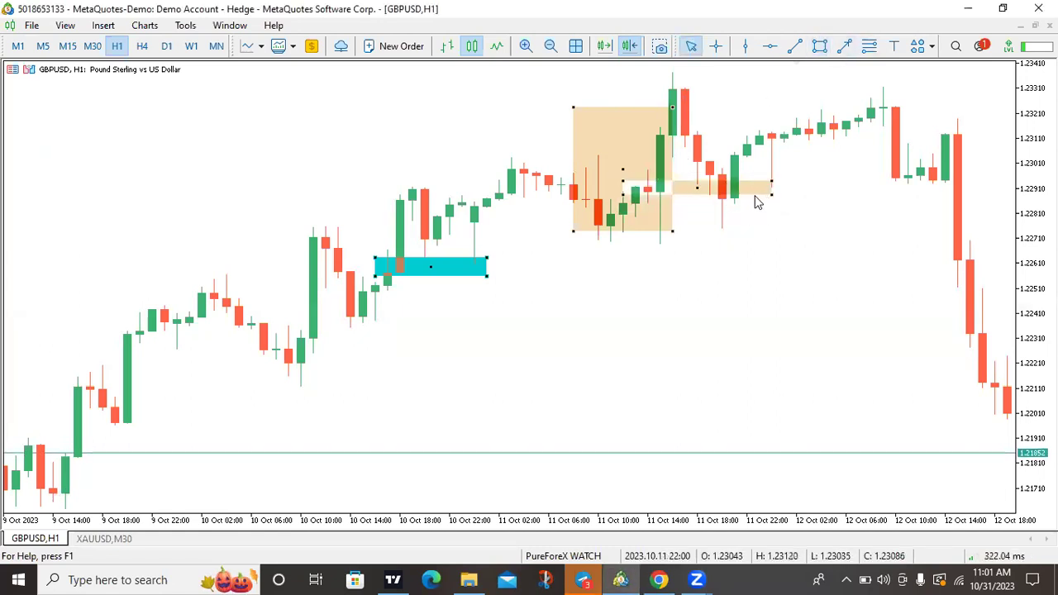
right_click(583, 106)
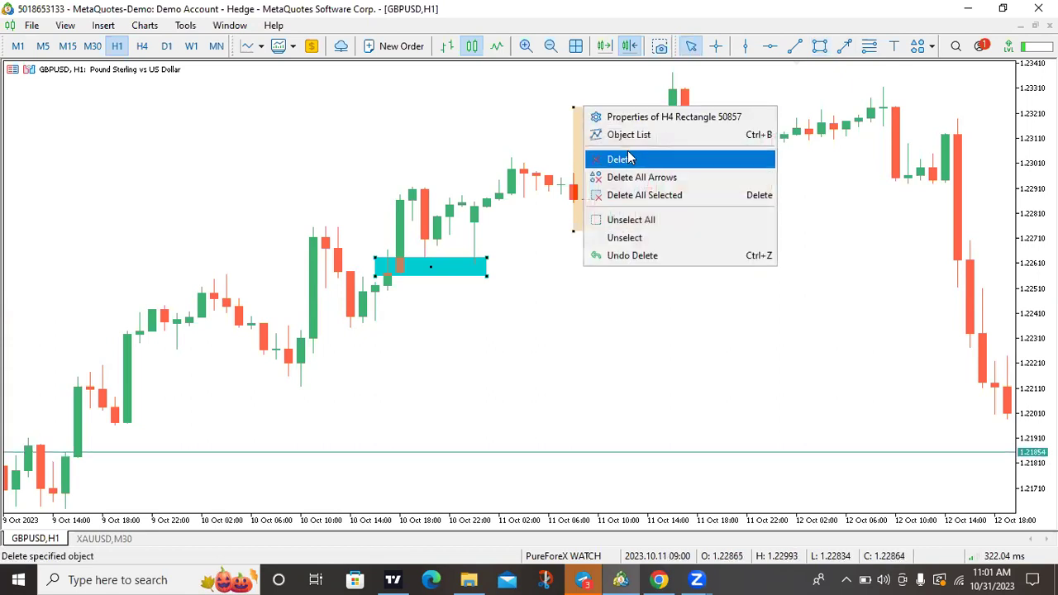
left_click(628, 159)
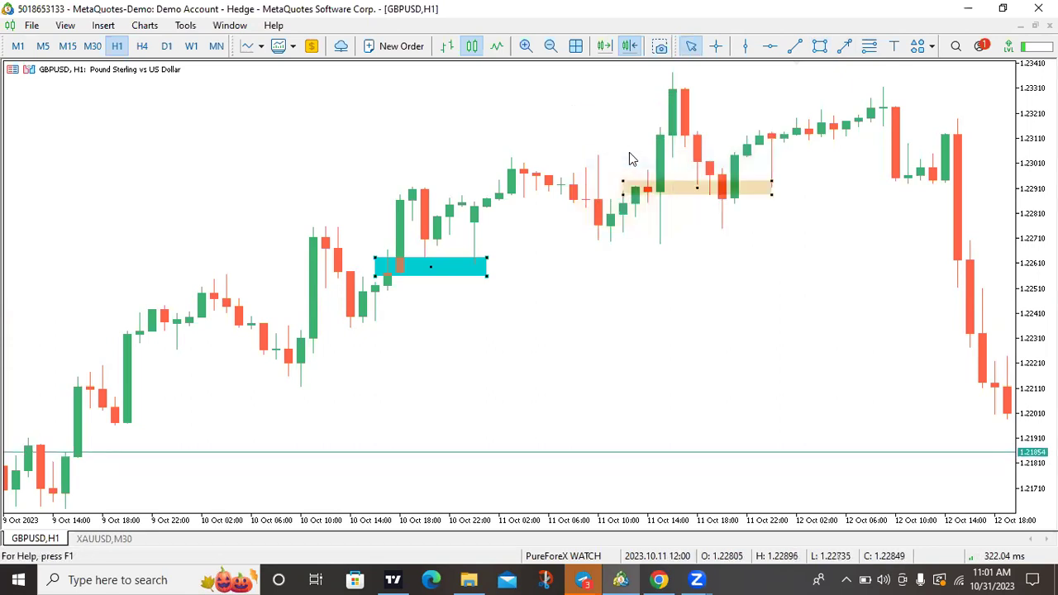
Colour the new H1 base zone DarkTurquoise and deselect it
right_click(771, 188)
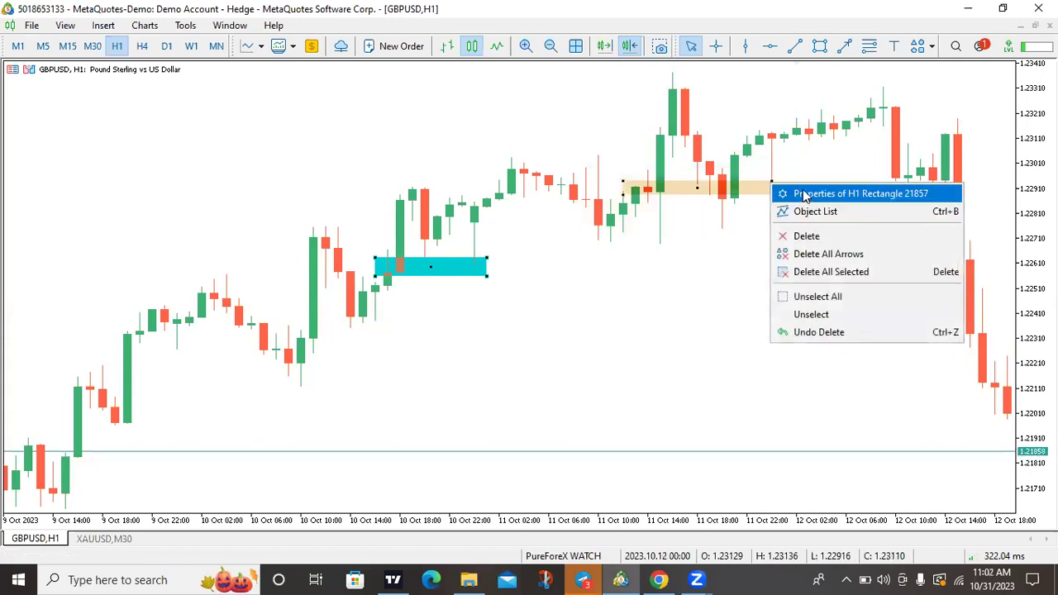
left_click(804, 195)
left_click(559, 334)
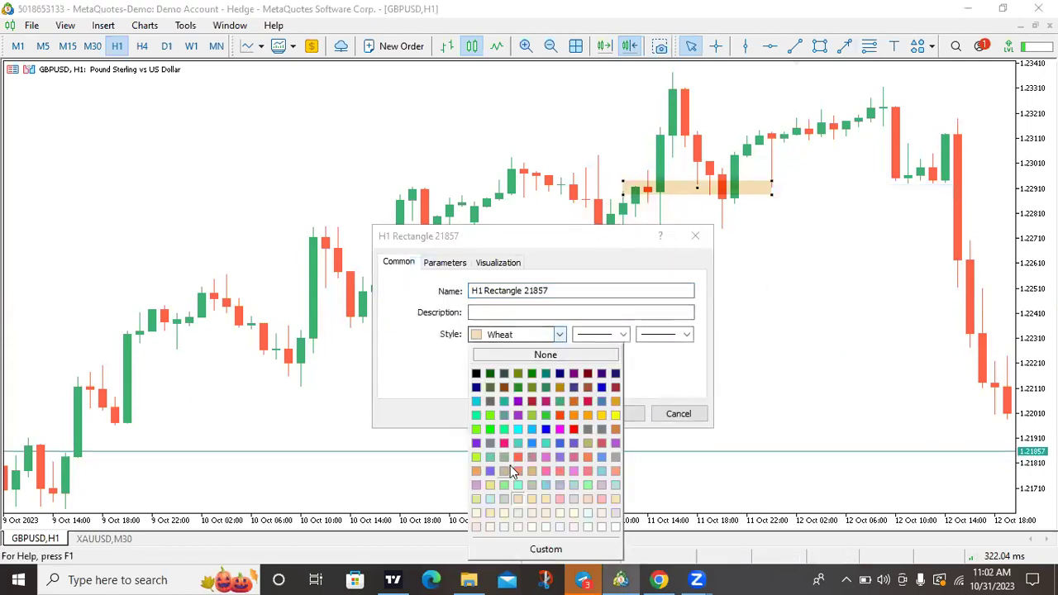
left_click(476, 443)
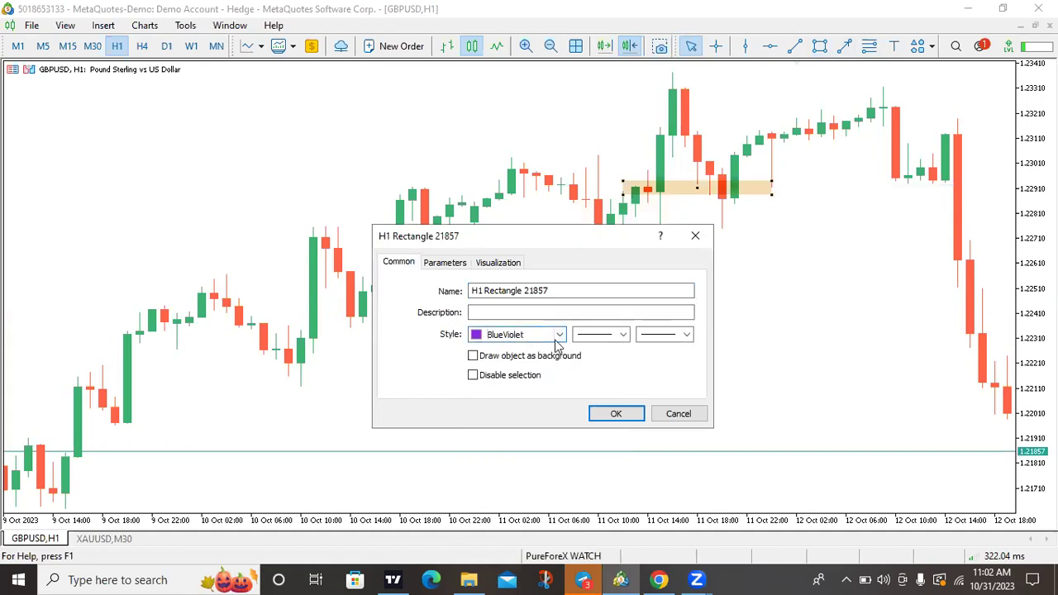
left_click(558, 336)
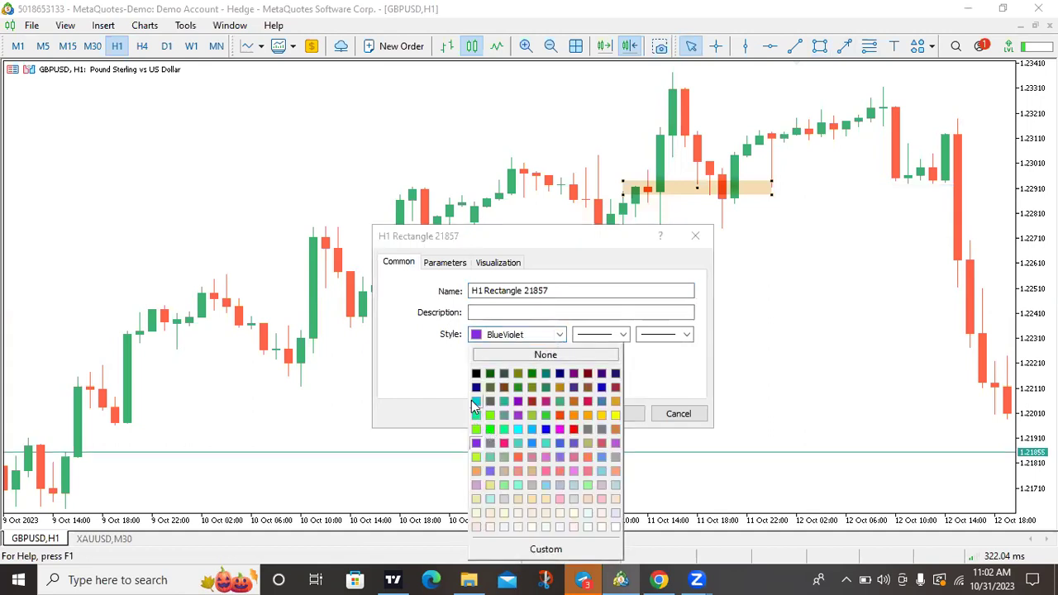
left_click(476, 401)
left_click(616, 416)
left_click(708, 199)
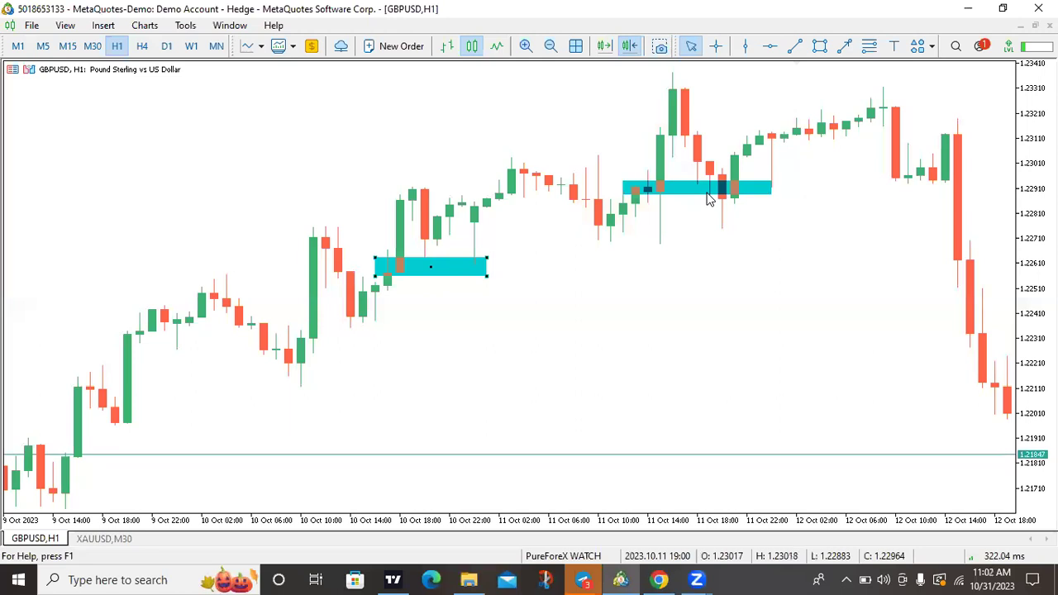
Check the new turquoise zone against the 11 October candles on the H4 chart, and return to the H1 chart
left_click(141, 46)
scroll(220, 228, "up", 3)
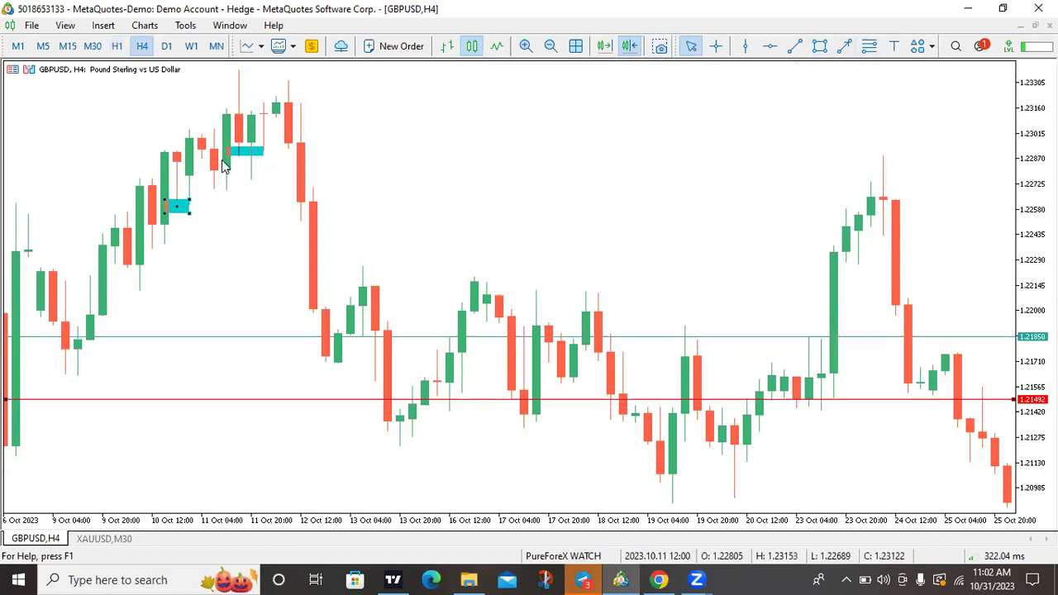
left_click(92, 46)
left_click(117, 46)
On the H1 chart, measure from inside the upper turquoise zone at about 1.2291 down to 1.2280 near the 11 October 21:00 candle
left_click_drag(897, 300, 524, 272)
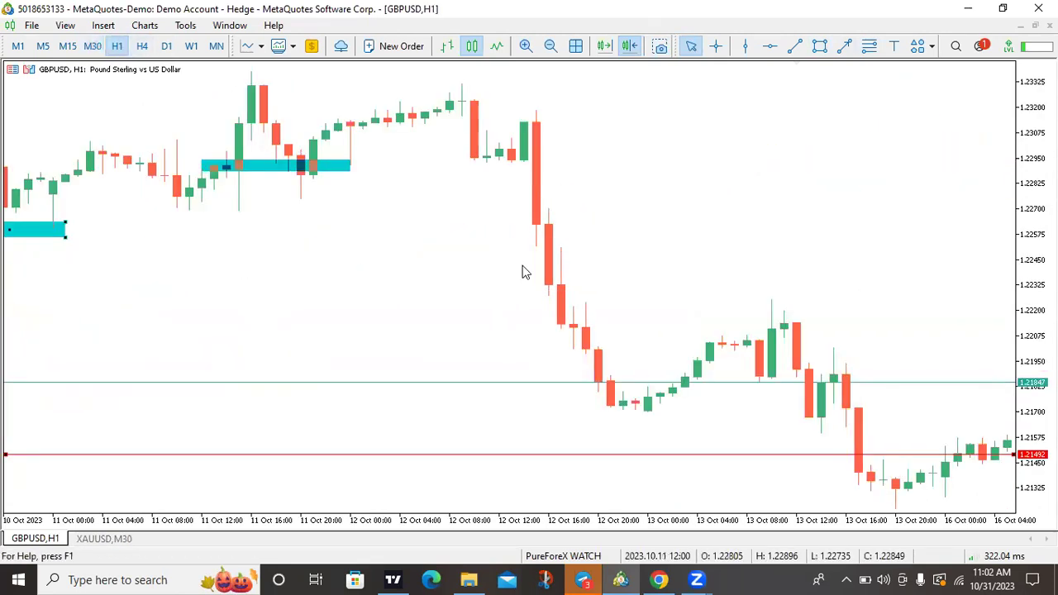
left_click_drag(323, 276, 638, 255)
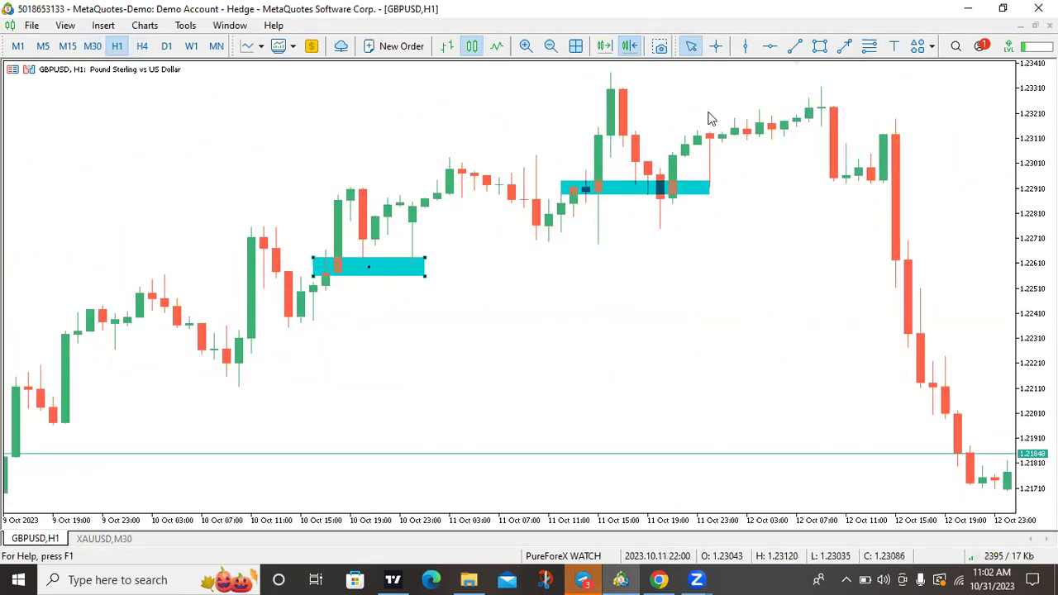
left_click(716, 46)
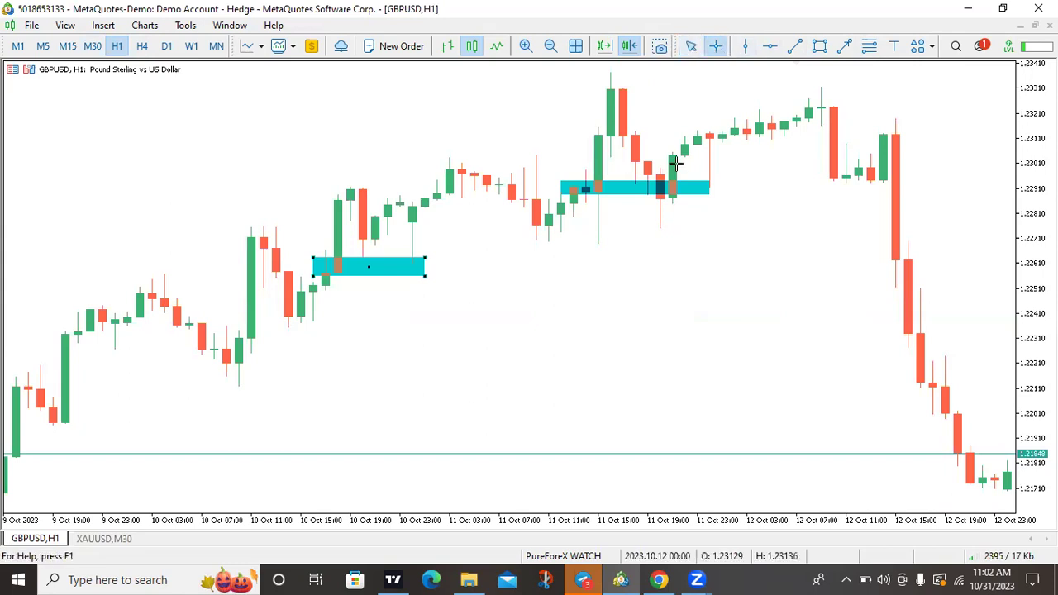
left_click_drag(667, 189, 671, 216)
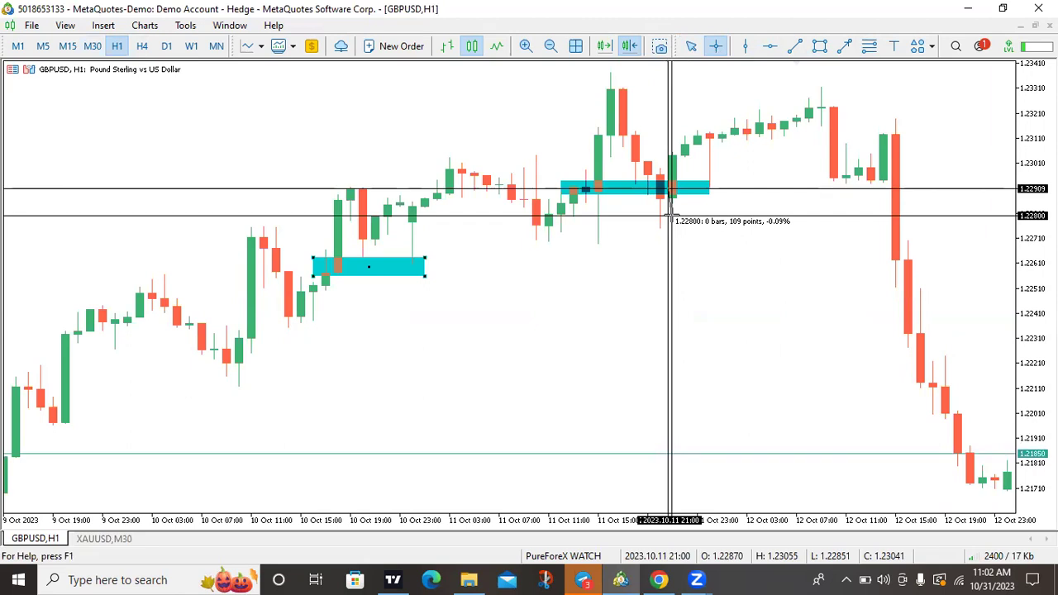
Measure from about 1.2291 in the upper turquoise zone up to about 1.2334, at the 11 October 20:00 candle, and close the measurement
left_click_drag(671, 217, 673, 215)
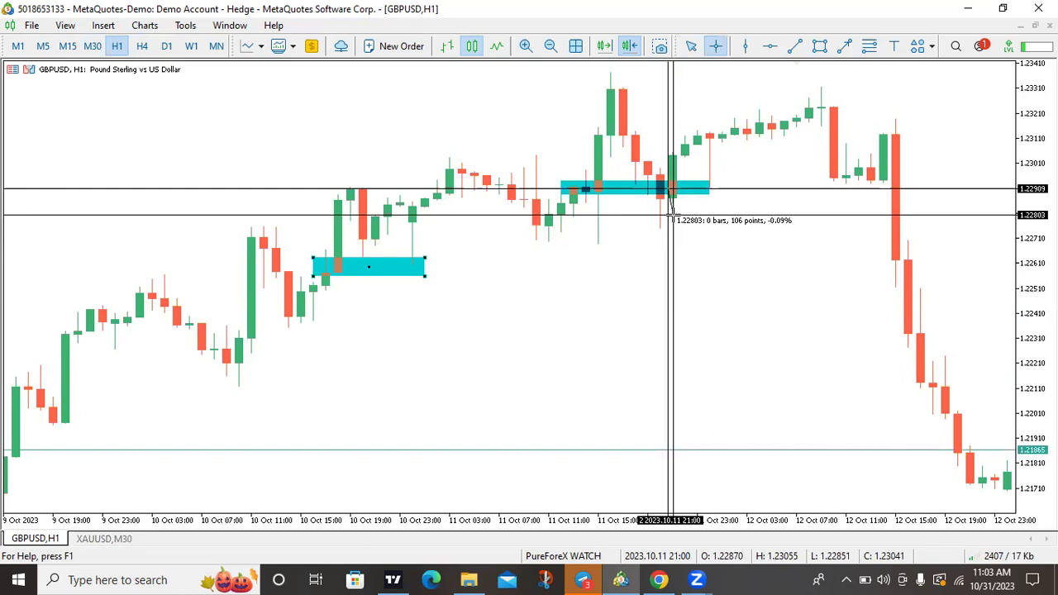
left_click_drag(671, 216, 666, 79)
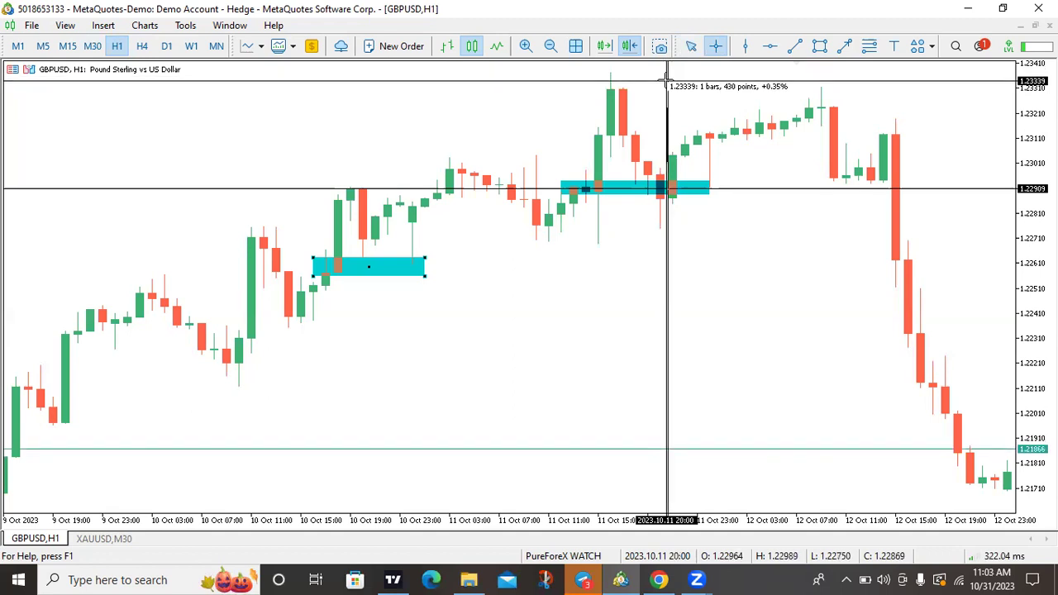
left_click_drag(666, 81, 668, 89)
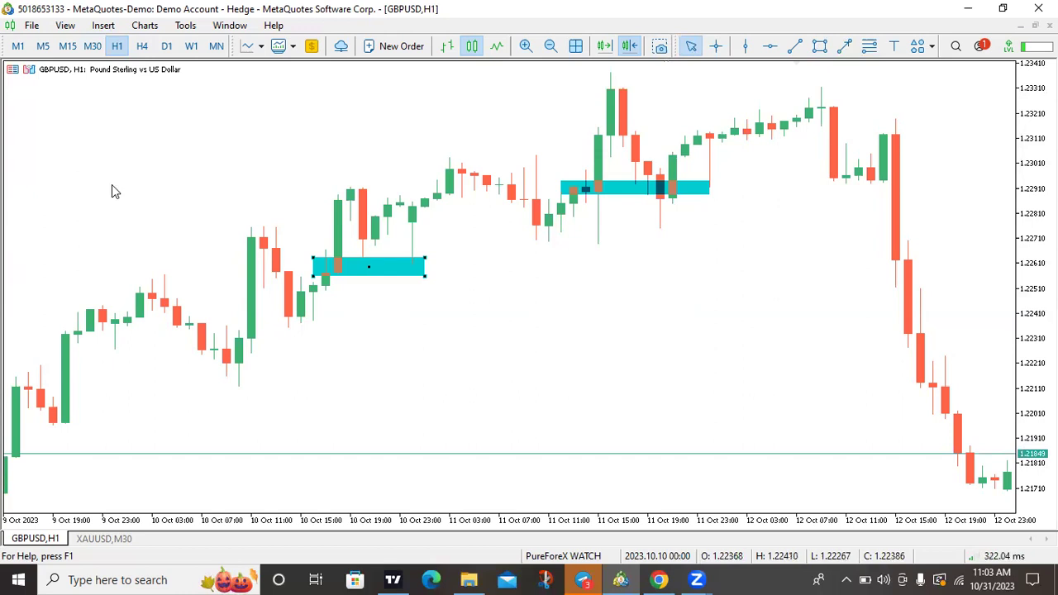
Show the GBPUSD H4 rally from 28 June to 17 July 2023
left_click(141, 45)
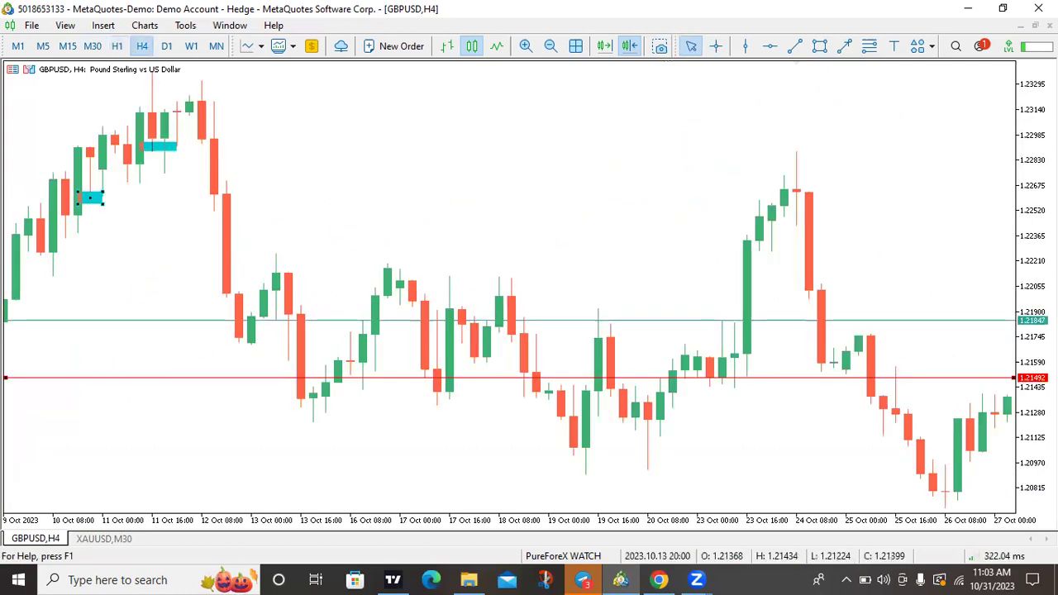
scroll(227, 133, "up", 15)
scroll(316, 366, "up", 15)
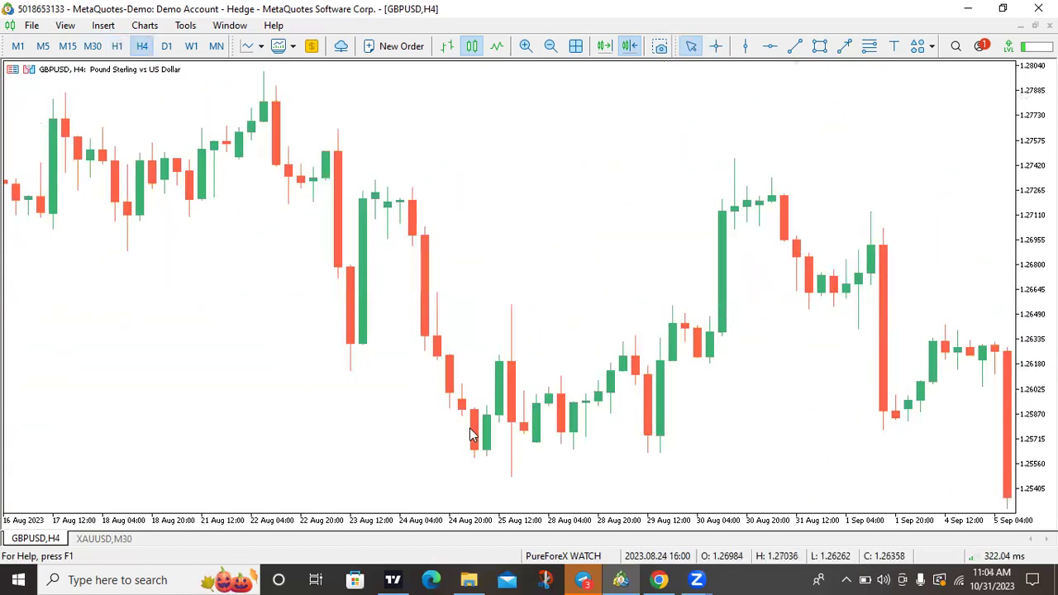
scroll(693, 435, "up", 15)
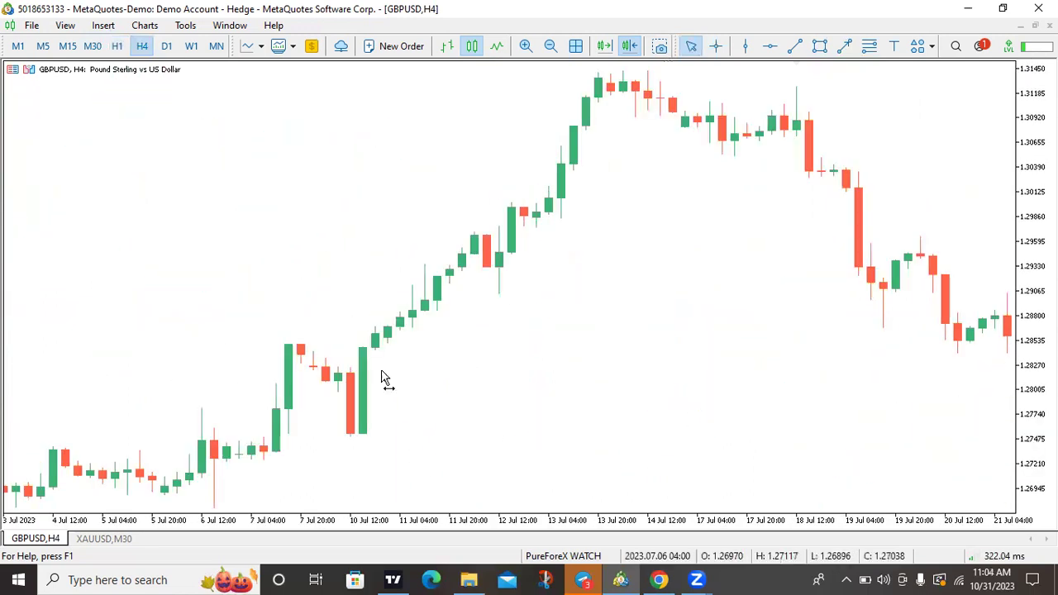
left_click_drag(665, 416, 604, 399)
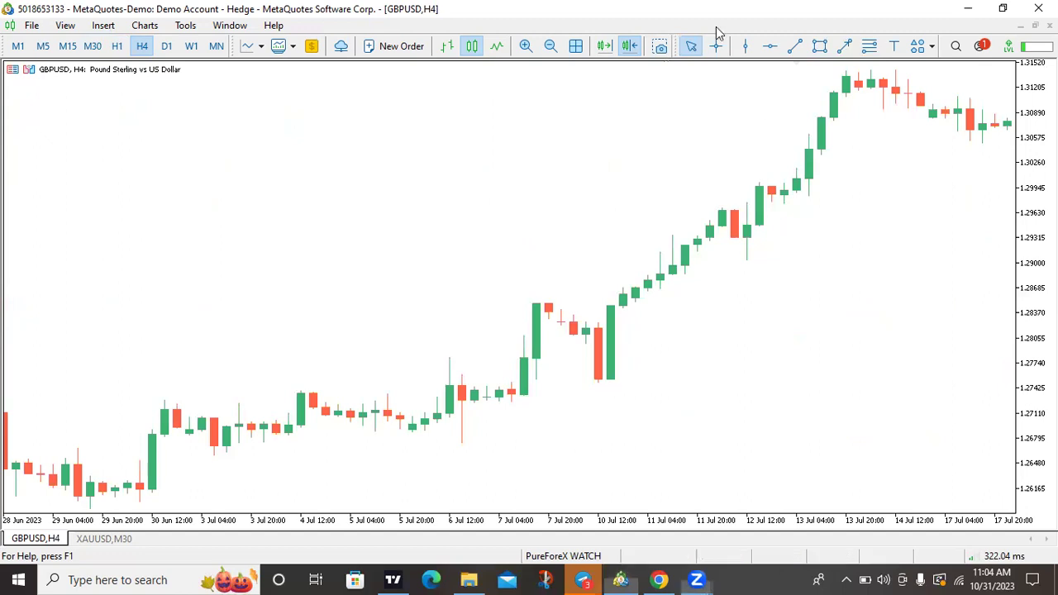
Sketch rising swing waves and a sloping line under the 29 June to 13 July rally, and erase the sketches
mouse_move(90, 503)
left_mouse_down()
mouse_move(472, 441)
mouse_move(559, 295)
mouse_move(638, 378)
mouse_move(818, 169)
left_mouse_up()
left_click_drag(404, 500, 825, 328)
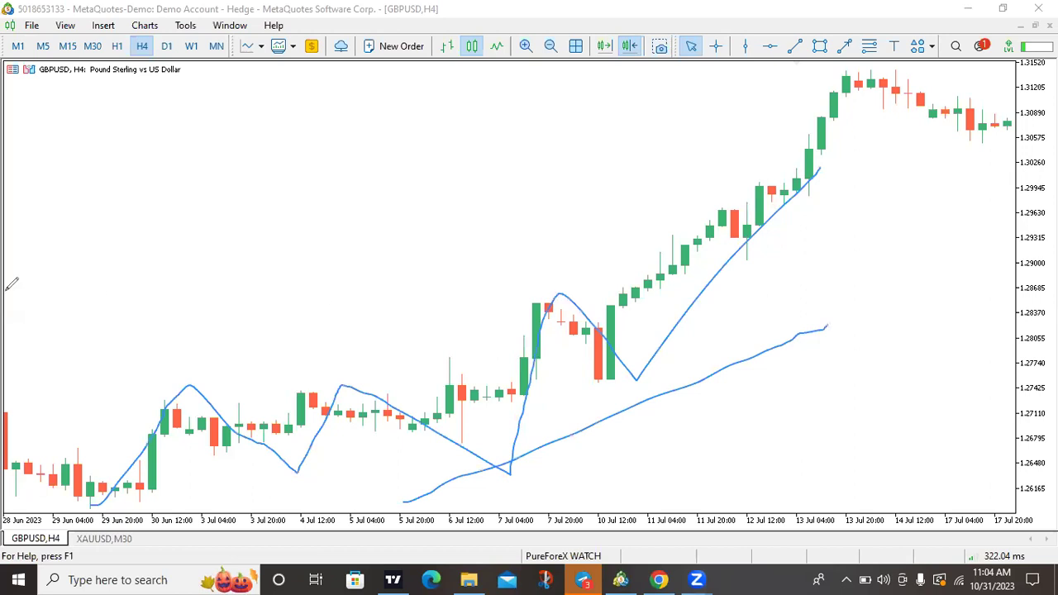
key("e")
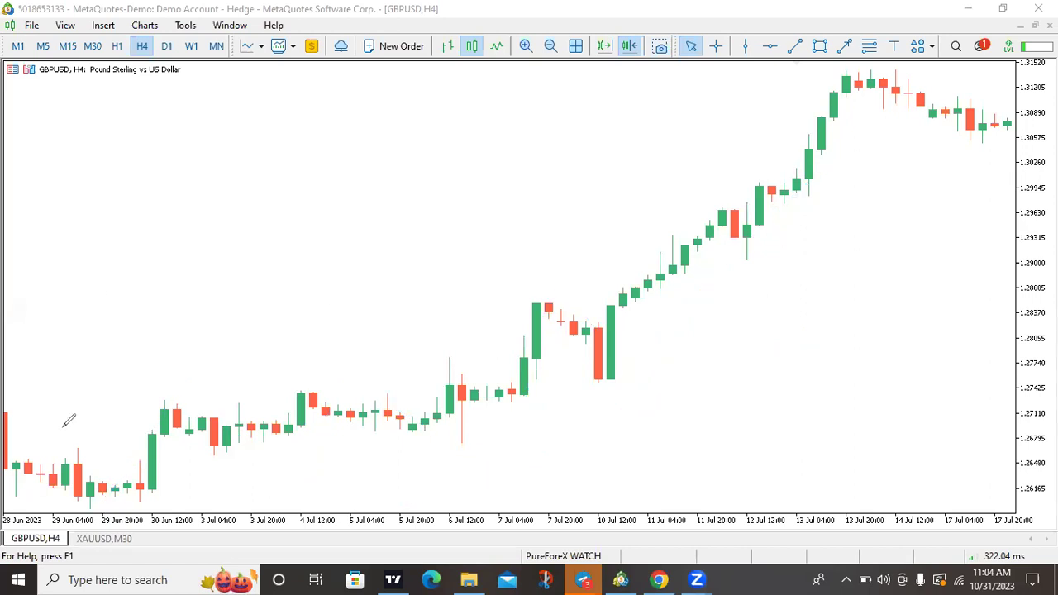
Draw a Wheat rectangle over the 7 July 12:00 H4 candle, from about 1.2735 to 1.2809
left_click(819, 46)
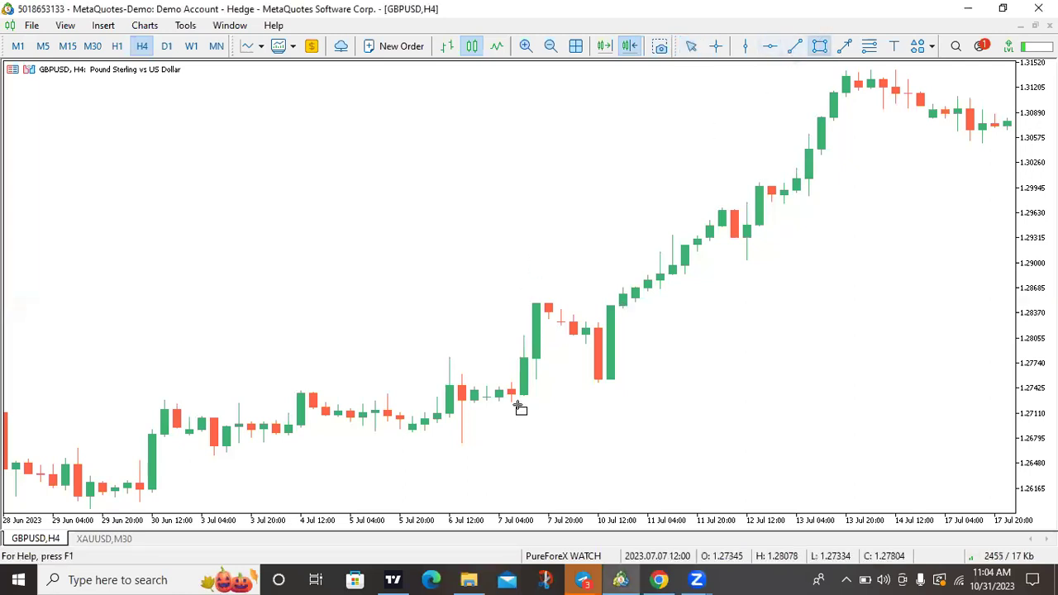
mouse_move(512, 395)
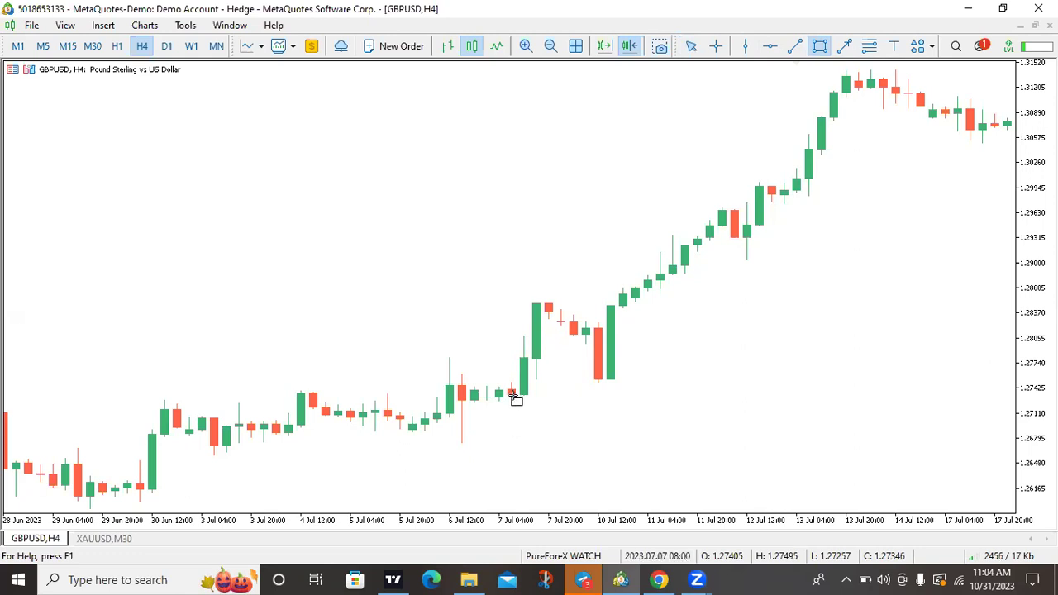
mouse_move(520, 397)
left_mouse_down()
mouse_move(532, 339)
mouse_move(510, 333)
left_mouse_up()
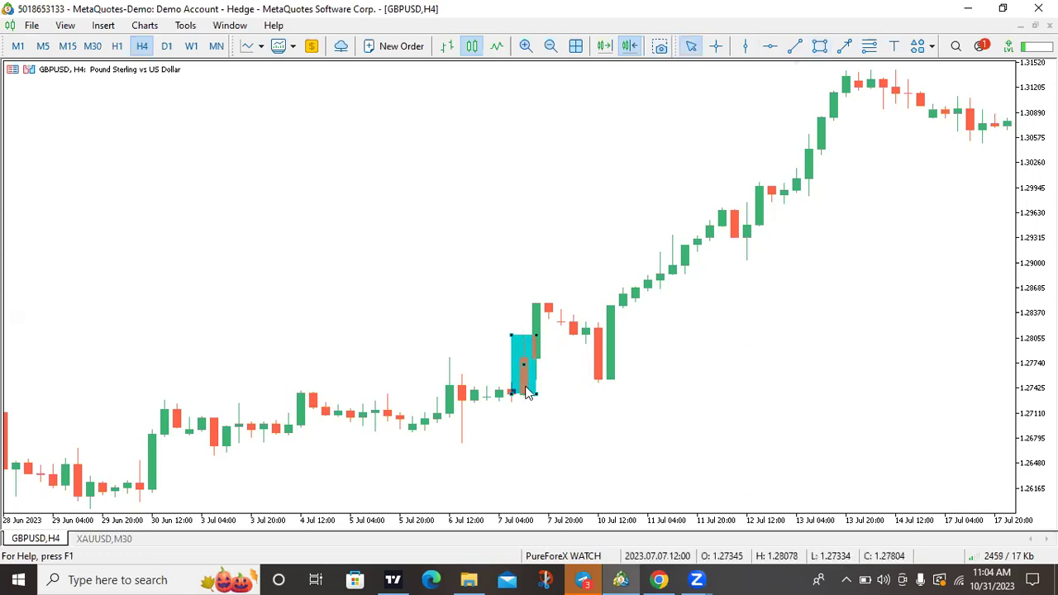
right_click(531, 388)
left_click(584, 398)
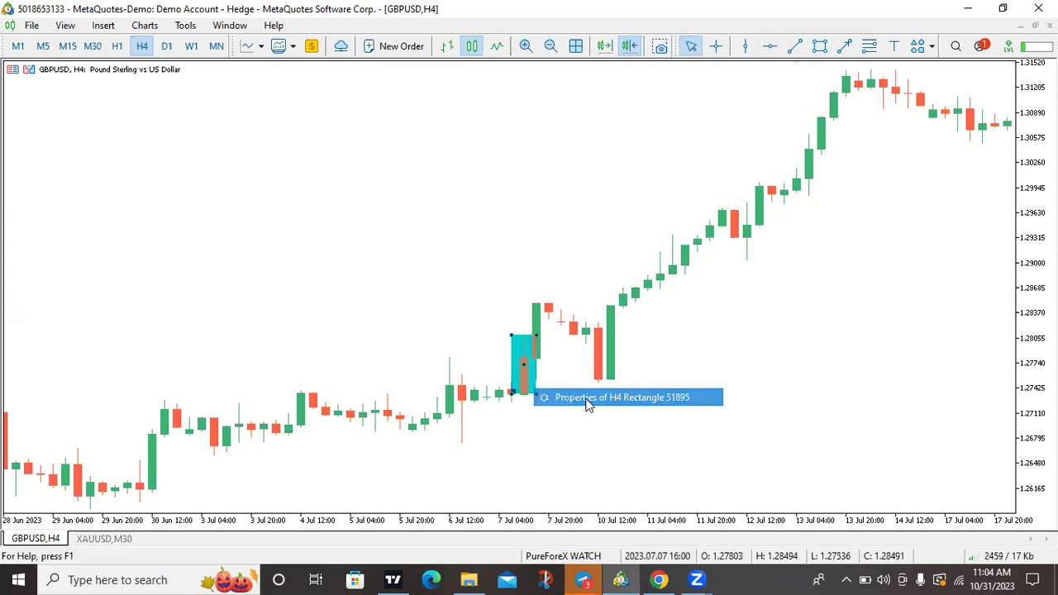
left_click(539, 334)
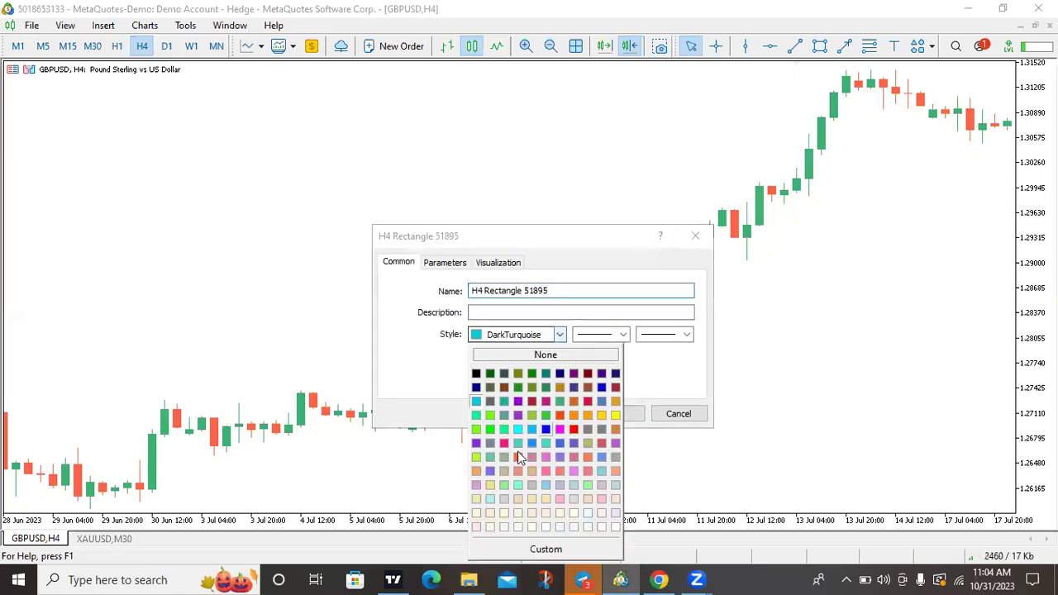
left_click(517, 498)
left_click(612, 416)
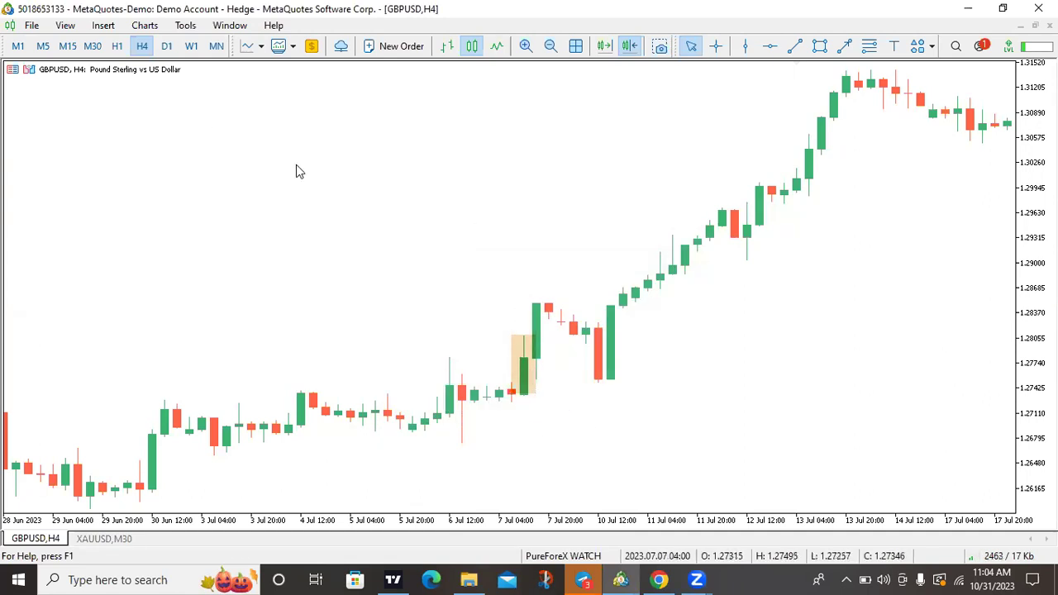
Examine the Wheat-marked 7 July candle up close on the H4 chart and its internal candles on the H1 chart
left_click(526, 46)
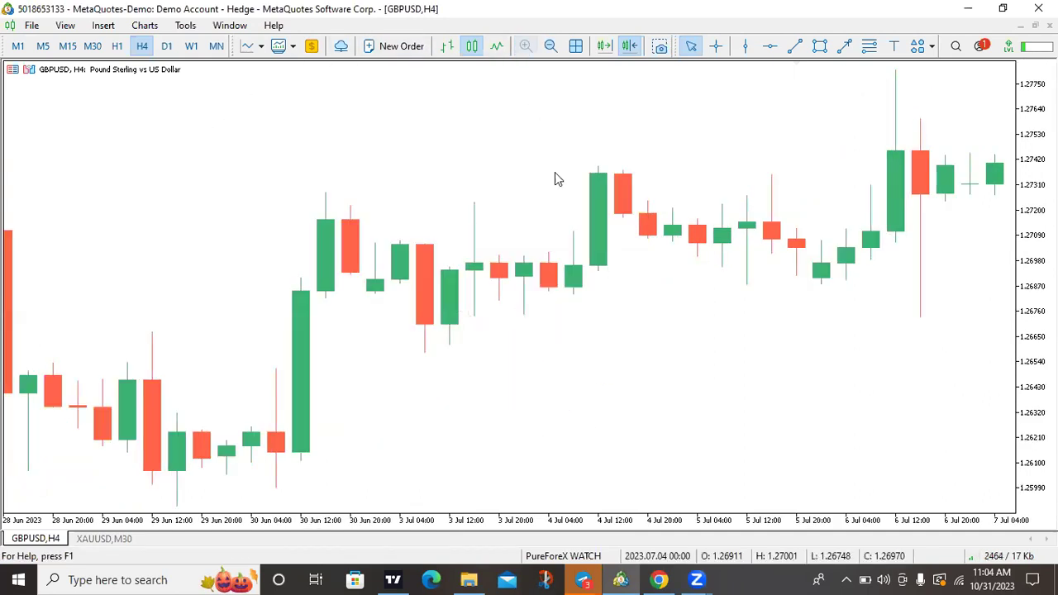
scroll(554, 172, "down", 6)
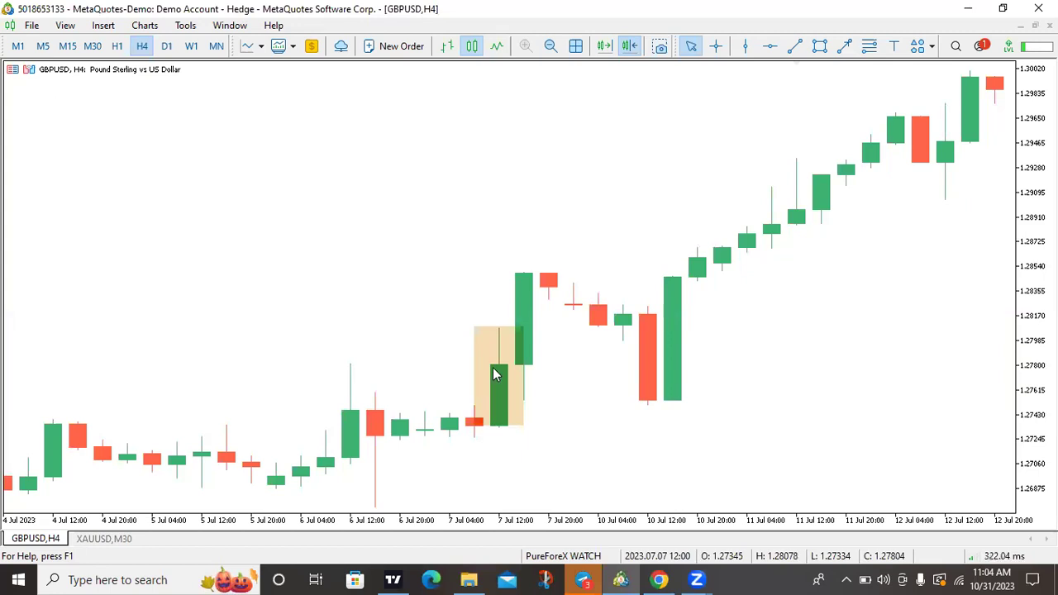
left_click(117, 46)
left_click_drag(678, 294, 330, 299)
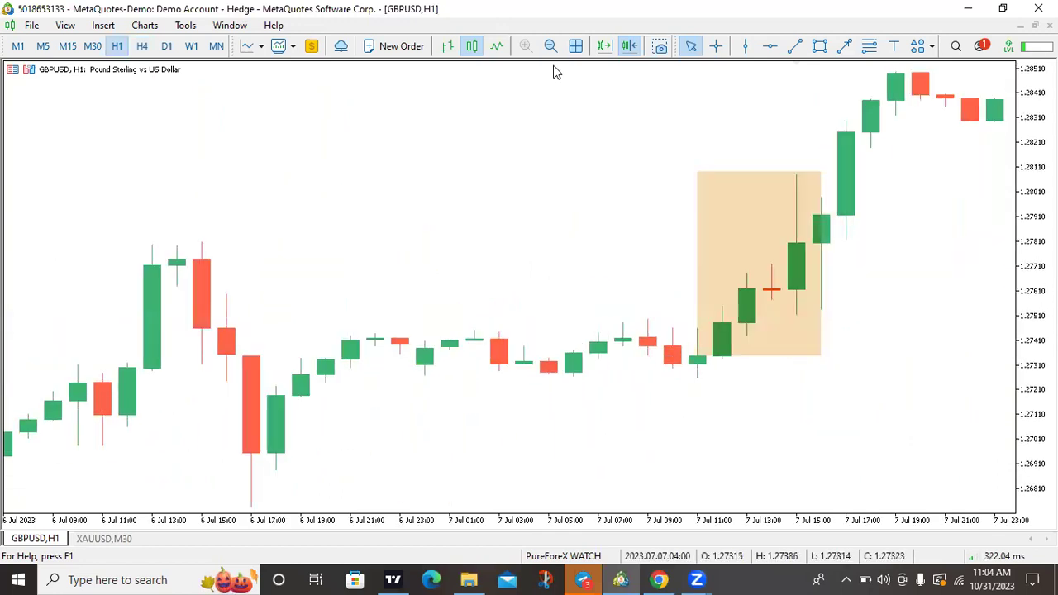
left_click(550, 46)
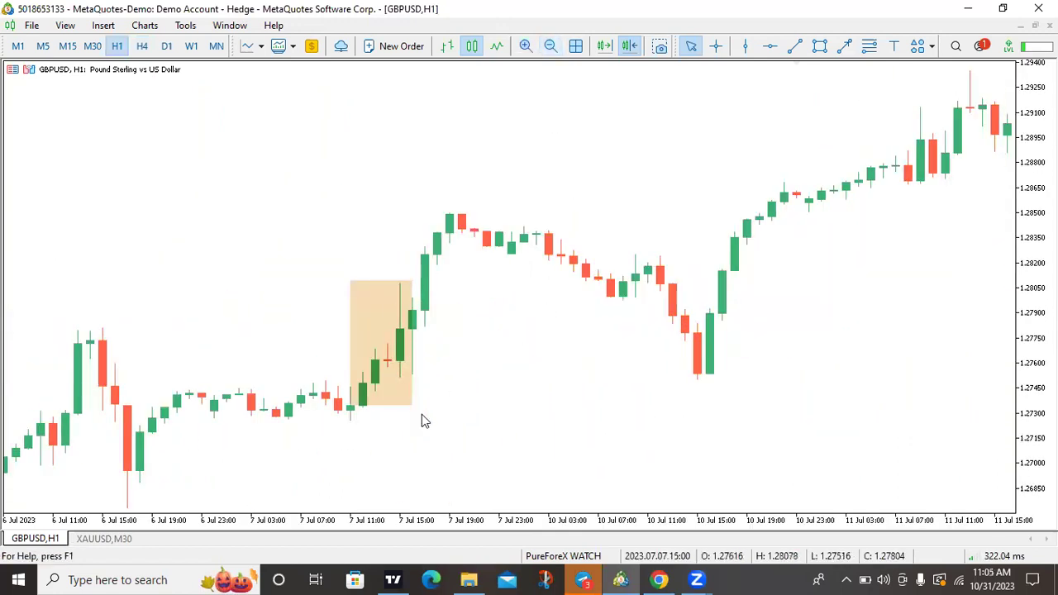
On the M30 chart, trace the rally and pullback inside the Wheat rectangle freehand, and erase the tracing
left_click(92, 46)
scroll(537, 330, "down", 5)
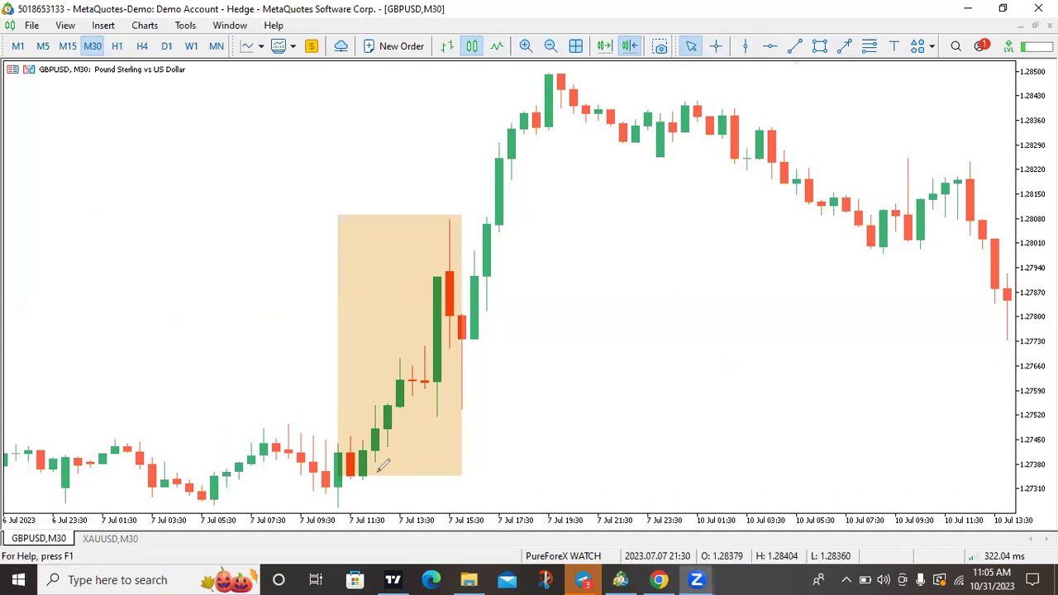
mouse_move(356, 480)
left_mouse_down()
mouse_move(405, 342)
mouse_move(439, 416)
left_mouse_up()
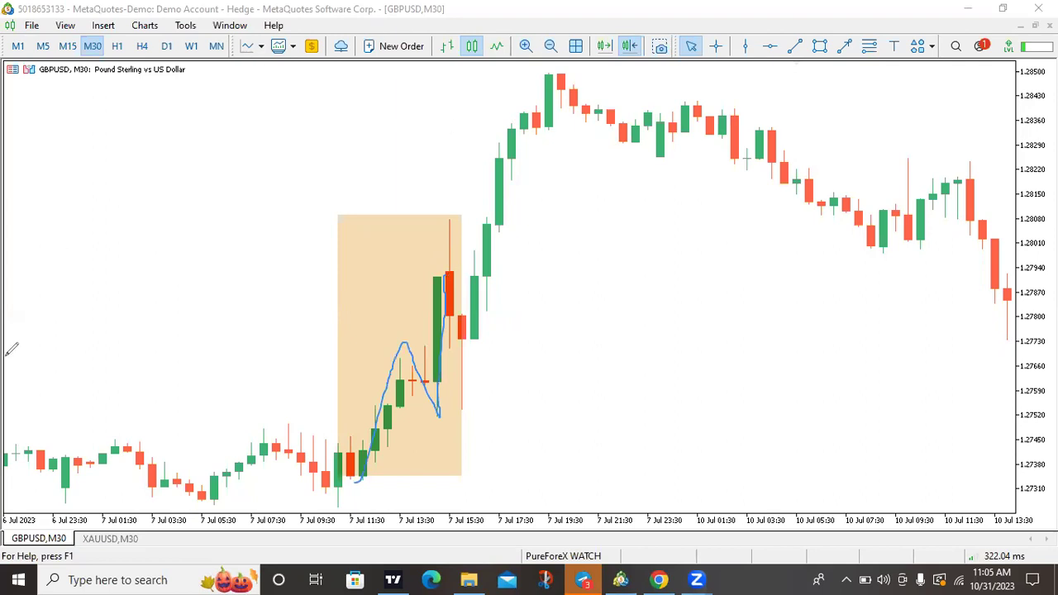
key("ctrl+z")
On the M30 chart, draw a DarkTurquoise zone over the 7 July base from about 1.2760 to 1.2767, ending at 17:30, and delete the Wheat rectangle
left_click(818, 45)
left_click_drag(386, 364, 499, 389)
right_click(492, 378)
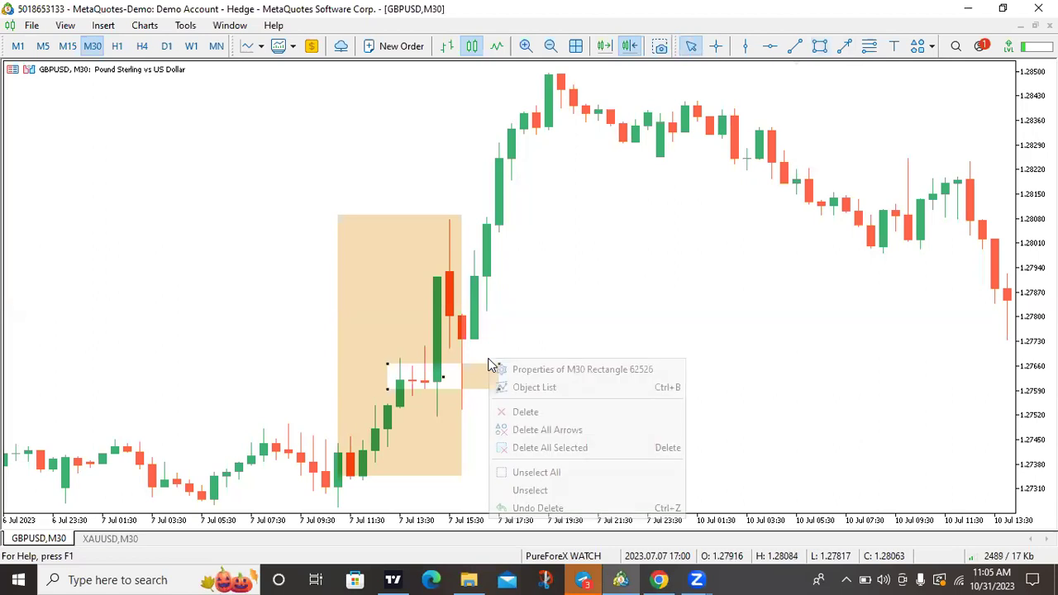
left_click(514, 368)
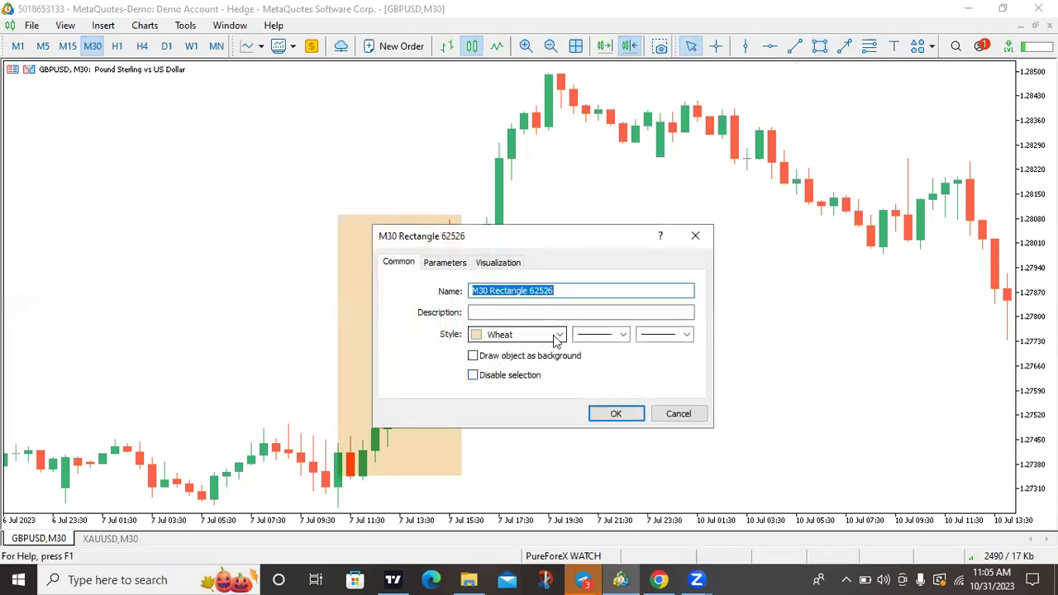
left_click(554, 334)
left_click(477, 402)
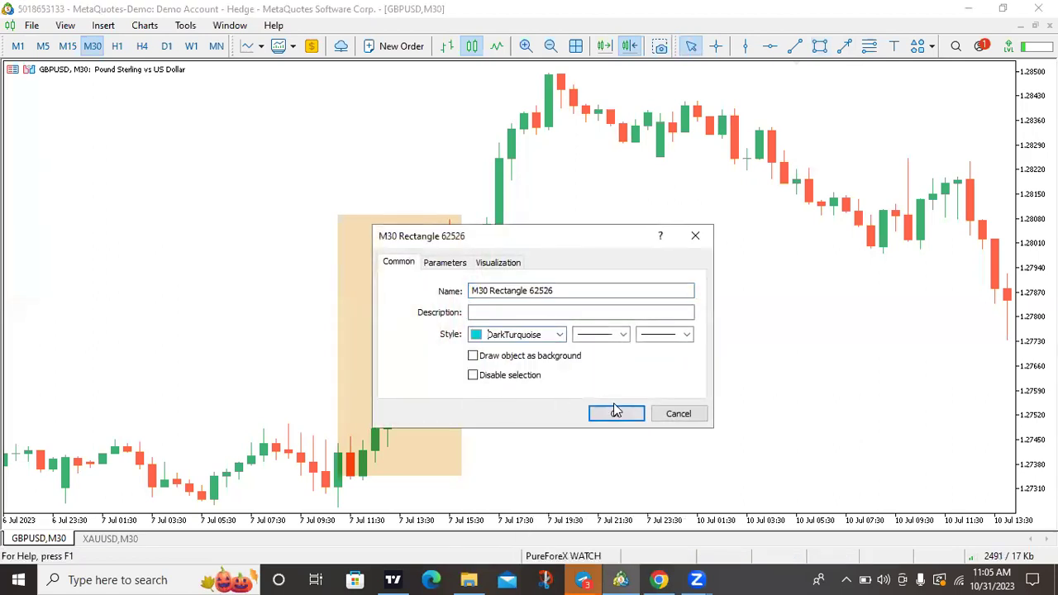
left_click(621, 414)
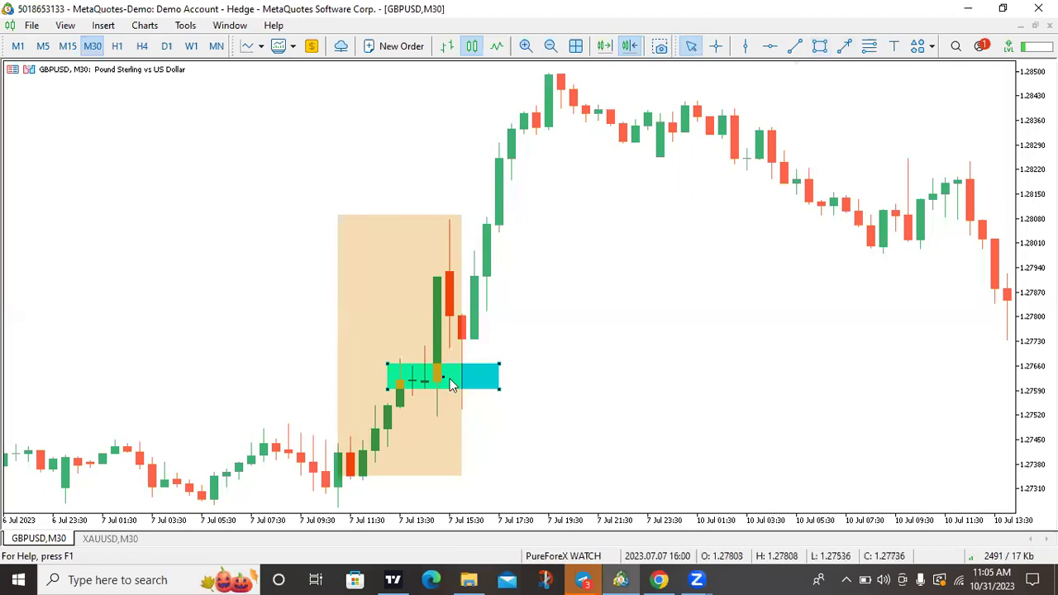
right_click(448, 214)
left_click(475, 273)
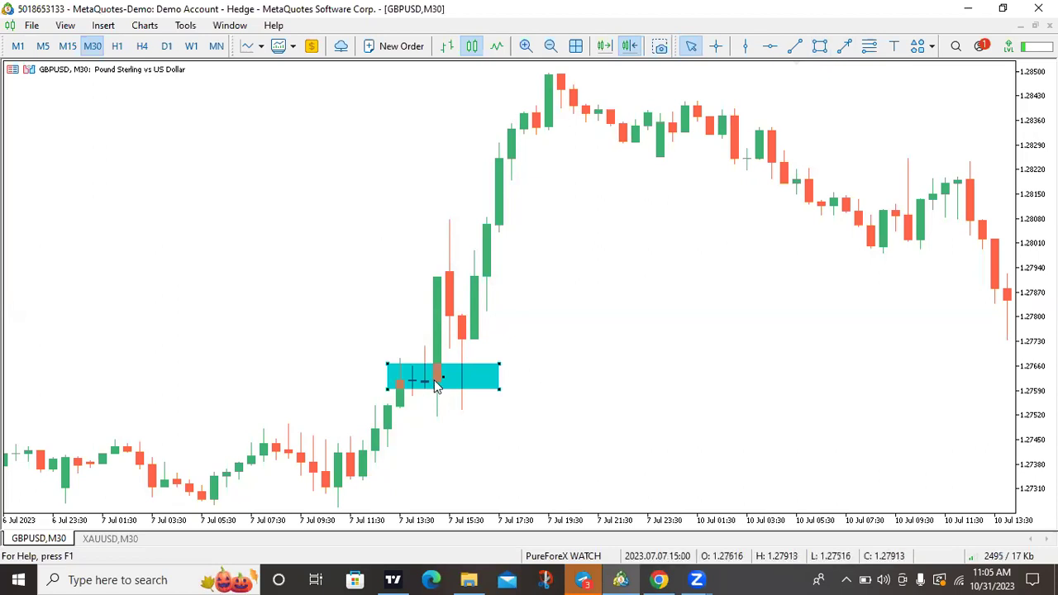
Check the new turquoise zone against the 7 July 12:00 and 16:00 candles on the H4 chart
left_click(141, 46)
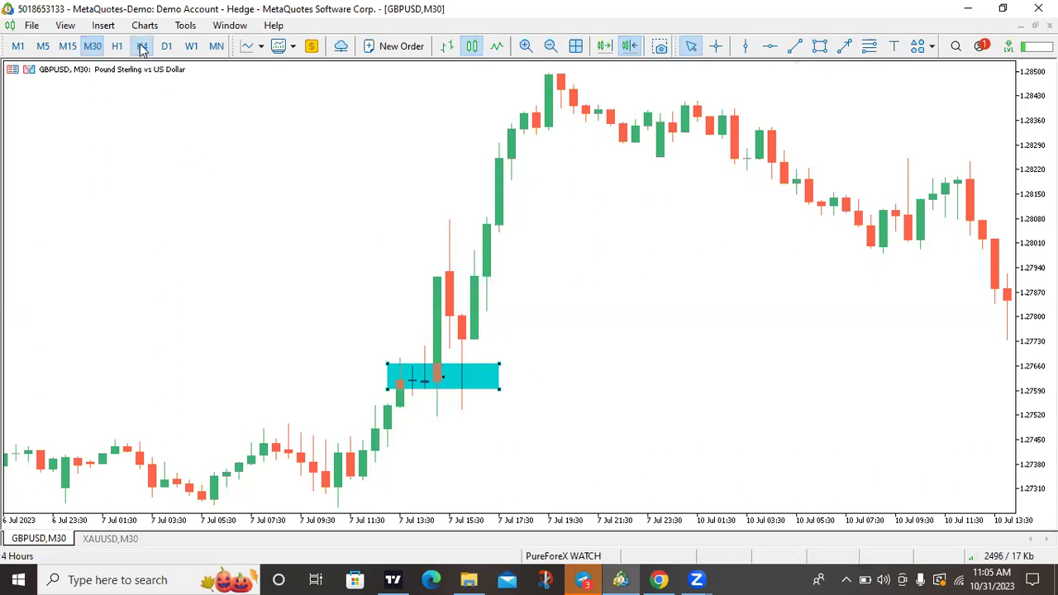
scroll(186, 363, "down", 4)
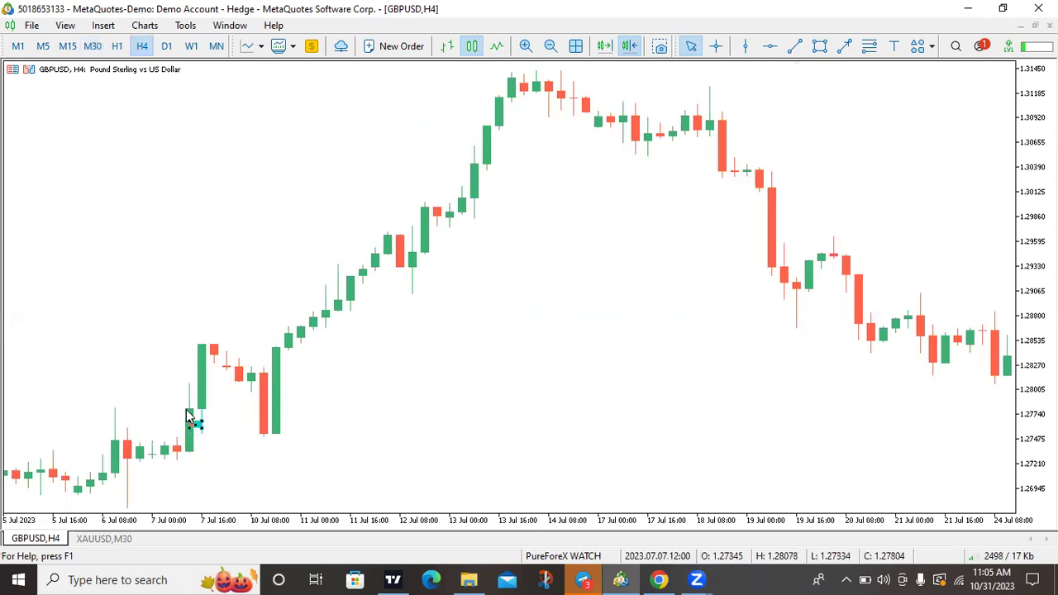
scroll(149, 369, "down", 5)
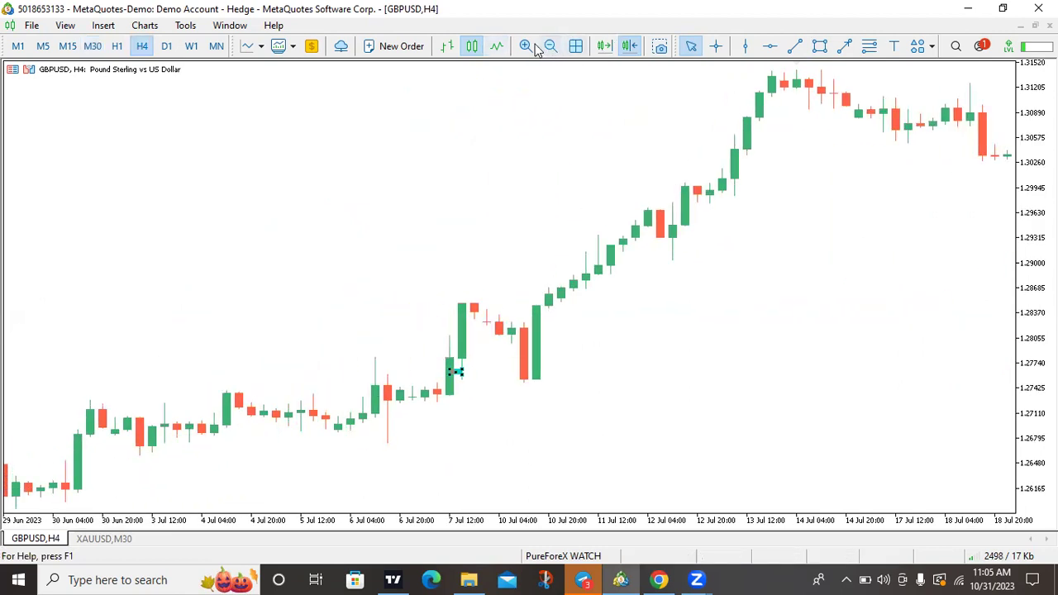
left_click(529, 47)
scroll(592, 382, "up", 5)
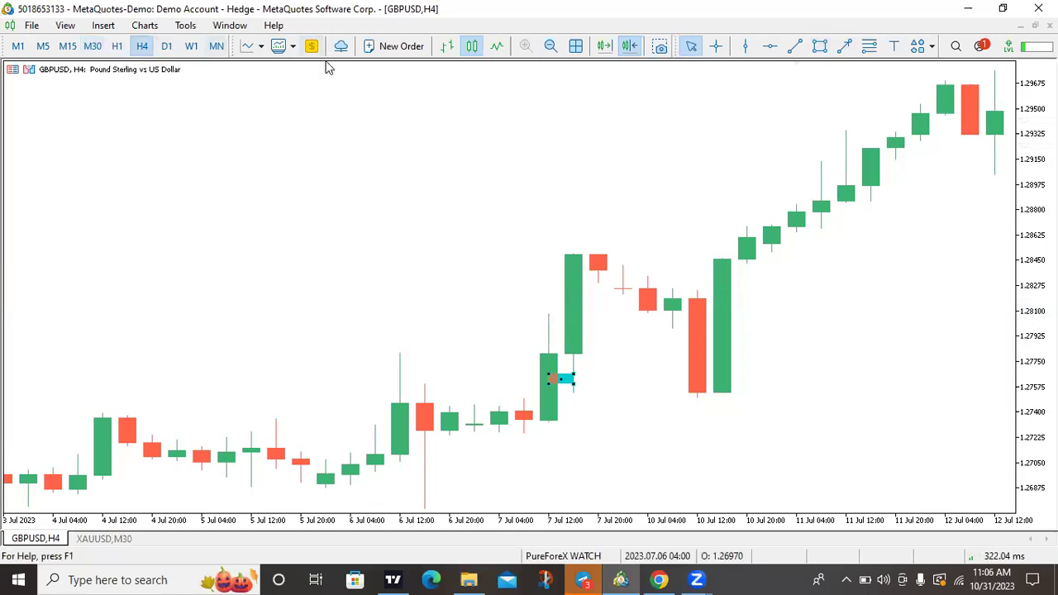
Return to the M30 chart and review the price reaction at the turquoise zone on 7 July
left_click(90, 46)
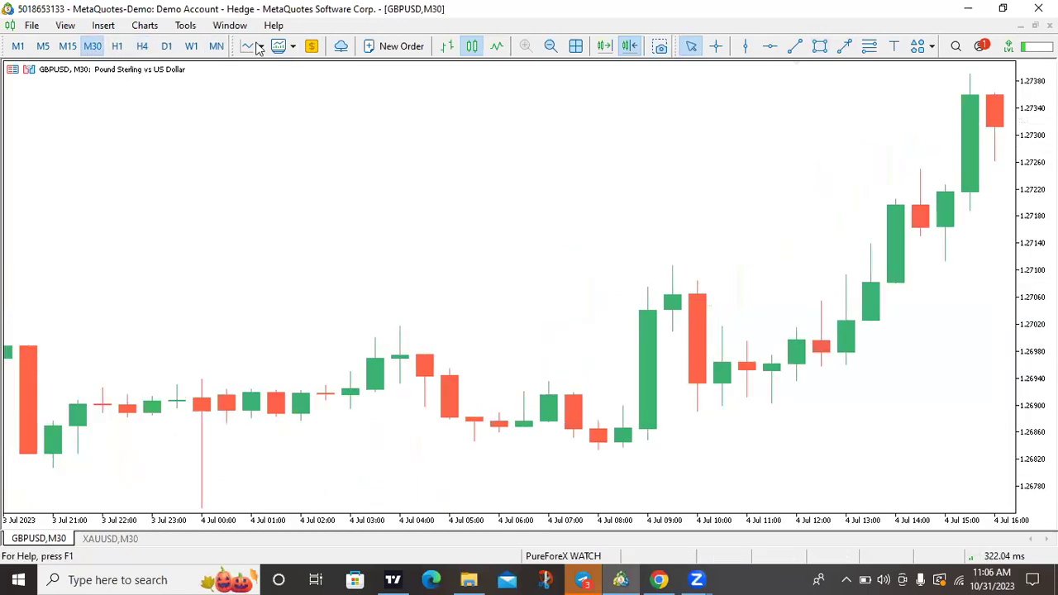
left_click(550, 46)
left_click_drag(652, 229, 947, 484)
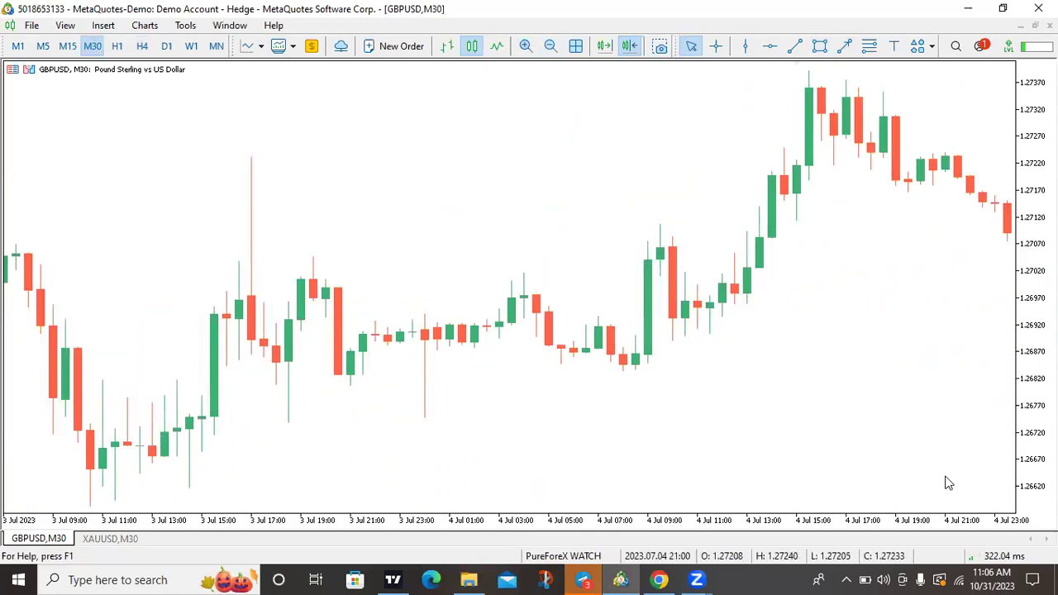
scroll(640, 316, "down", 8)
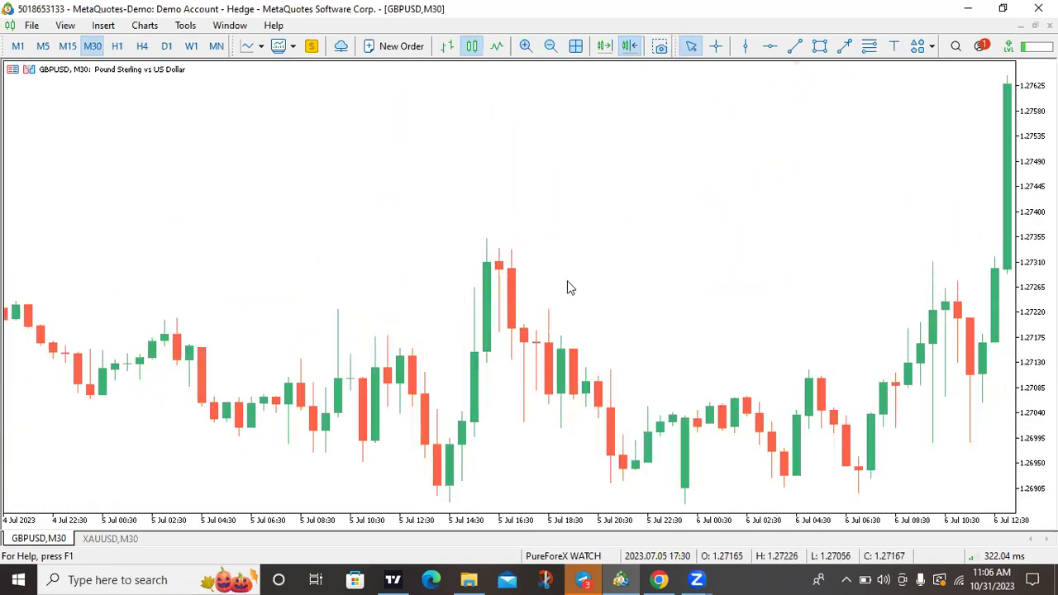
scroll(567, 287, "down", 10)
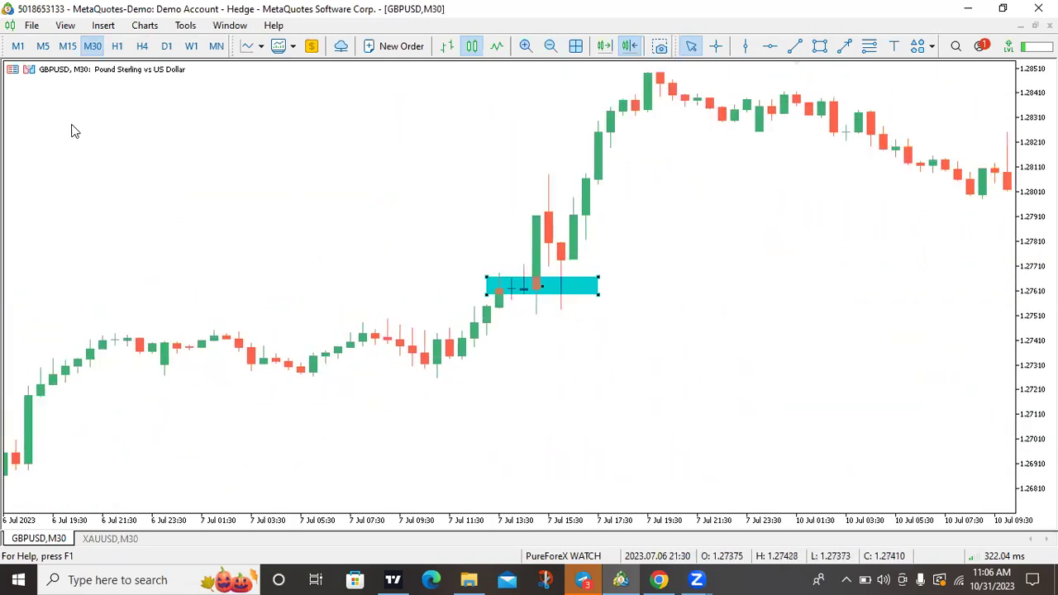
scroll(590, 318, "up", 2)
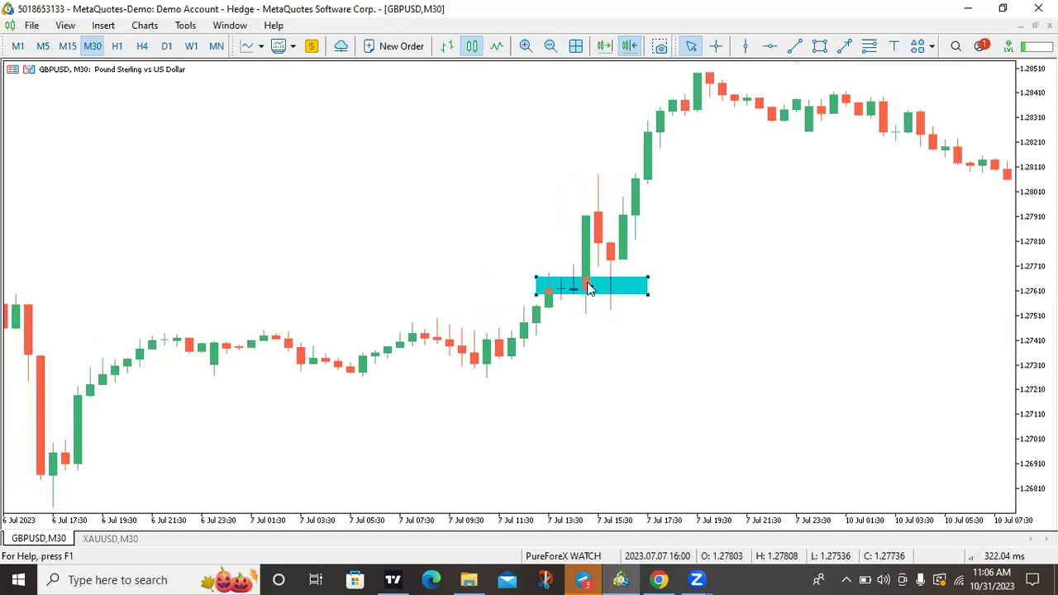